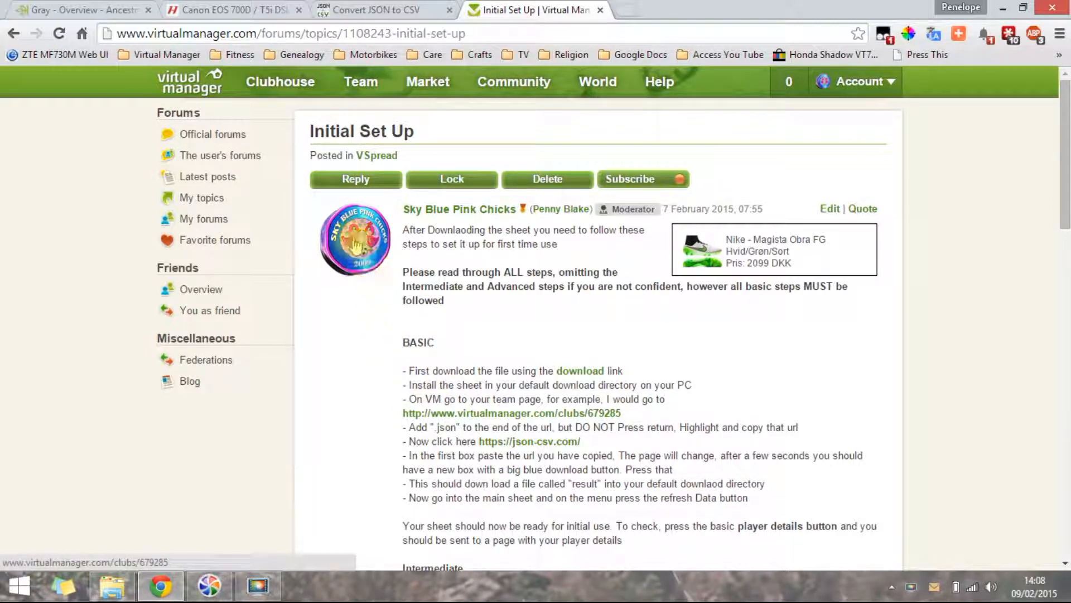
# Look through the Basic, Intermediate and Advanced sections of the Initial Set Up forum post
pyautogui.scroll(-4, 494, 343)
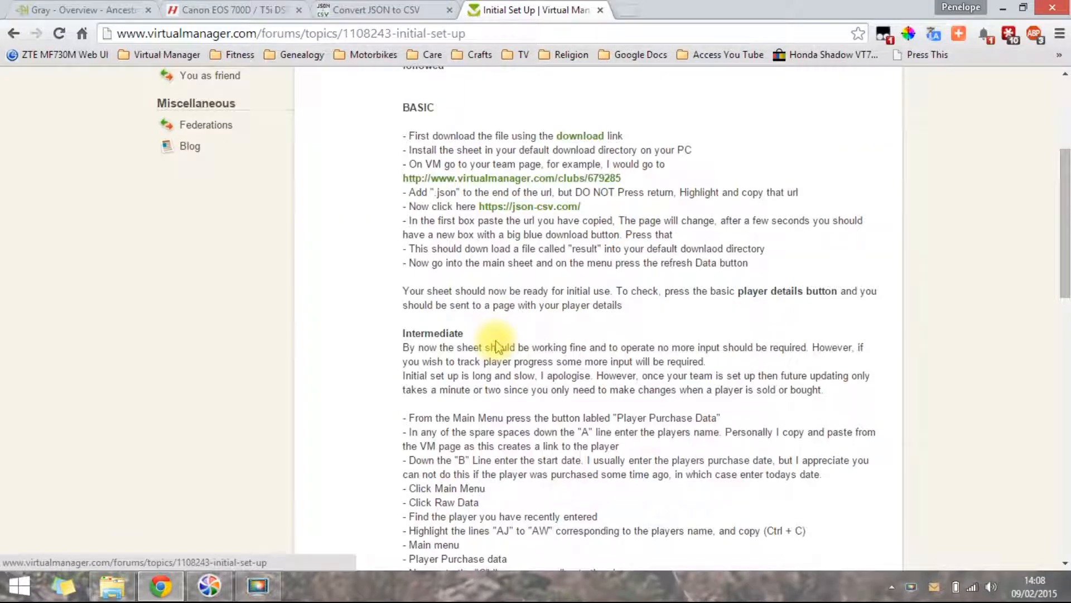
pyautogui.scroll(-4, 496, 345)
pyautogui.scroll(4, 499, 341)
pyautogui.doubleClick(418, 112)
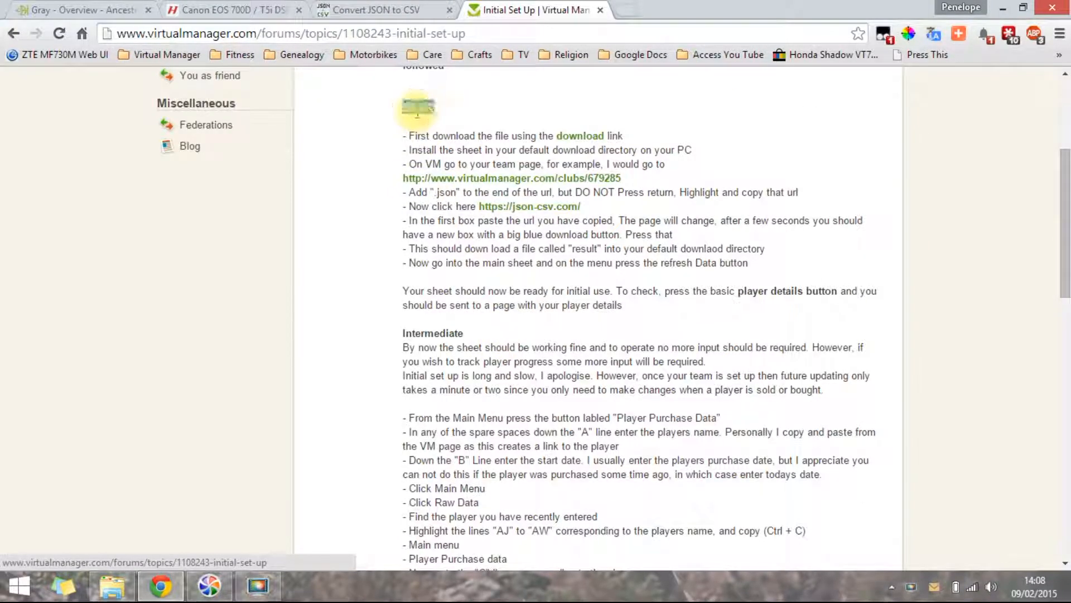
pyautogui.doubleClick(447, 333)
pyautogui.scroll(-4, 429, 446)
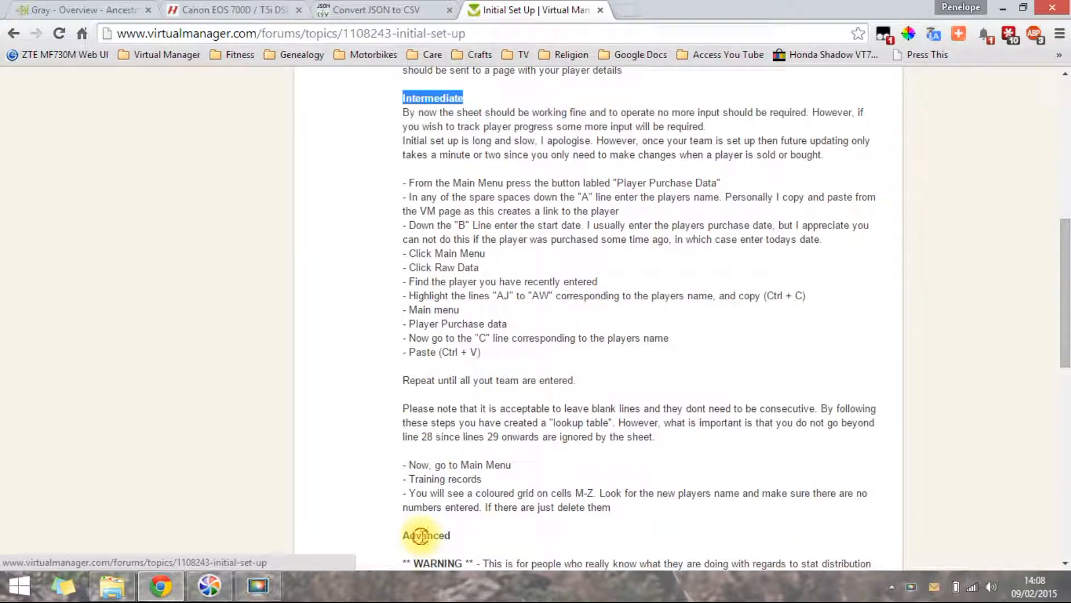
pyautogui.doubleClick(419, 533)
pyautogui.click(445, 277)
pyautogui.scroll(5, 444, 279)
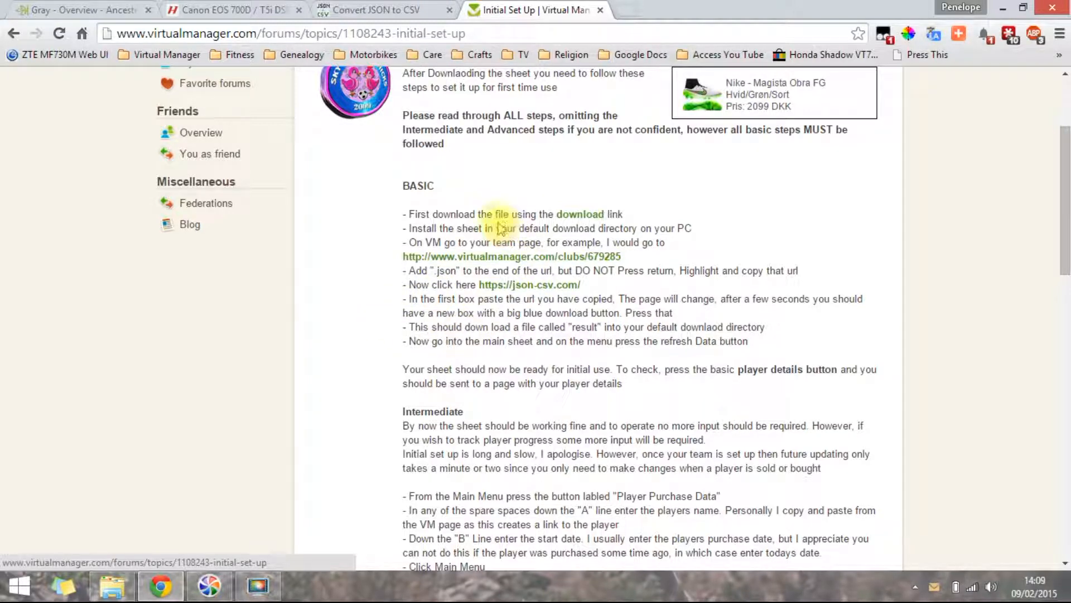
pyautogui.scroll(3, 501, 228)
pyautogui.scroll(-1, 480, 217)
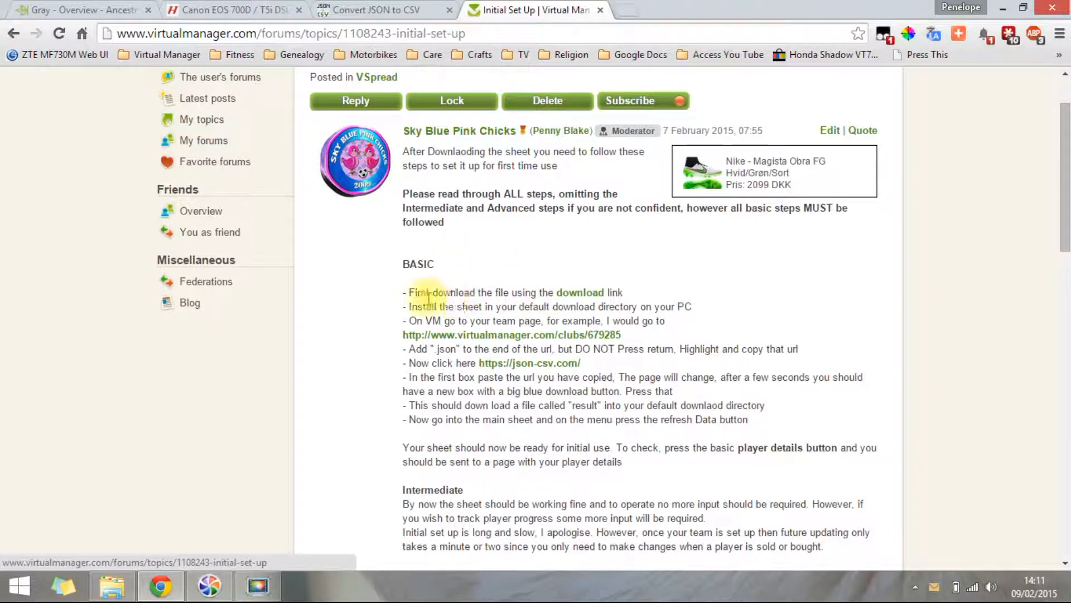
# Download the VSheetV2.xlsm spreadsheet using the link in the post's Basic instructions
pyautogui.moveTo(394, 290); pyautogui.dragTo(693, 307)
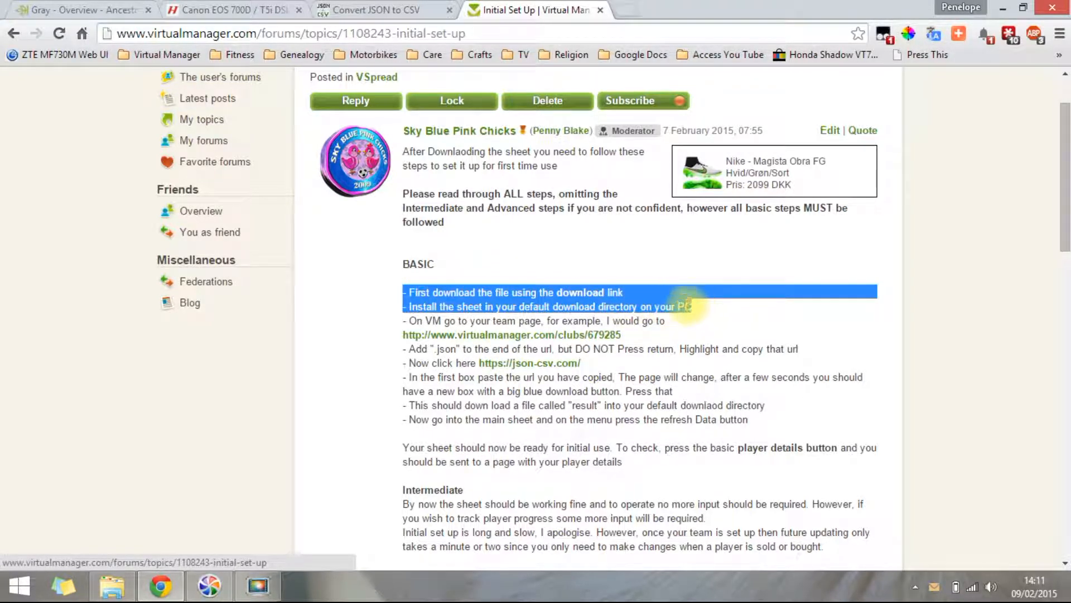
pyautogui.click(589, 280)
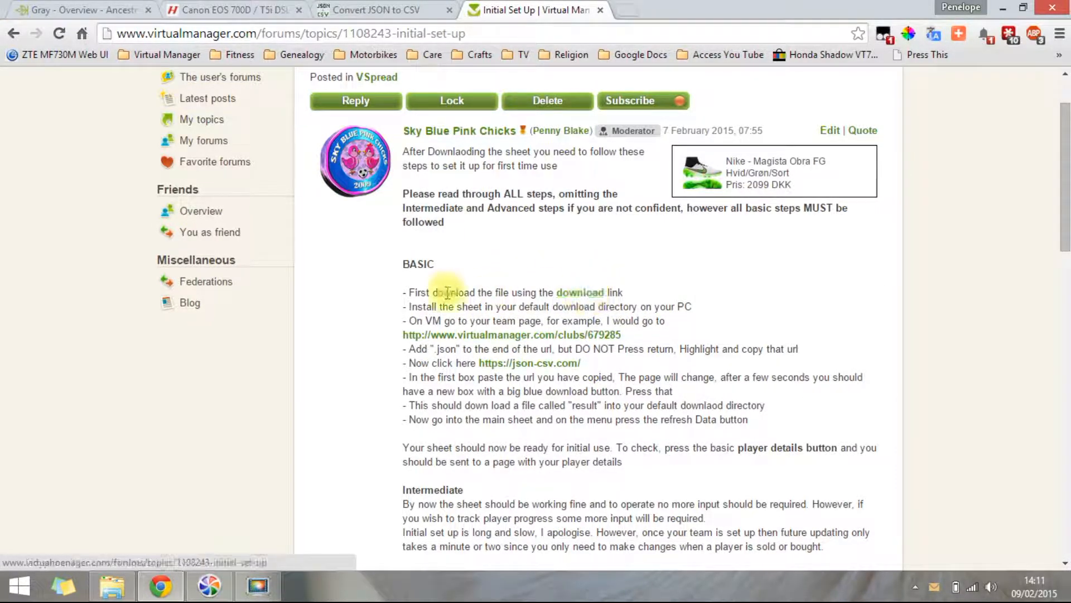
pyautogui.moveTo(408, 291); pyautogui.dragTo(693, 306)
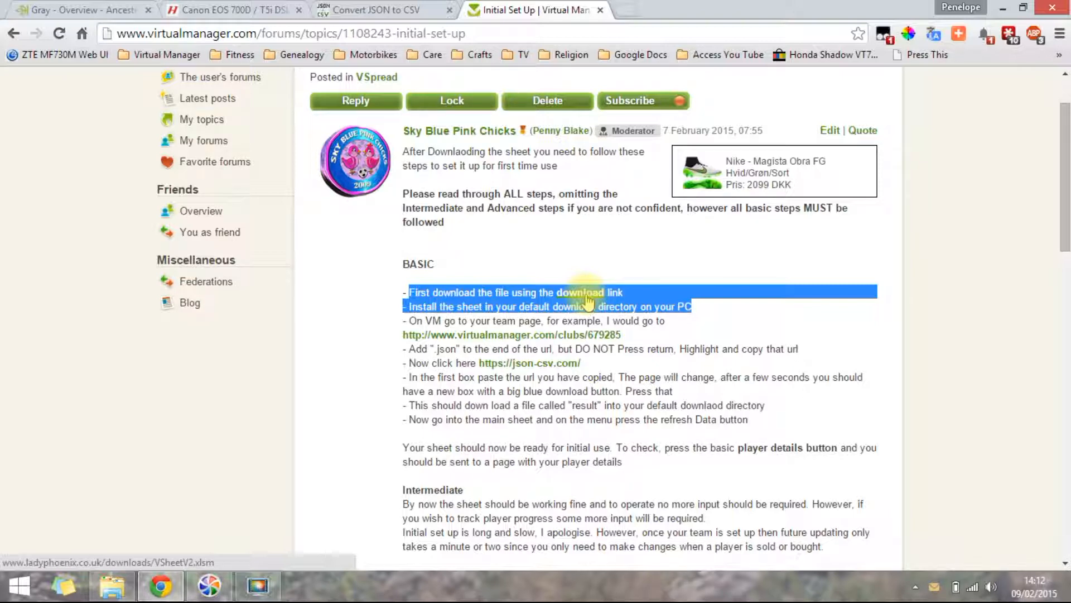
pyautogui.click(515, 248)
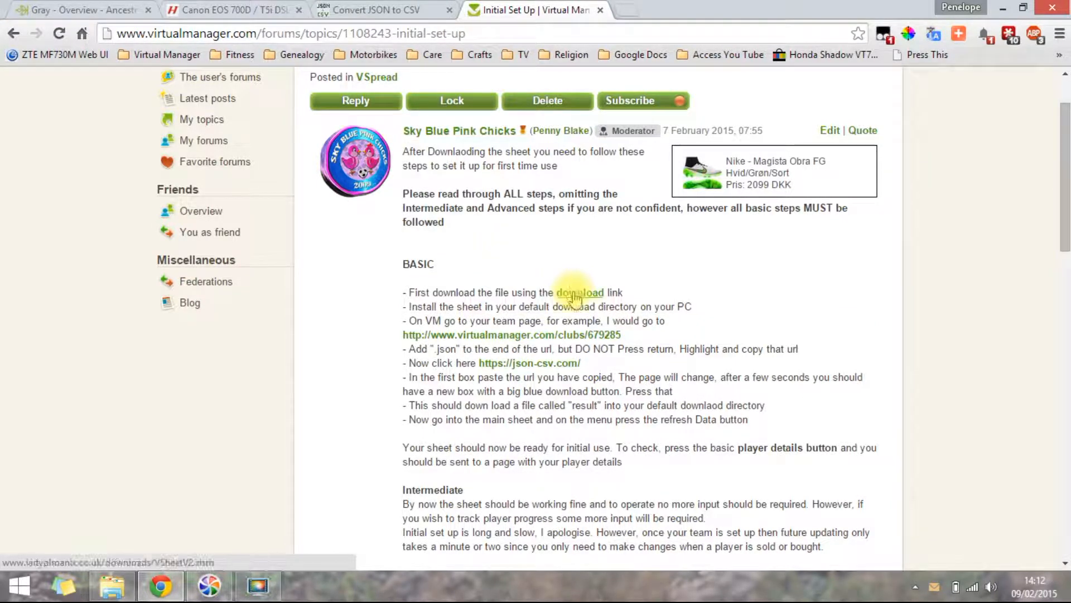
pyautogui.rightClick(574, 295)
pyautogui.click(614, 303)
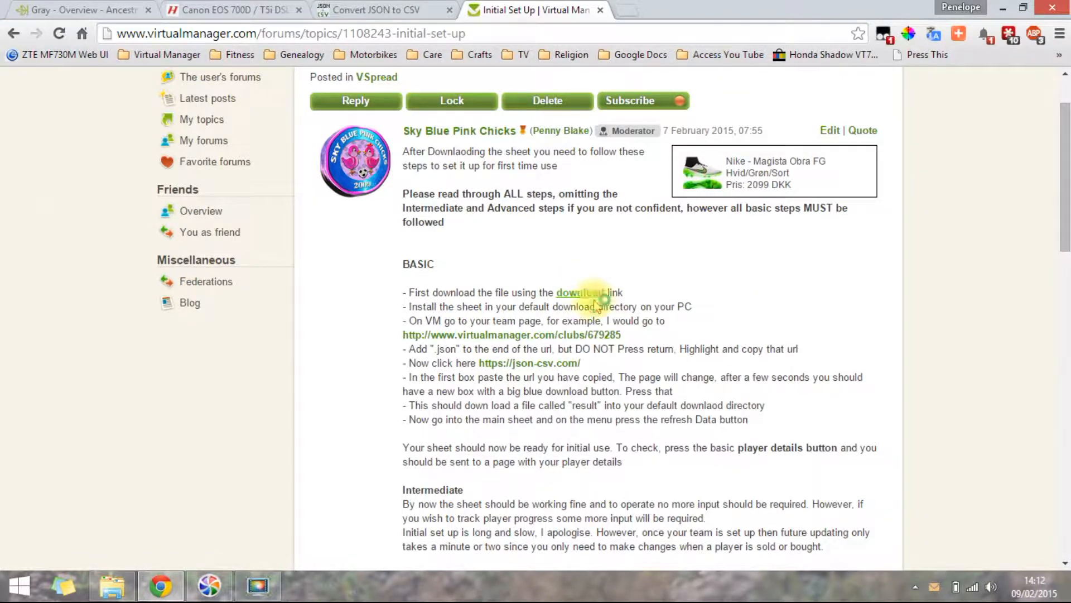
pyautogui.click(653, 10)
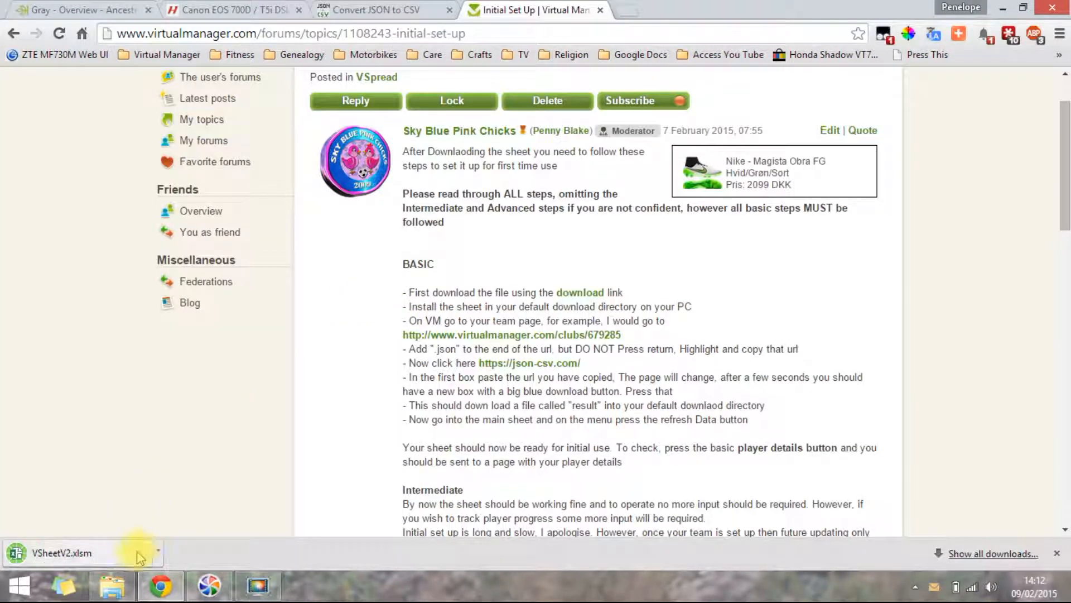
# Open VSheetV2 from the Downloads folder in Excel, close the folder window and enable the workbook's active content
pyautogui.click(113, 586)
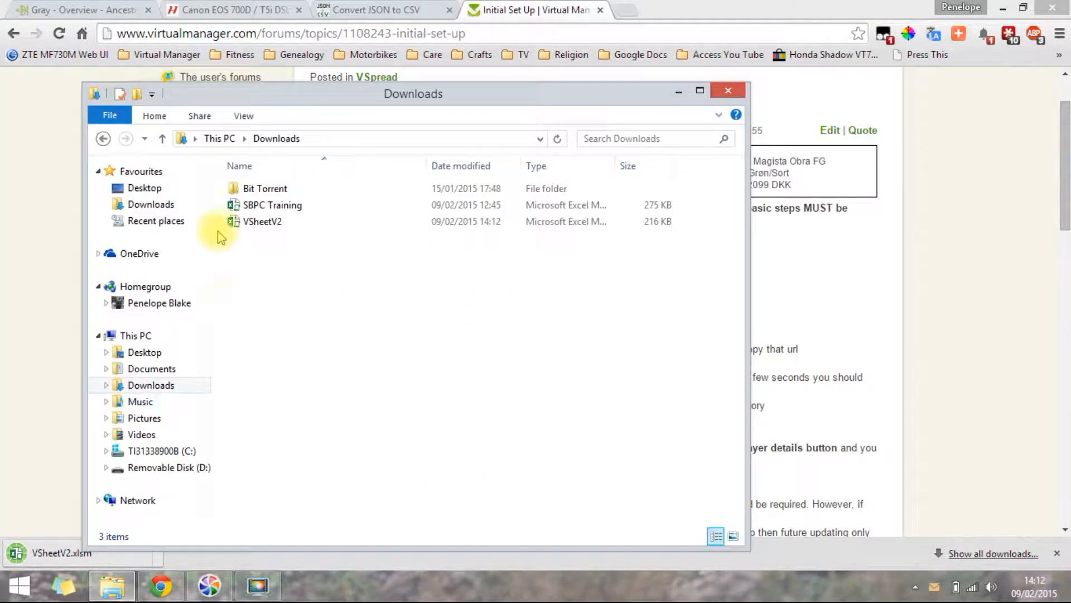
pyautogui.click(252, 223)
pyautogui.click(254, 223)
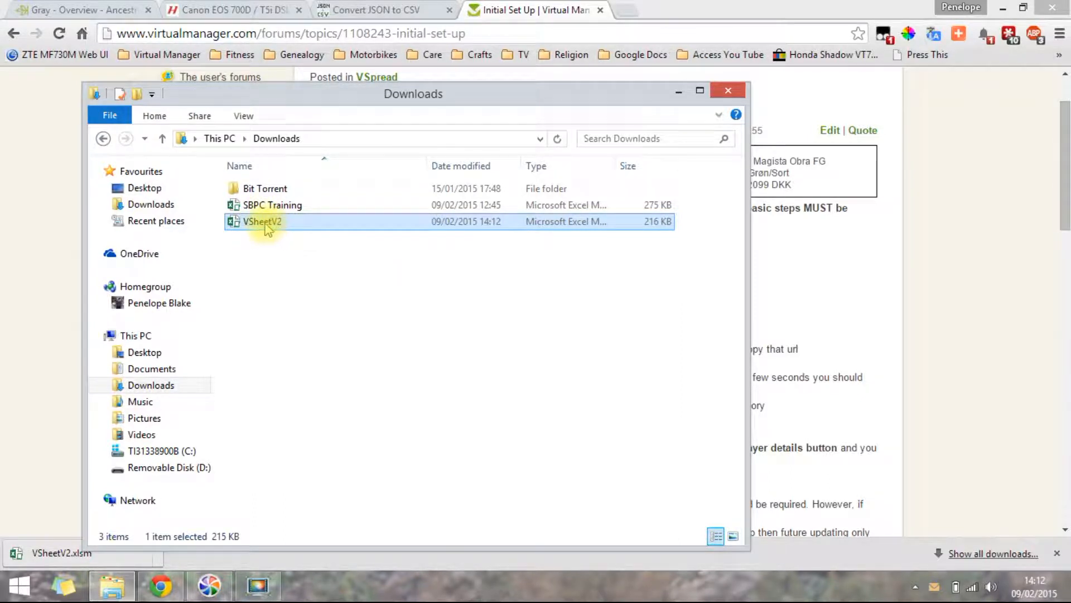
pyautogui.doubleClick(265, 224)
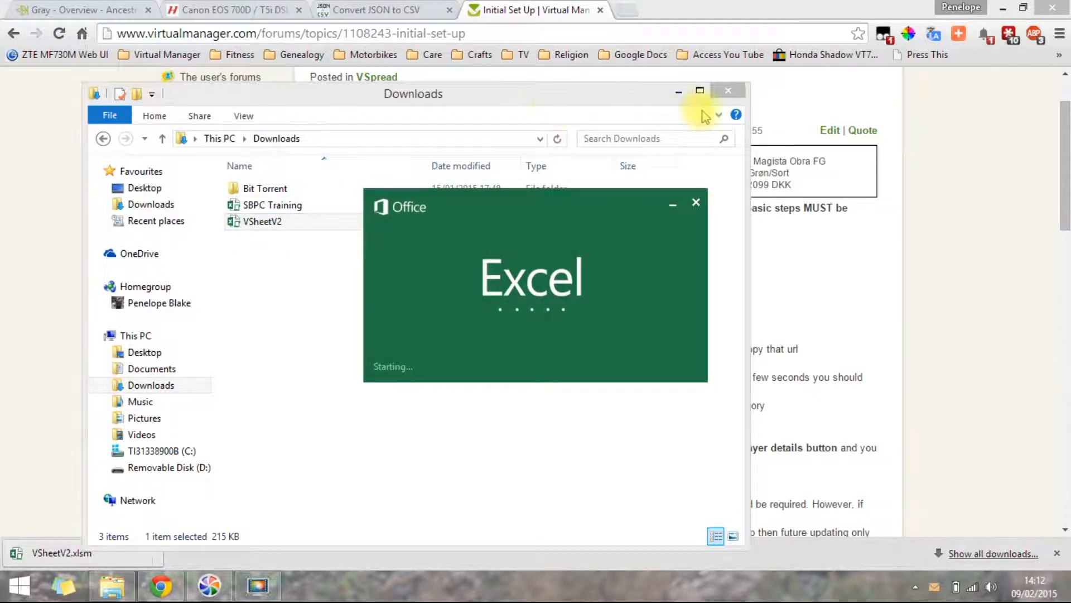
pyautogui.click(731, 91)
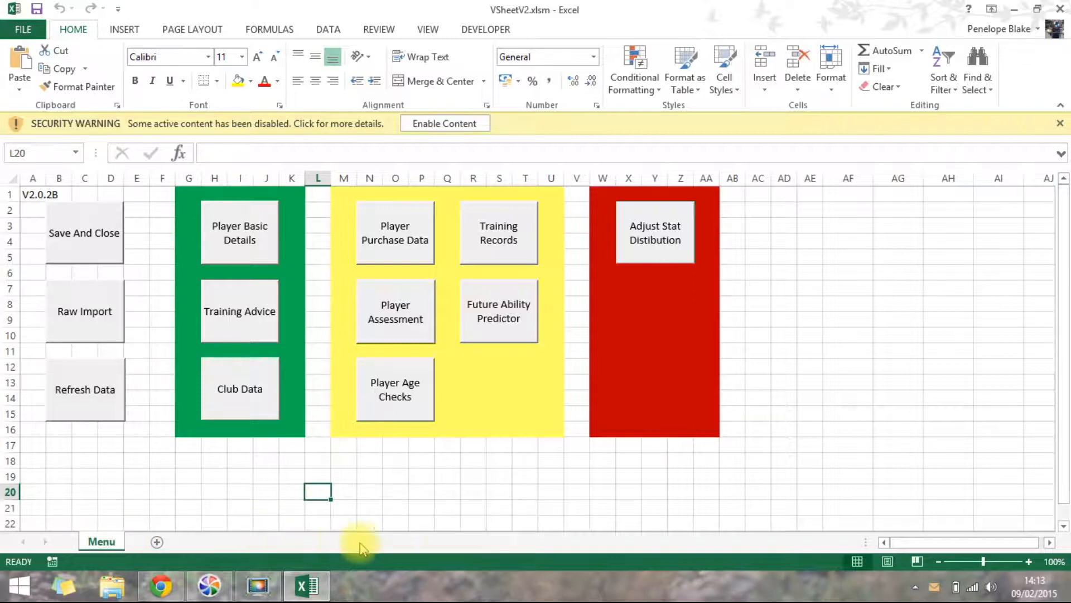
pyautogui.click(439, 124)
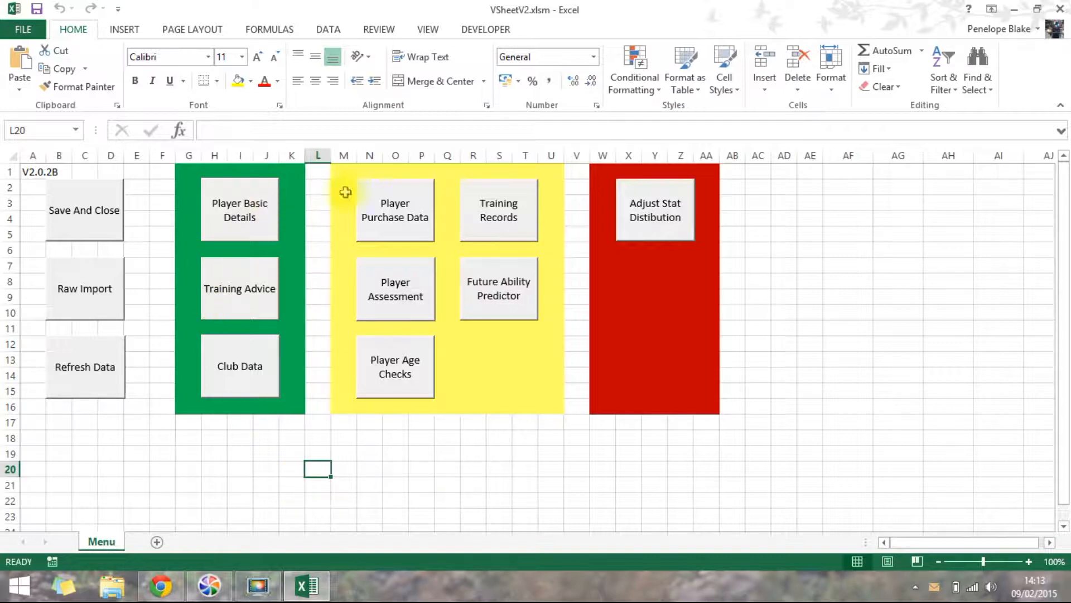
# View the Basic Player Details, Player Training Advice and Club Data sheets, returning to the Menu sheet and leaving all three open
pyautogui.click(241, 217)
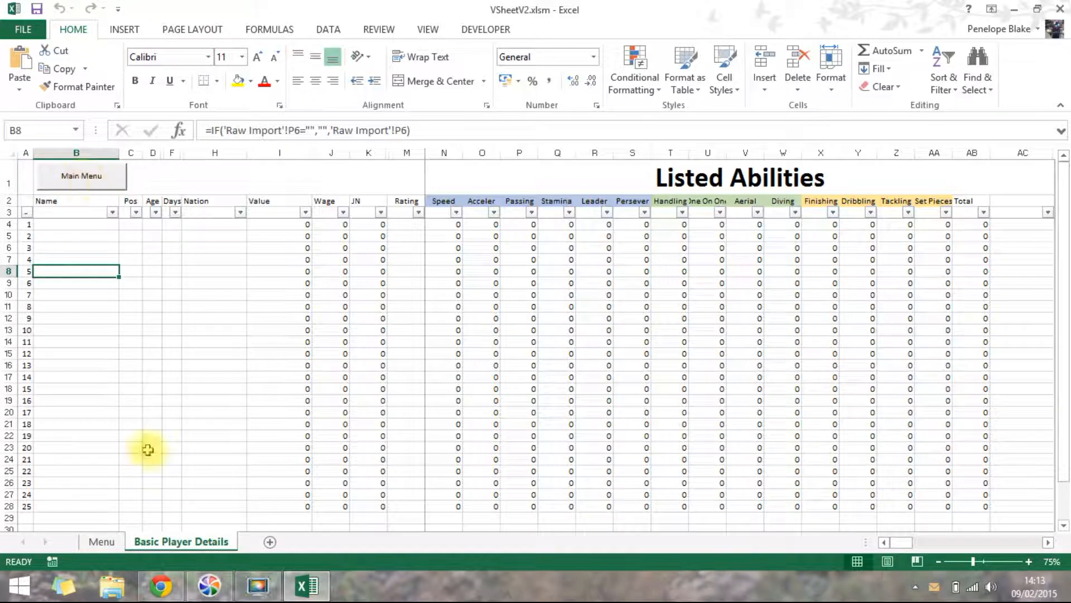
pyautogui.click(82, 182)
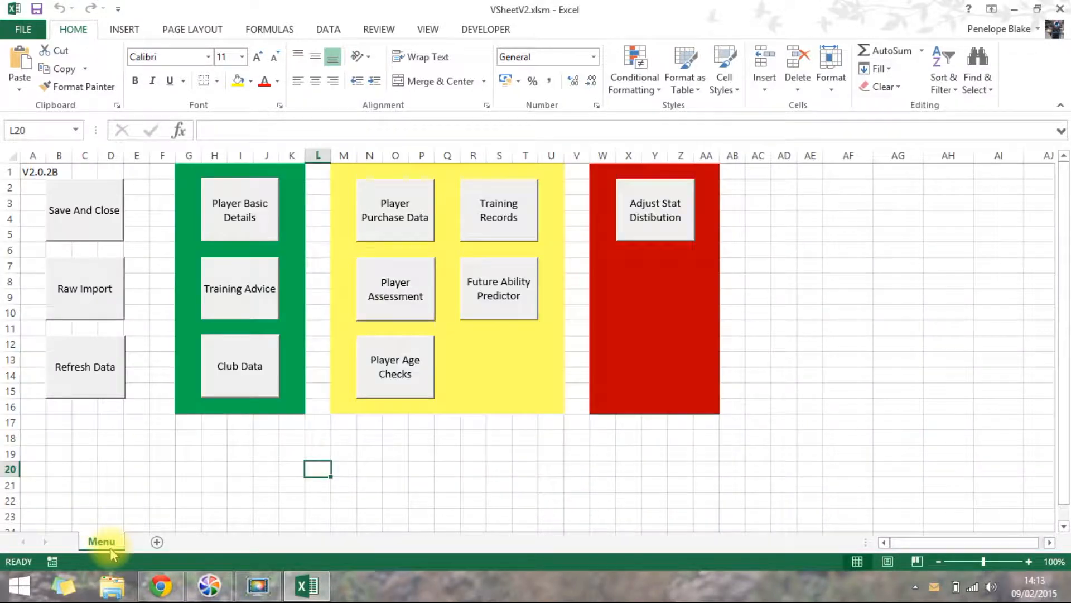
pyautogui.click(228, 306)
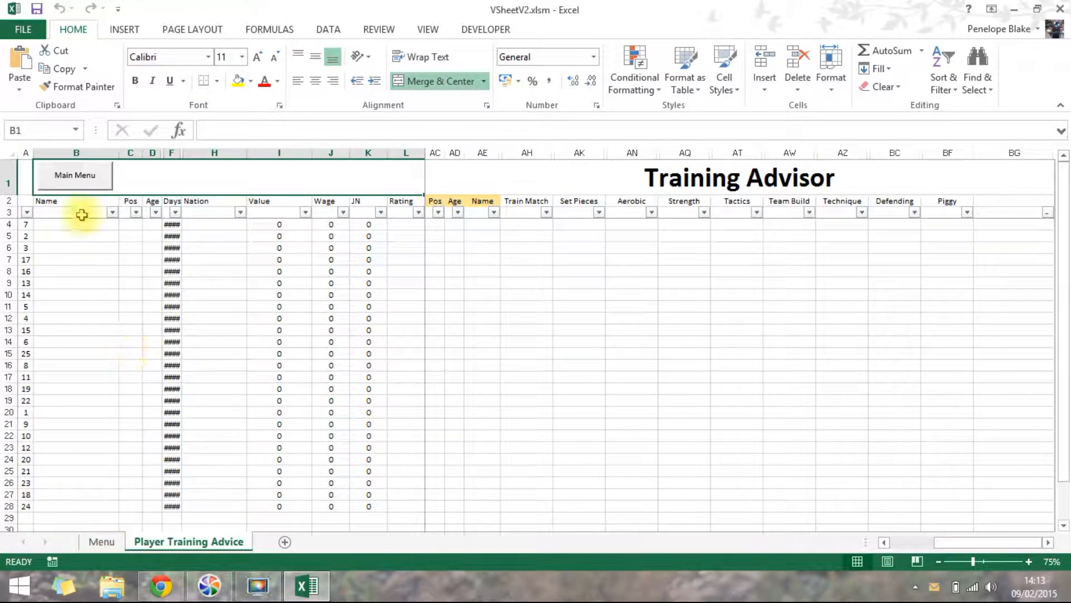
pyautogui.click(106, 540)
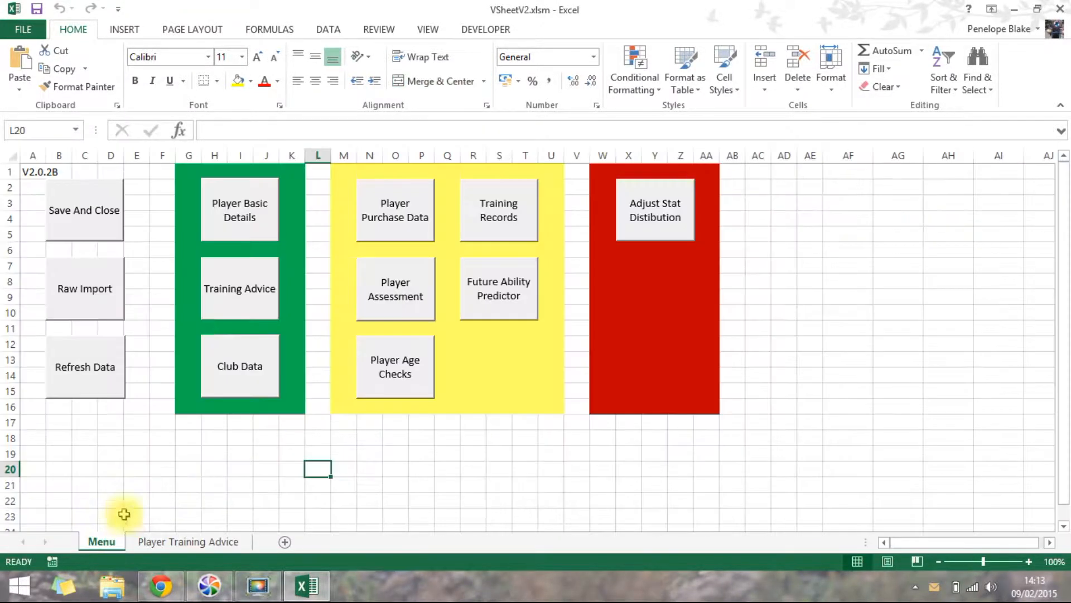
pyautogui.click(236, 209)
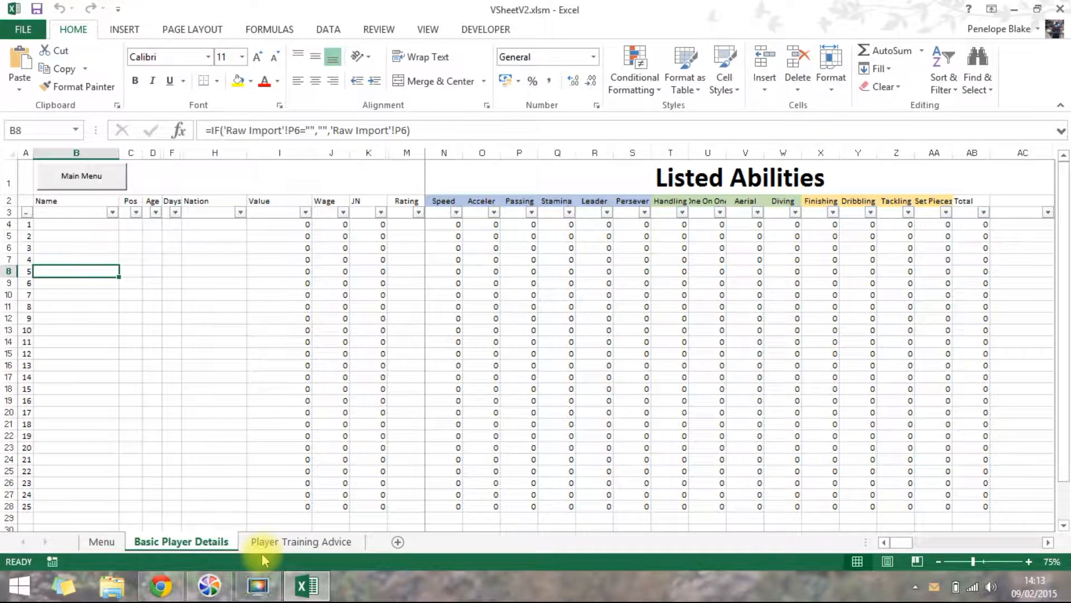
pyautogui.click(101, 542)
pyautogui.click(229, 360)
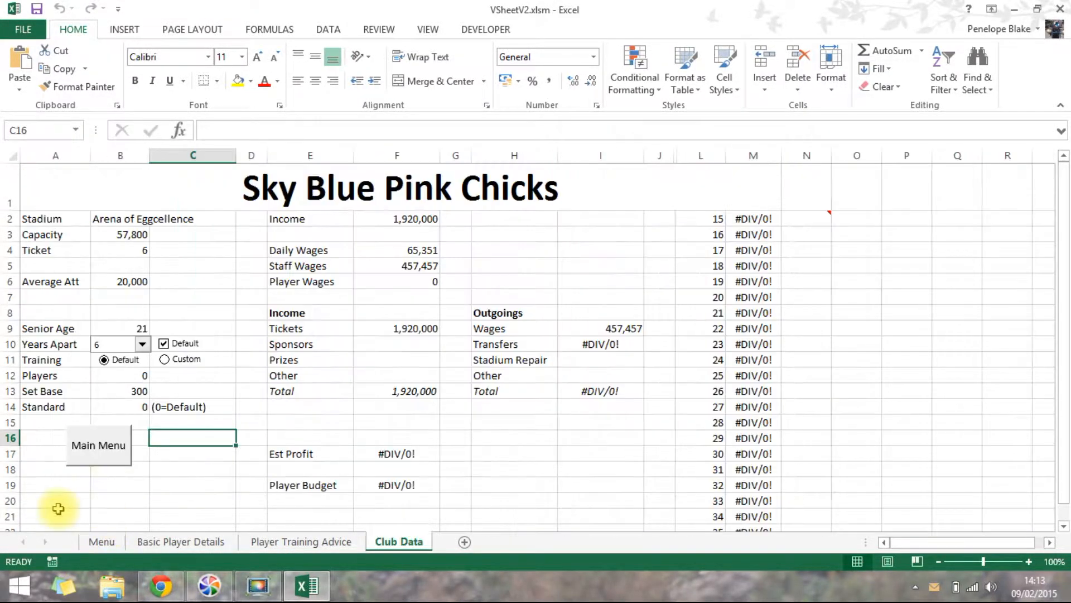
pyautogui.click(96, 542)
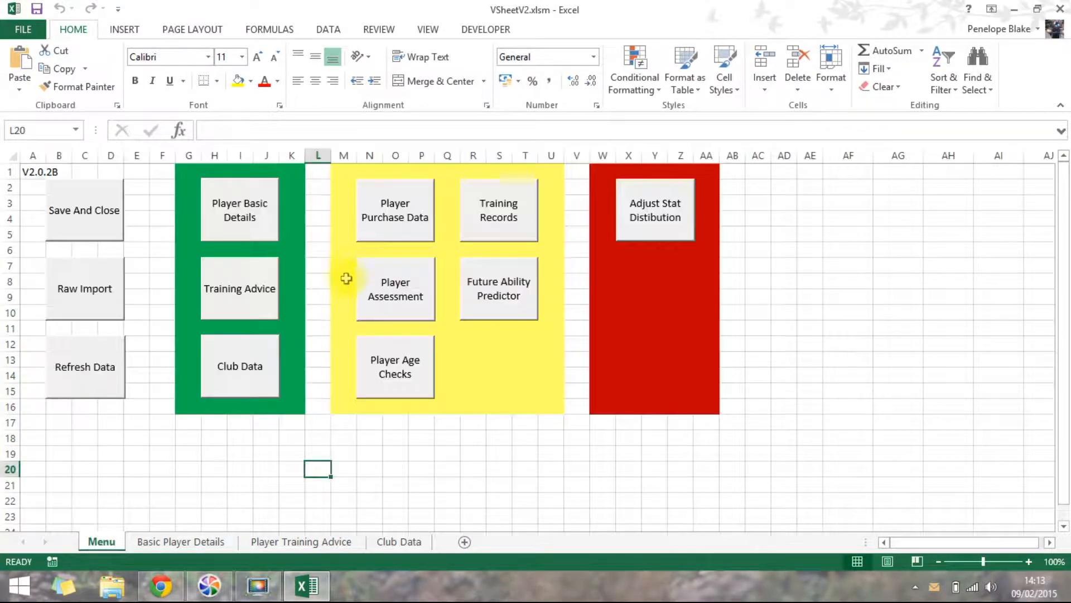
# View the Player Purchase data, Player Assessment and Player Age Check sheets, leaving the earlier sheets open
pyautogui.click(377, 236)
pyautogui.click(101, 543)
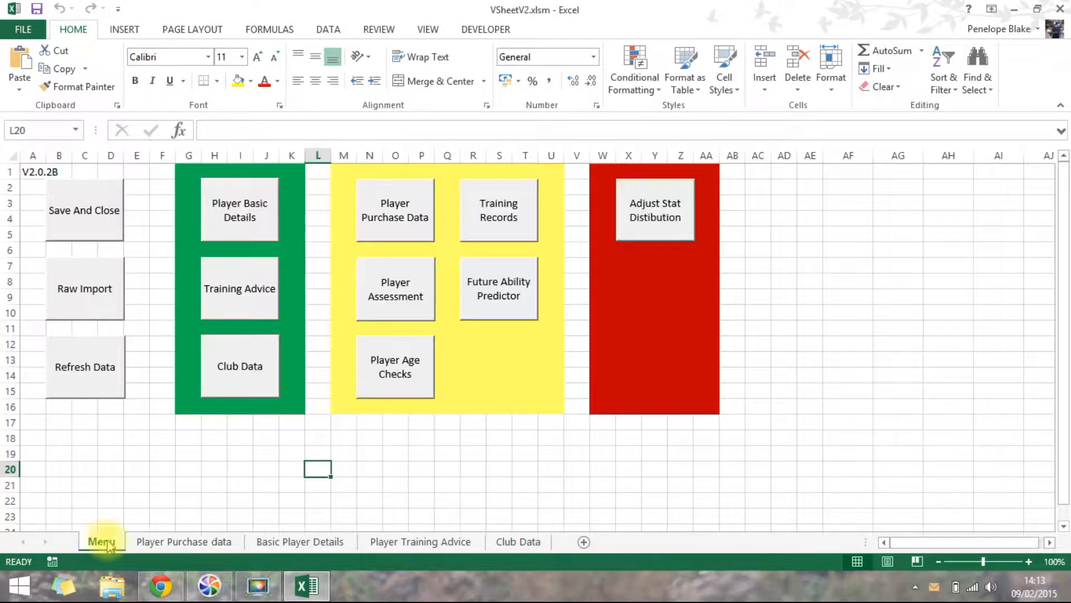
pyautogui.click(405, 287)
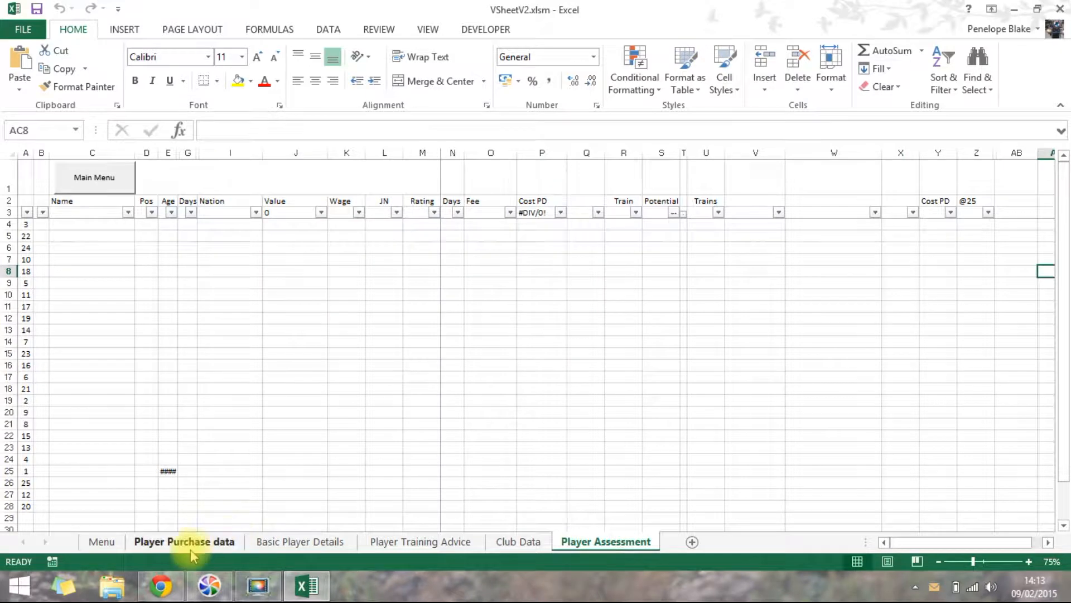
pyautogui.click(102, 542)
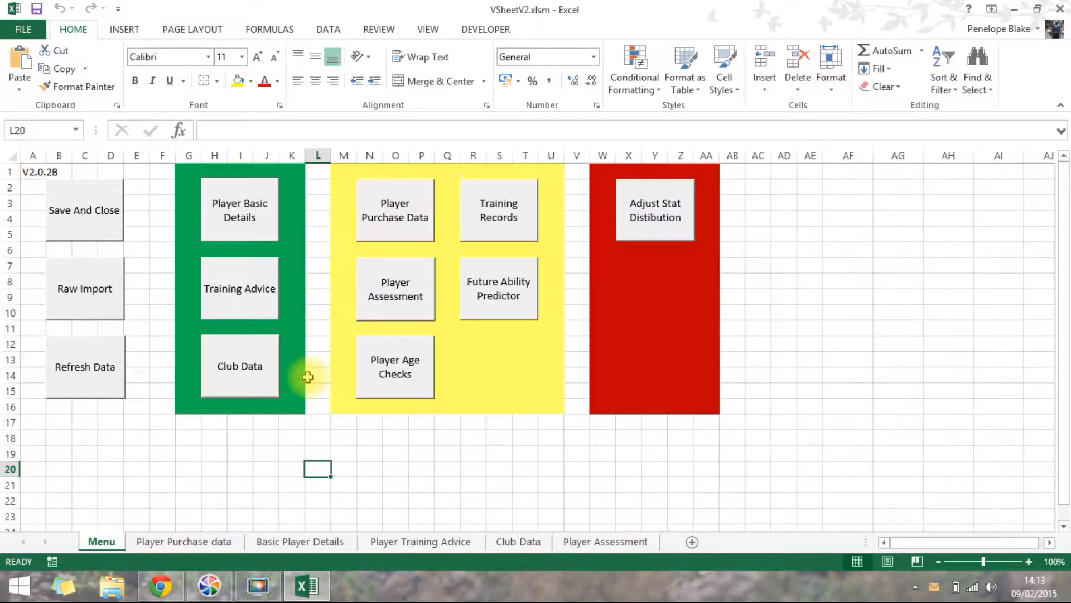
pyautogui.click(384, 388)
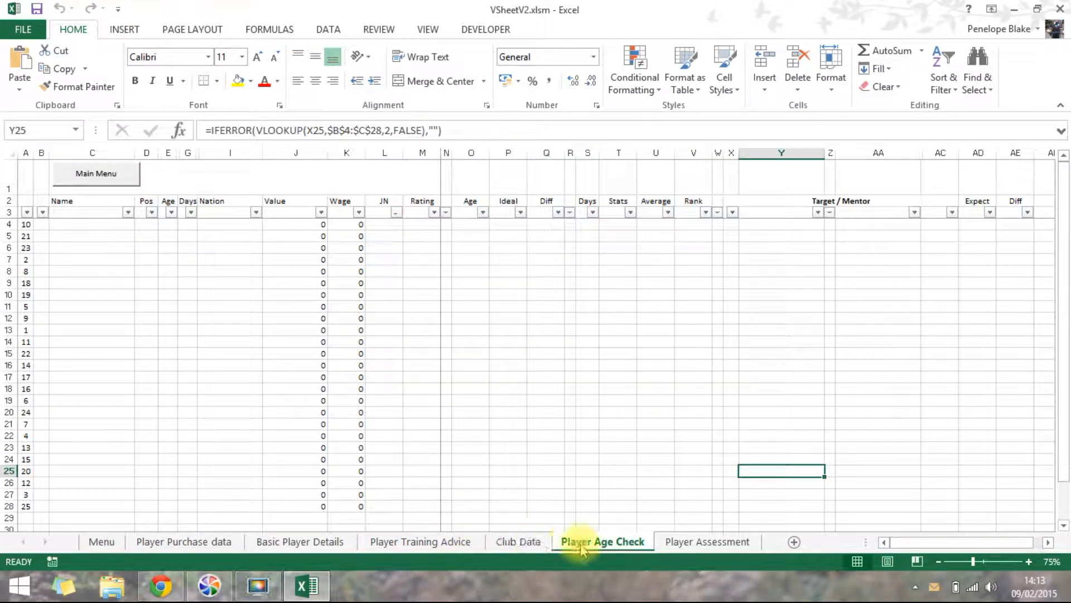
# Close the Player Age Check, Player Purchase data and Basic Player Details sheets by returning from each to the main menu
pyautogui.click(99, 173)
pyautogui.click(146, 541)
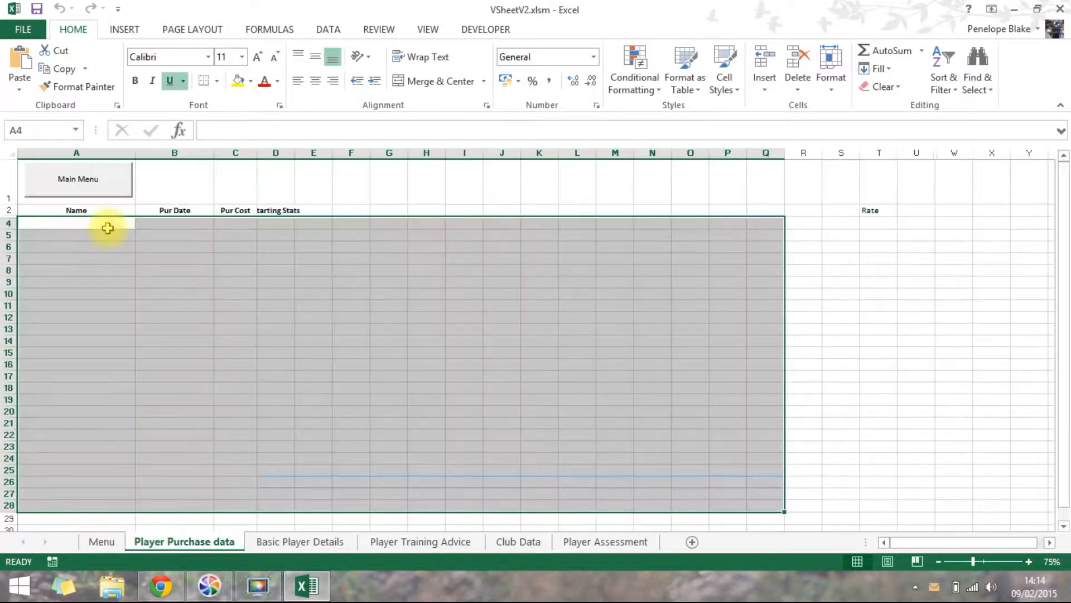
pyautogui.click(95, 177)
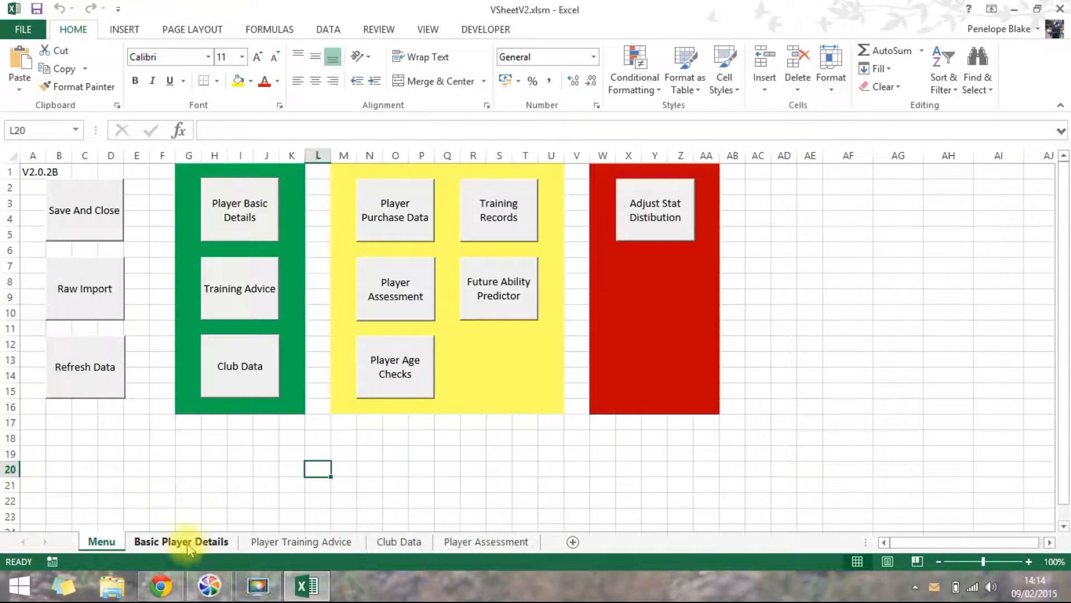
pyautogui.click(190, 546)
pyautogui.click(82, 174)
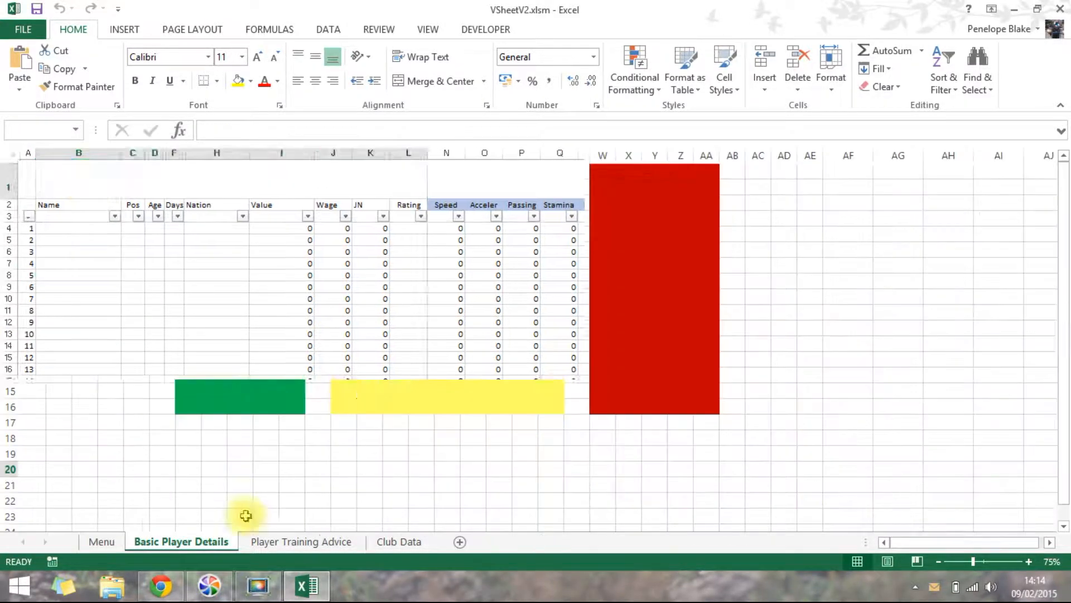
# Close the Club Data, Player Assessment and Player Training Advice sheets, leaving only the Menu sheet open
pyautogui.click(268, 545)
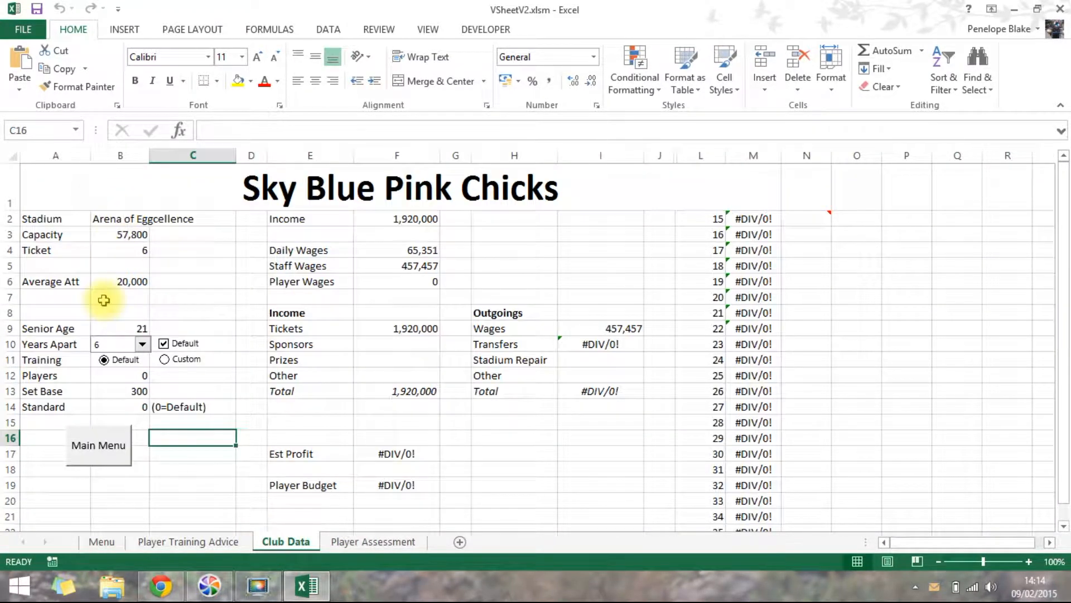
pyautogui.click(96, 456)
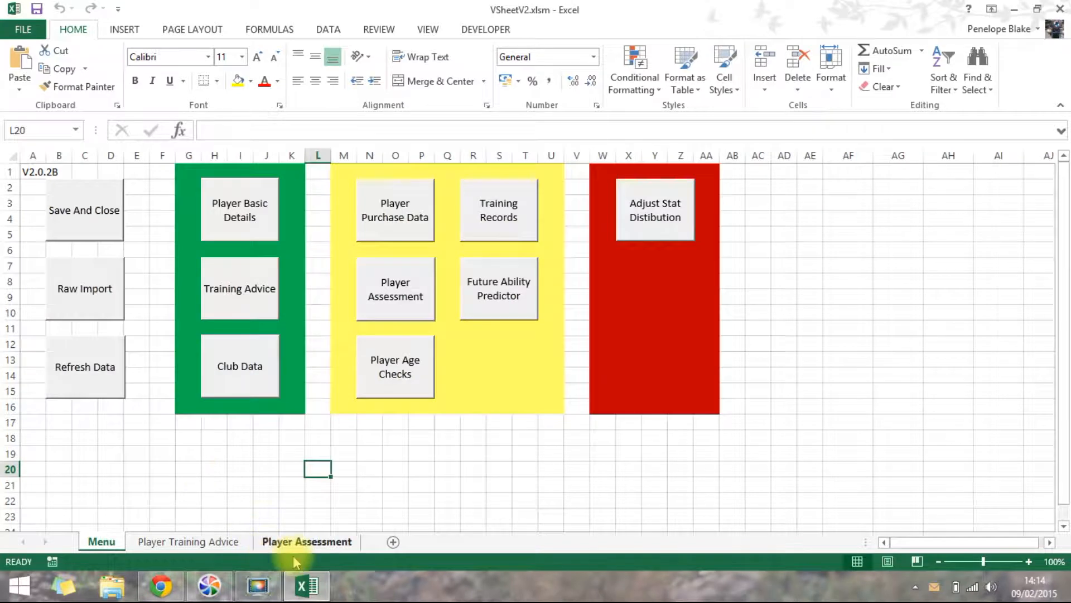
pyautogui.click(296, 540)
pyautogui.click(103, 179)
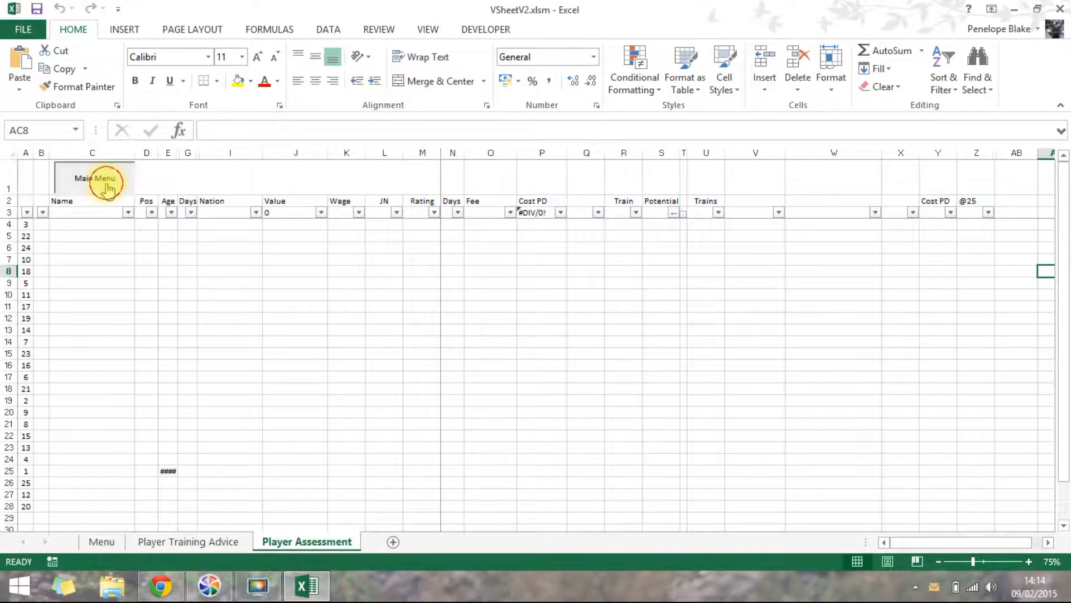
pyautogui.click(201, 541)
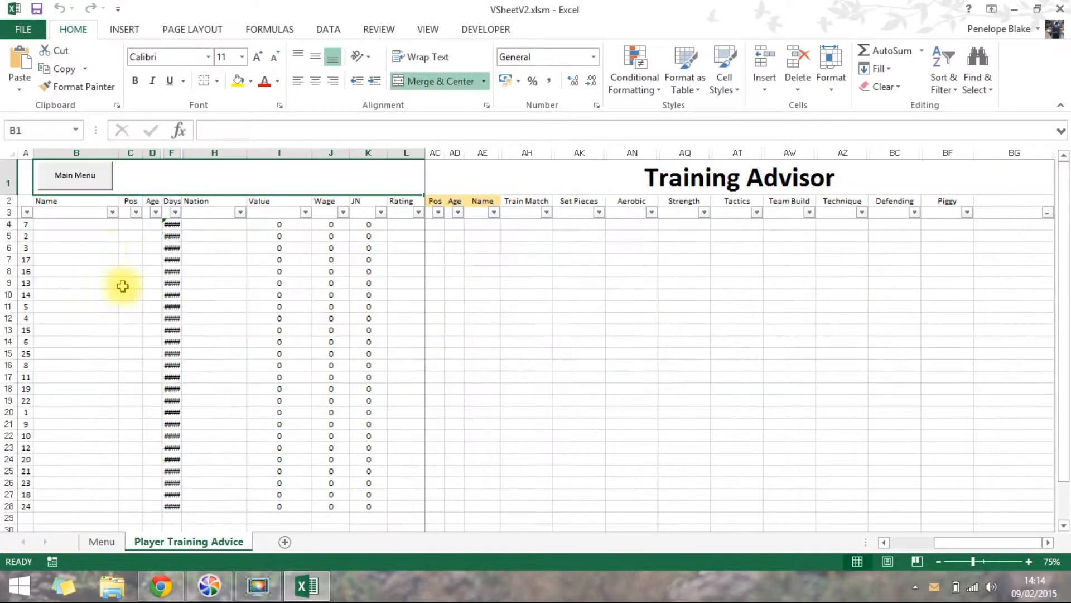
pyautogui.click(76, 176)
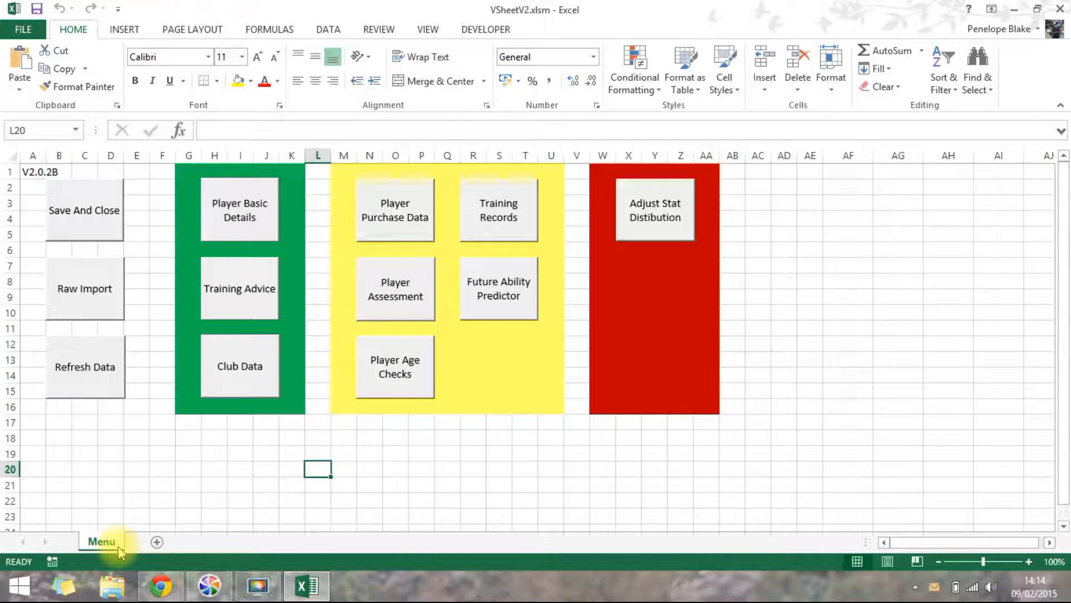
# View the Basic Player Details and Training Advice sheets one at a time, returning to the main menu after each
pyautogui.click(238, 216)
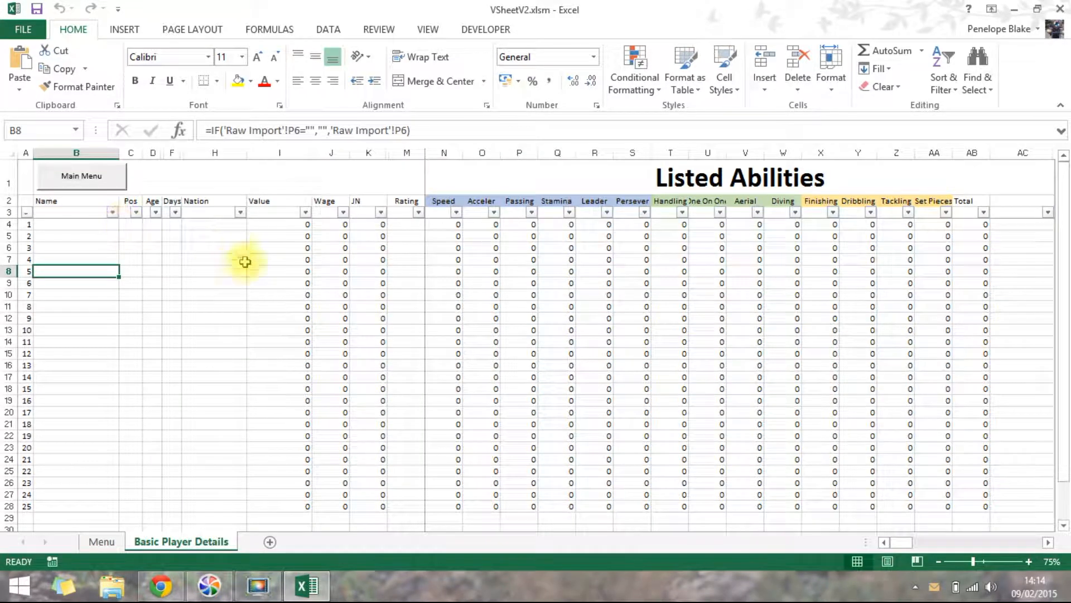
pyautogui.click(73, 177)
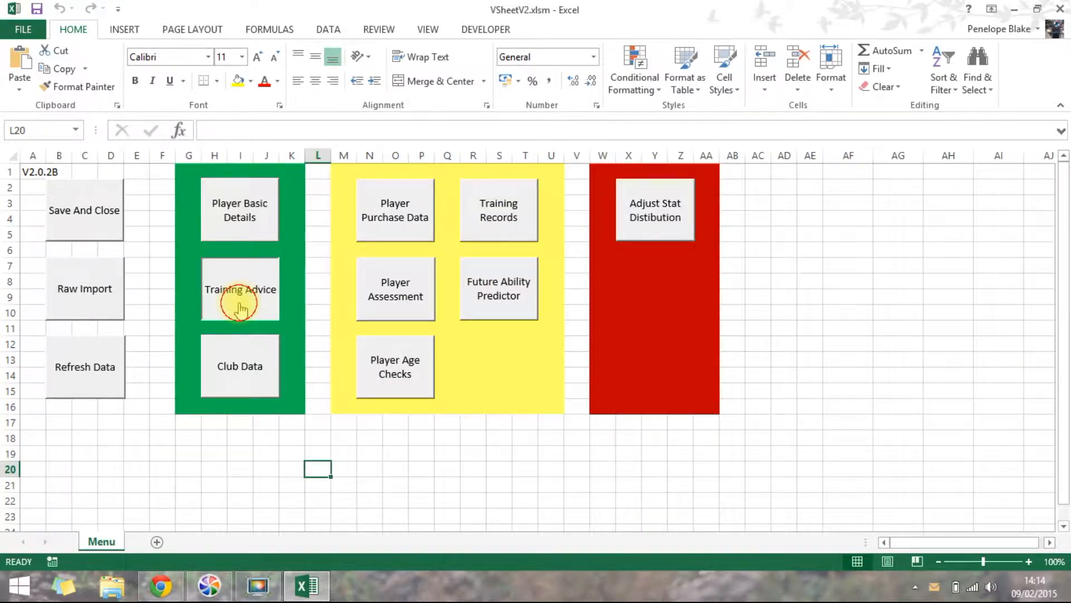
pyautogui.click(240, 305)
pyautogui.click(73, 175)
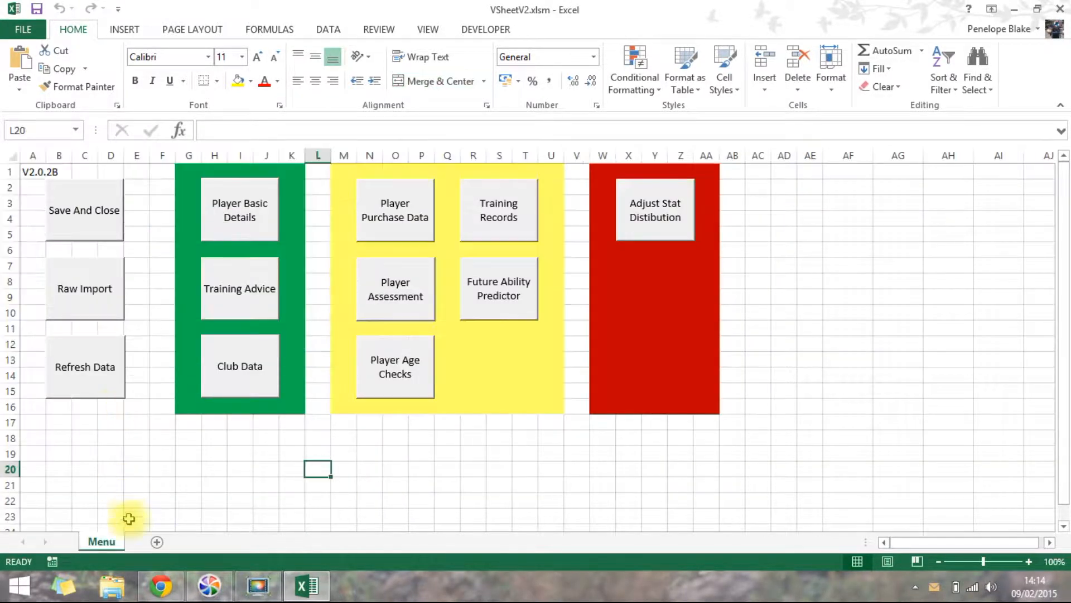
# Switch to Chrome and open the example club page link from the Basic set-up instructions in a new tab, bringing that tab forward
pyautogui.click(160, 586)
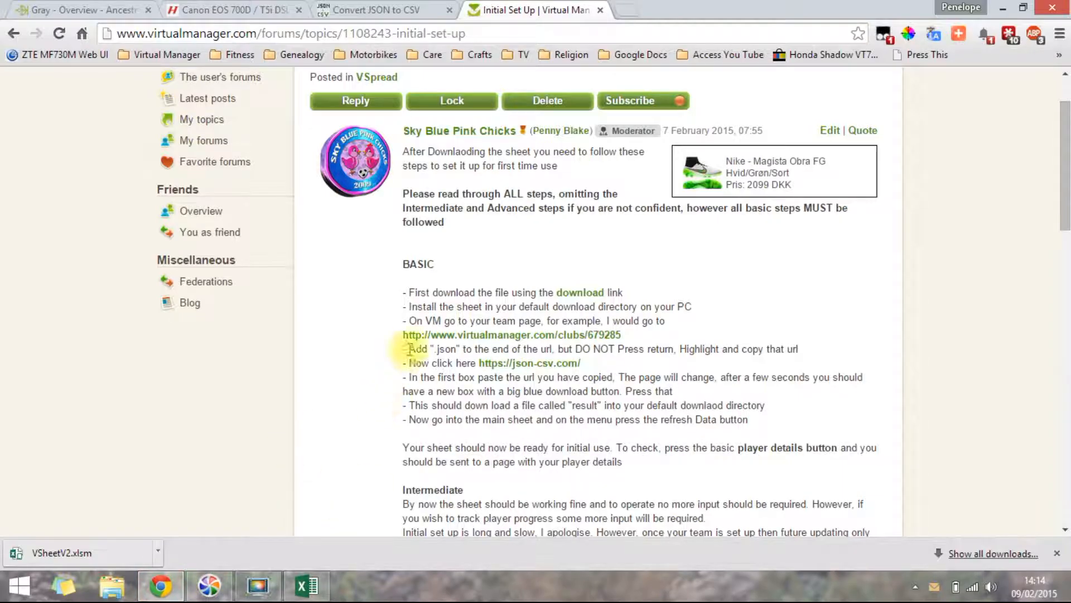
pyautogui.moveTo(402, 326); pyautogui.dragTo(635, 337)
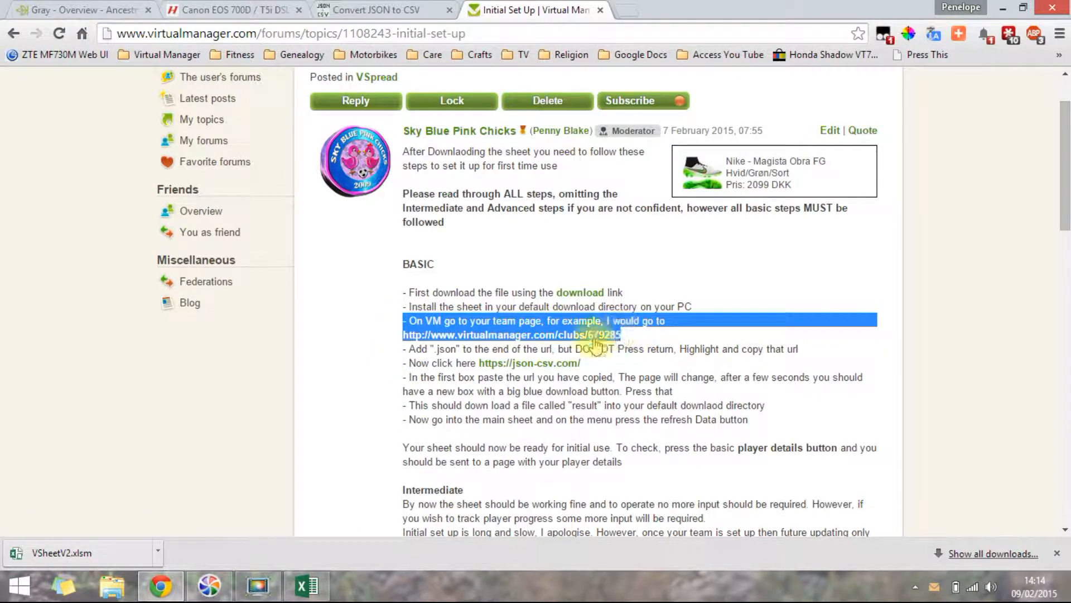
pyautogui.rightClick(561, 337)
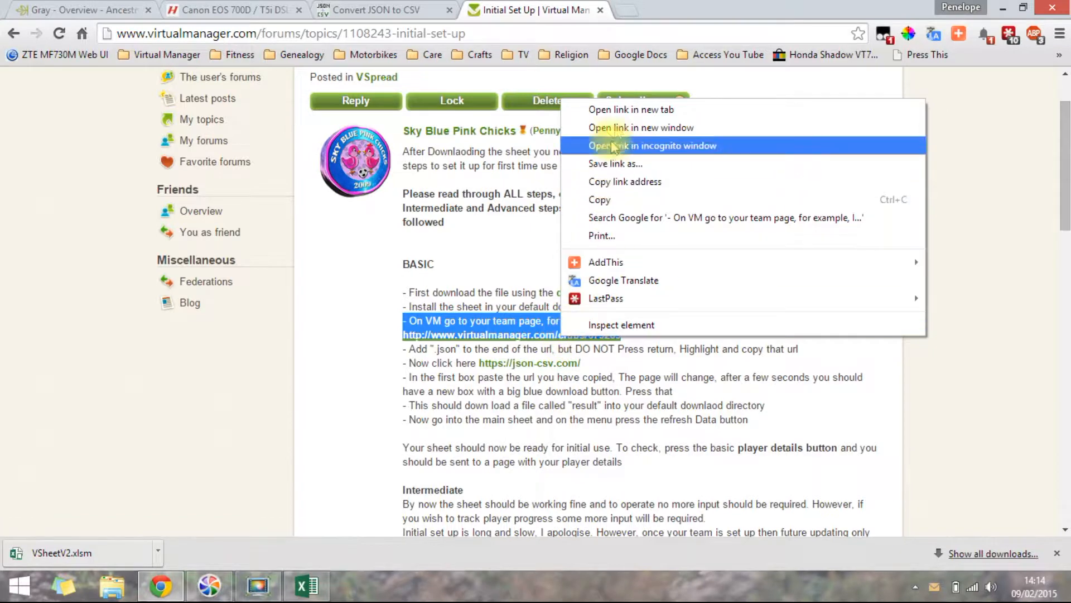
pyautogui.click(622, 109)
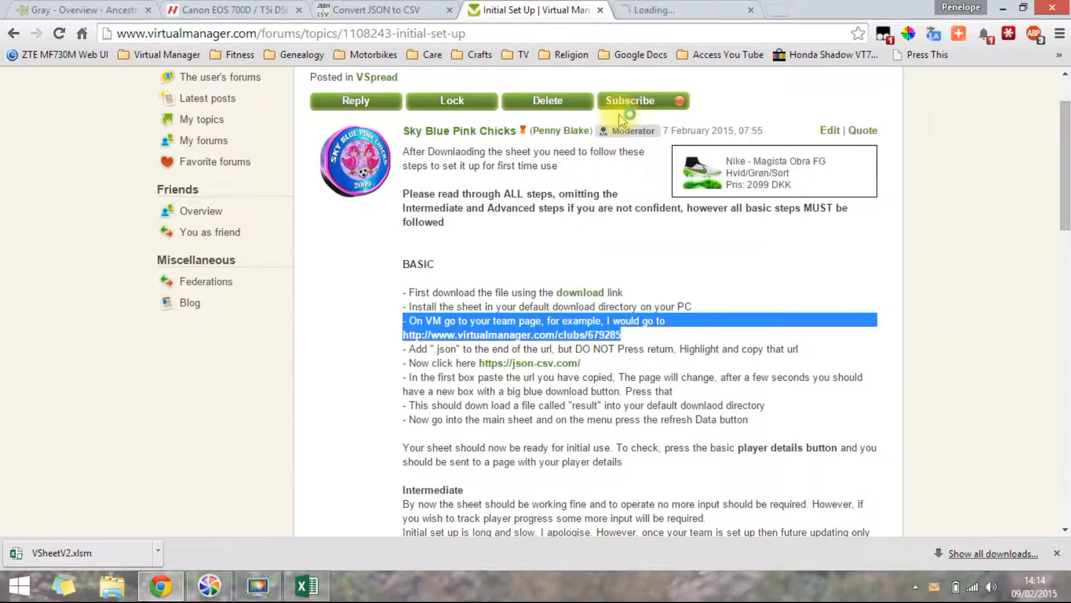
pyautogui.click(650, 261)
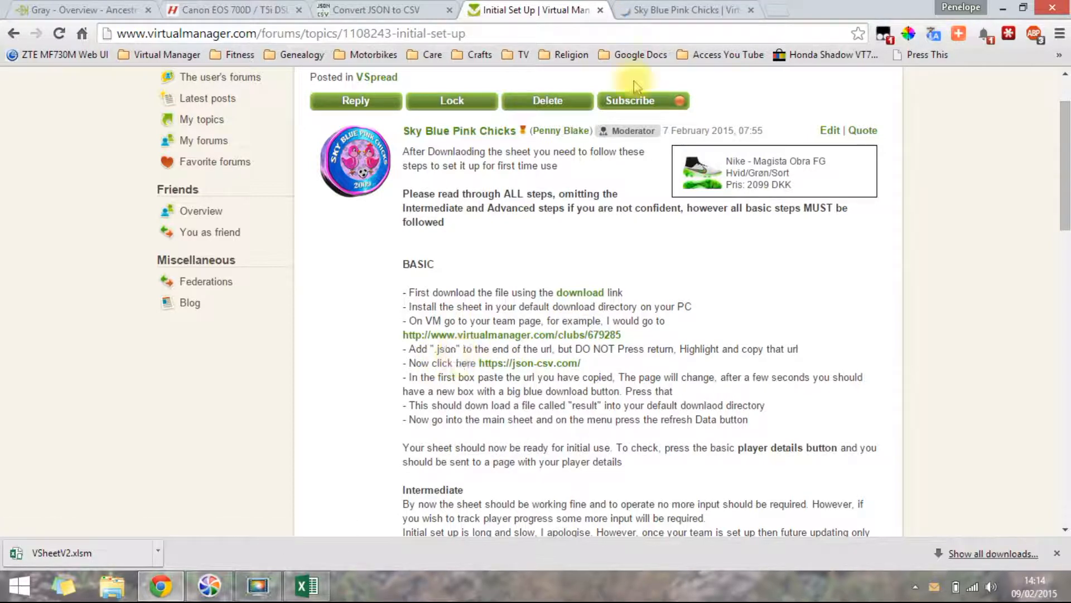
pyautogui.click(641, 10)
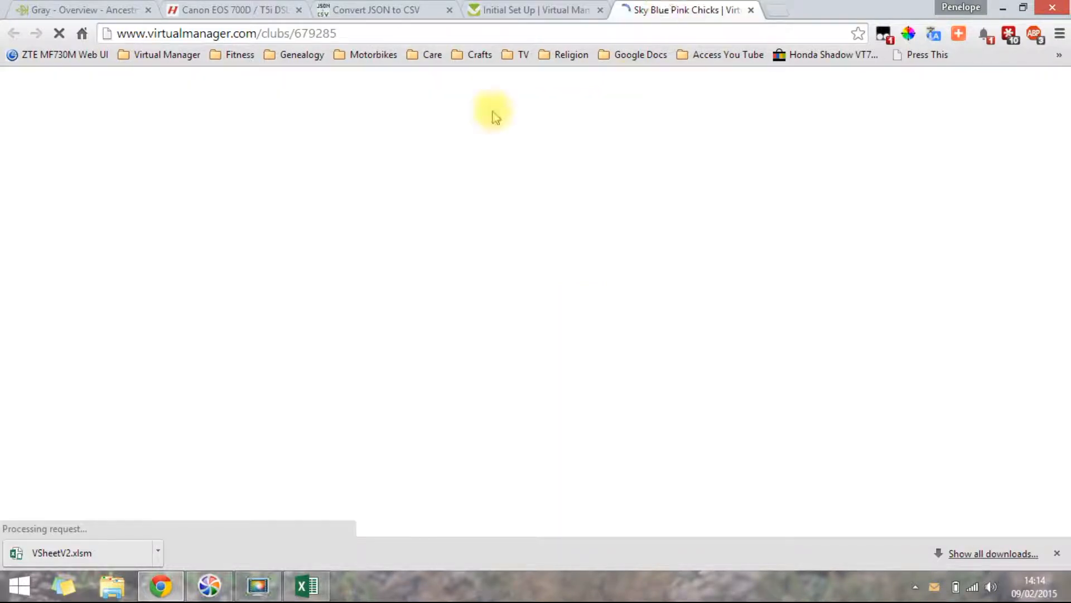
# Append ".json" to the club page's URL, copy the full address without loading it, and restore the original address
pyautogui.click(378, 32)
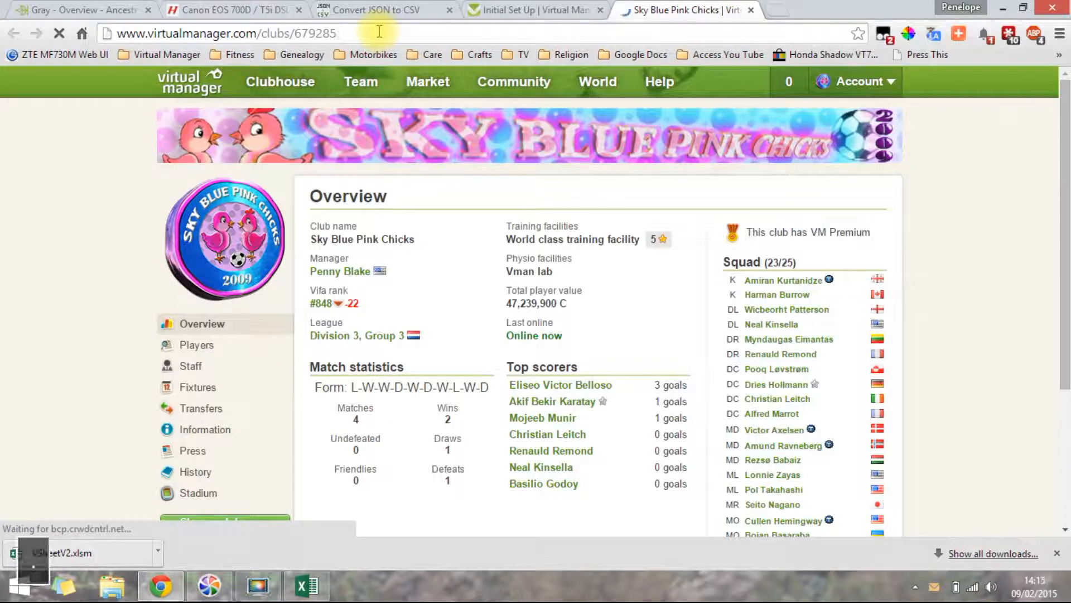
pyautogui.press('Escape')
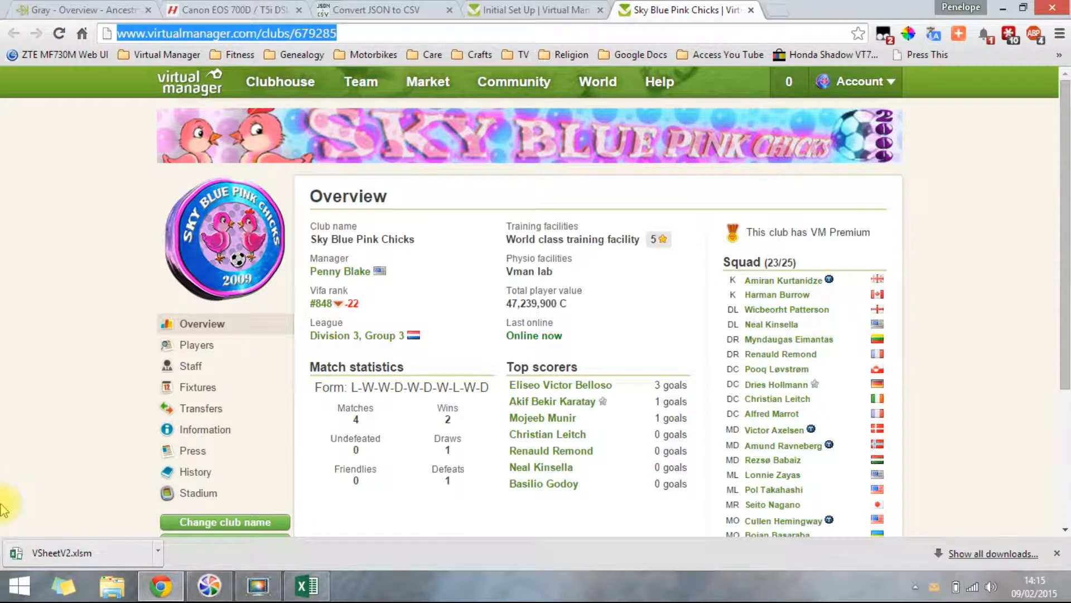
pyautogui.press('Left')
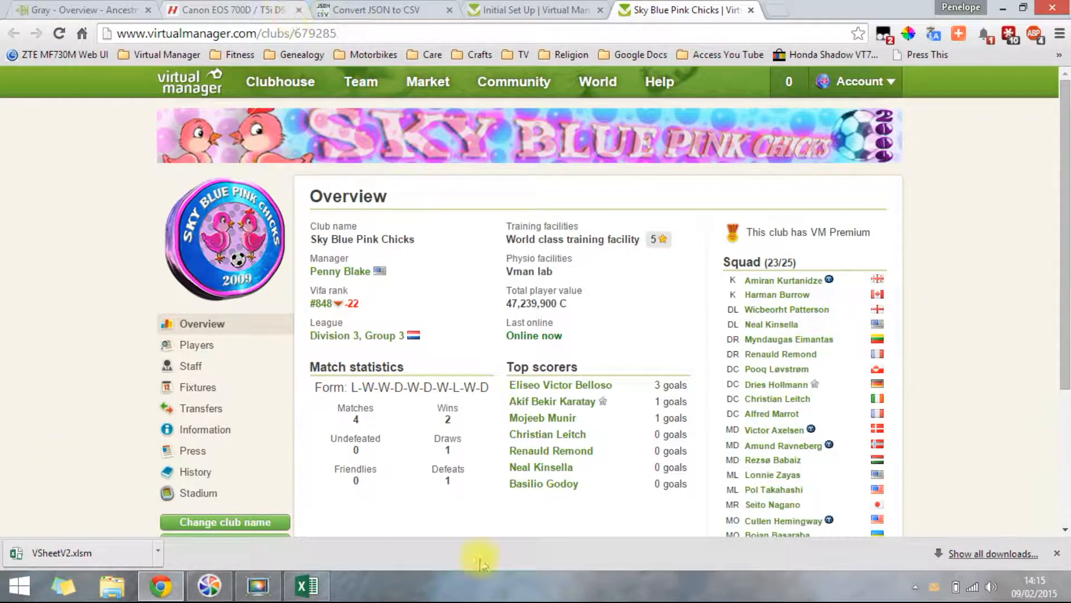
pyautogui.write('.json')
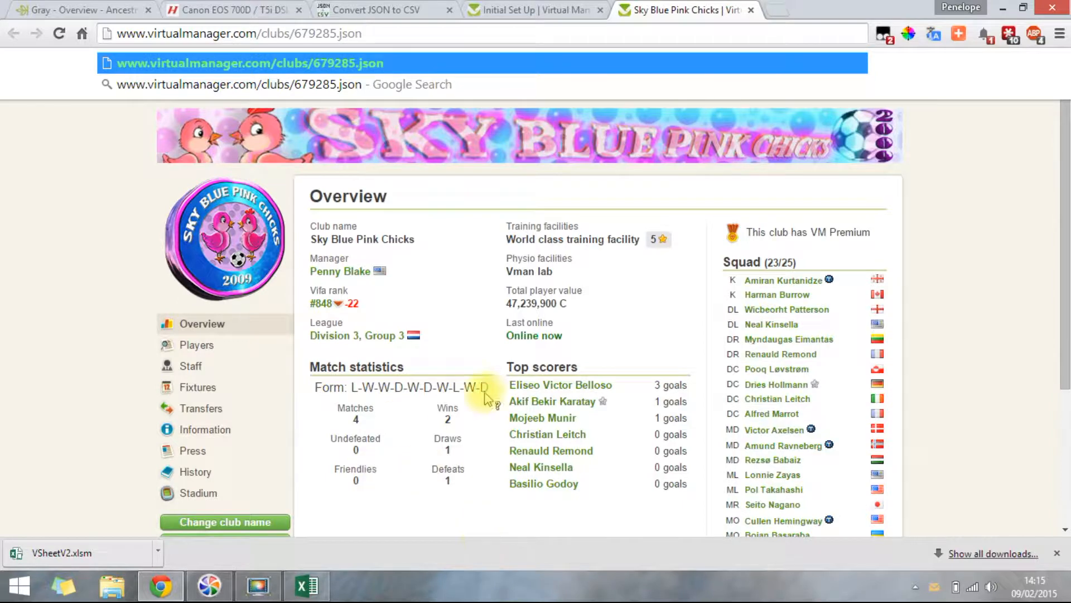
pyautogui.moveTo(375, 31); pyautogui.dragTo(95, 48)
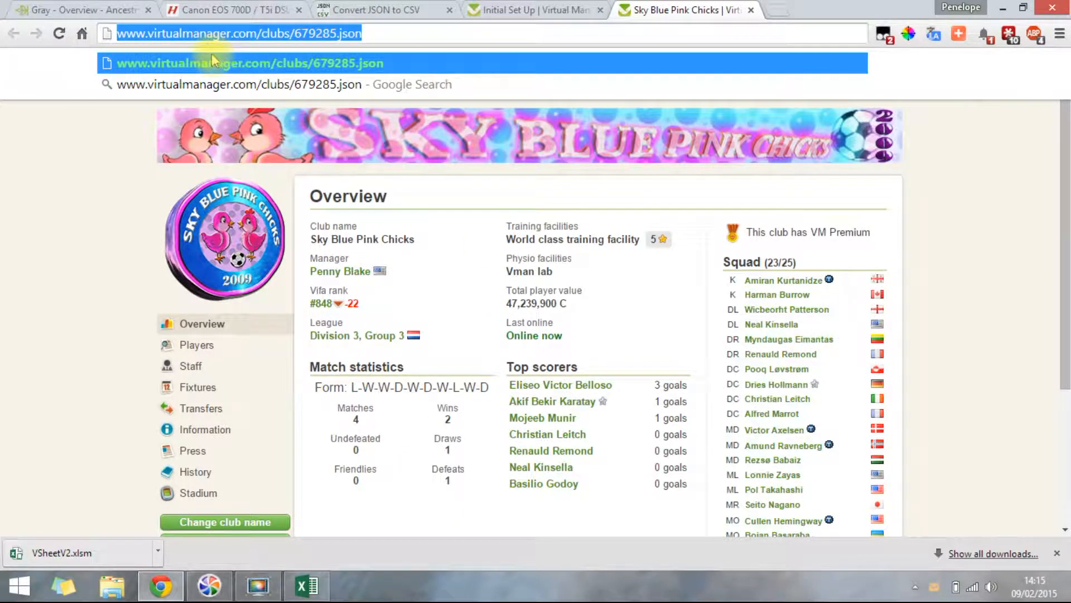
pyautogui.hotkey('ctrl', 'c')
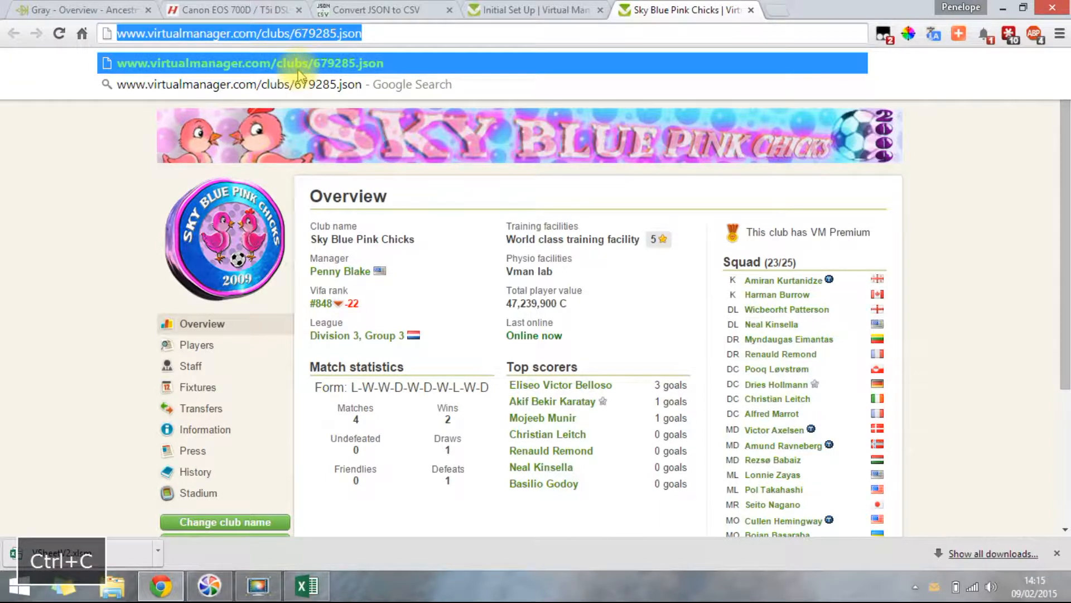
pyautogui.press('Escape')
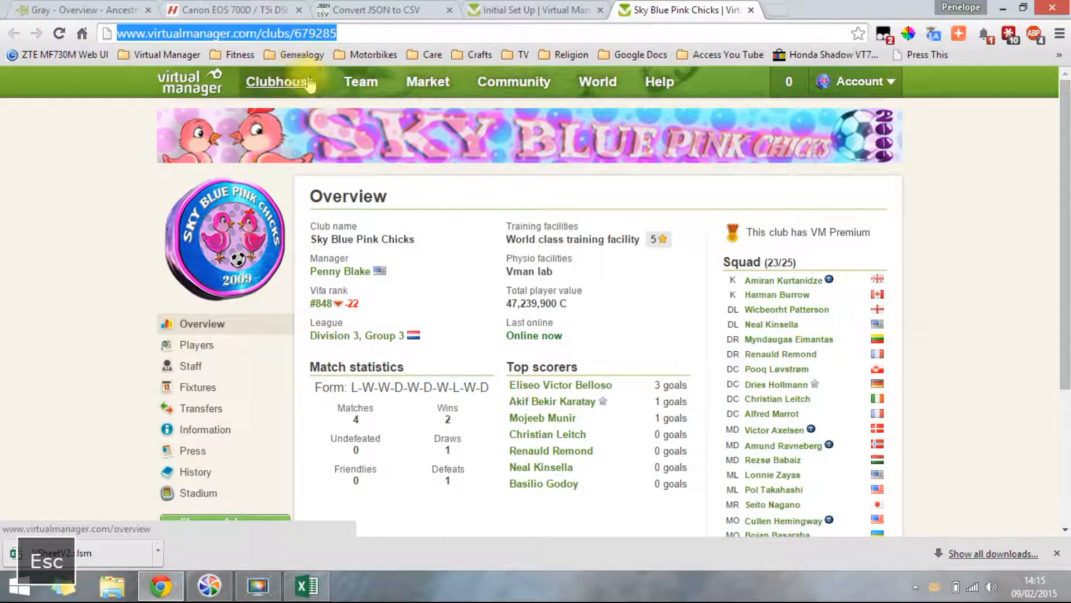
pyautogui.click(210, 35)
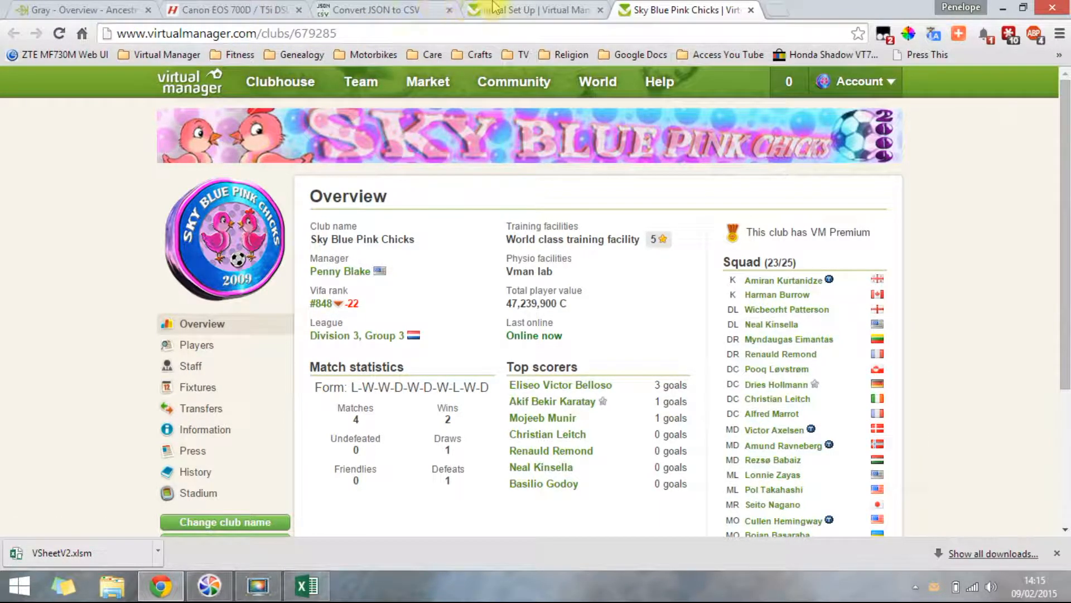
# Reload the already open json-csv.com converter page to get an empty form and paste the copied club URL into it for conversion
pyautogui.click(402, 6)
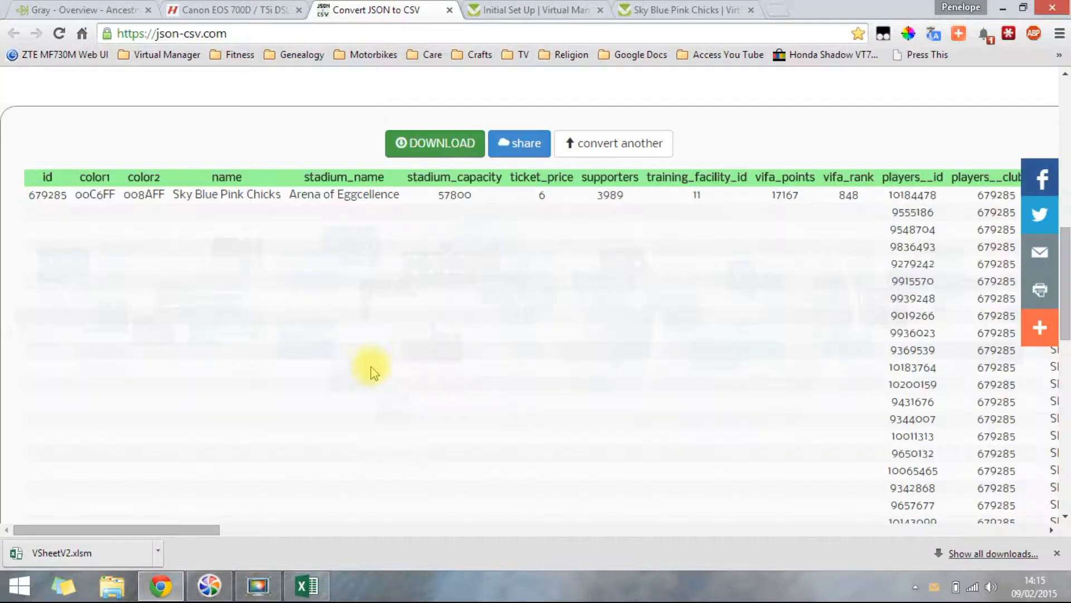
pyautogui.click(502, 9)
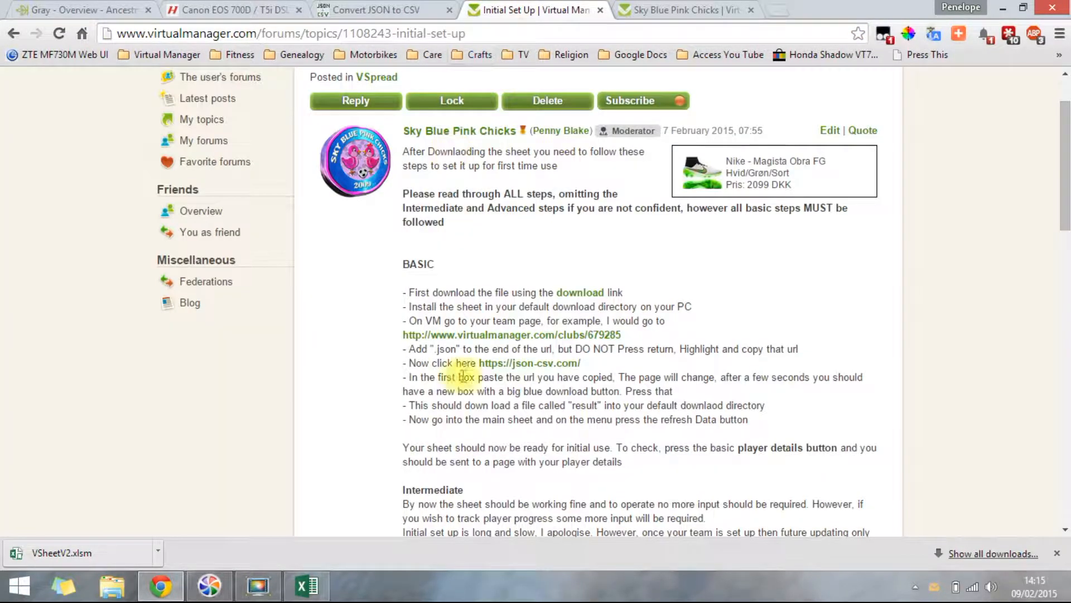
pyautogui.rightClick(522, 365)
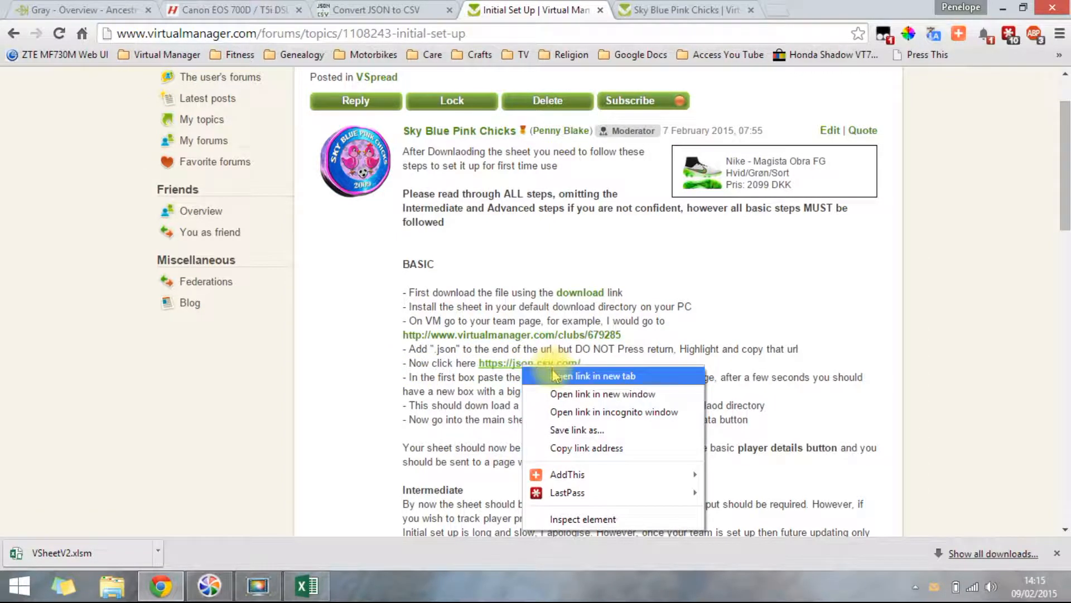
pyautogui.click(401, 7)
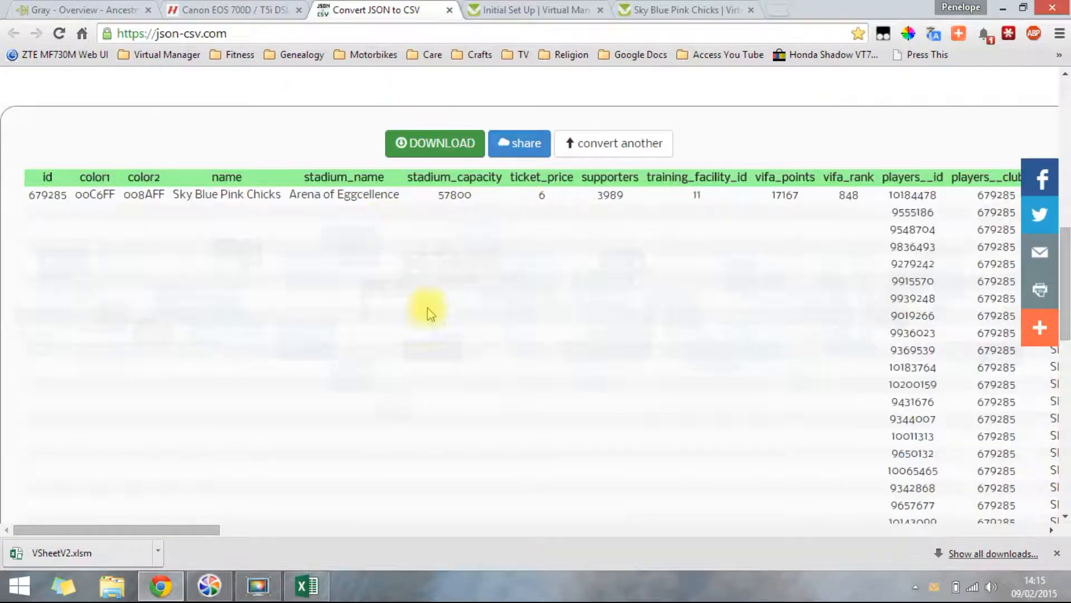
pyautogui.click(61, 34)
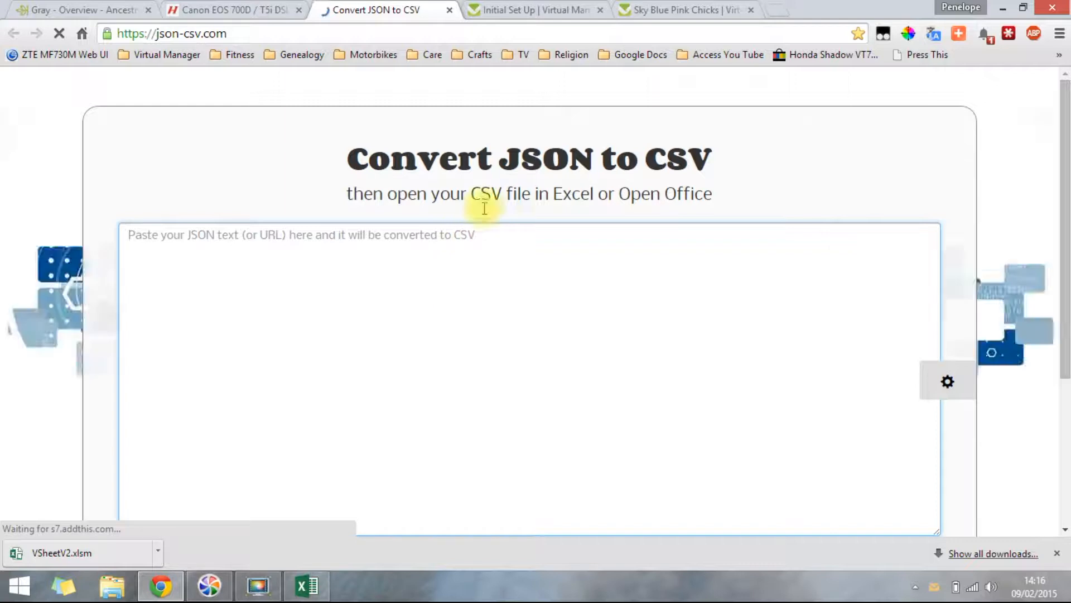
pyautogui.scroll(-5, 460, 207)
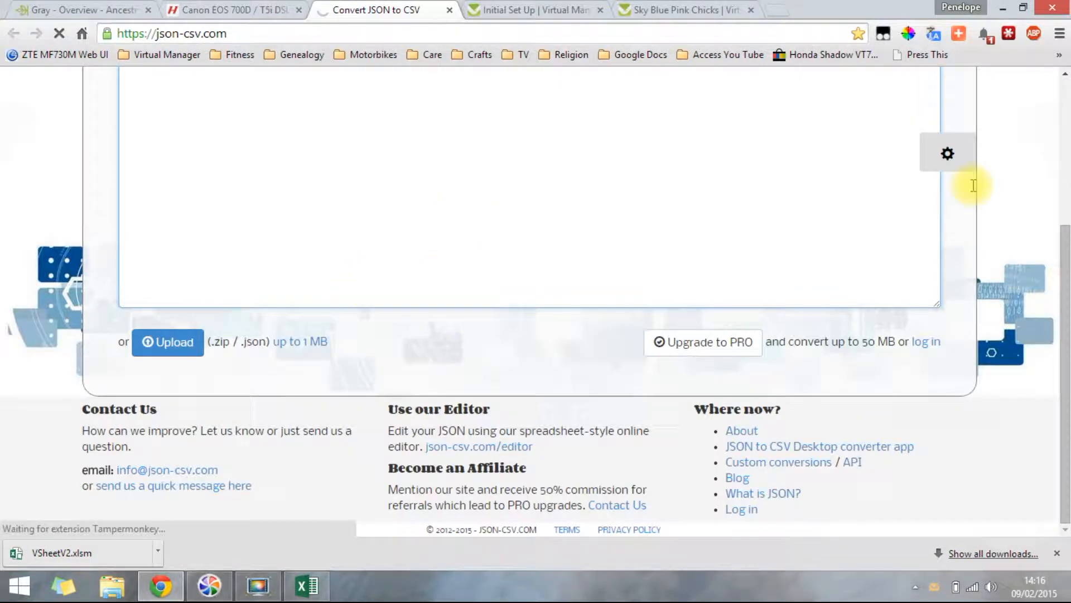
pyautogui.moveTo(1066, 251); pyautogui.dragTo(1066, 103)
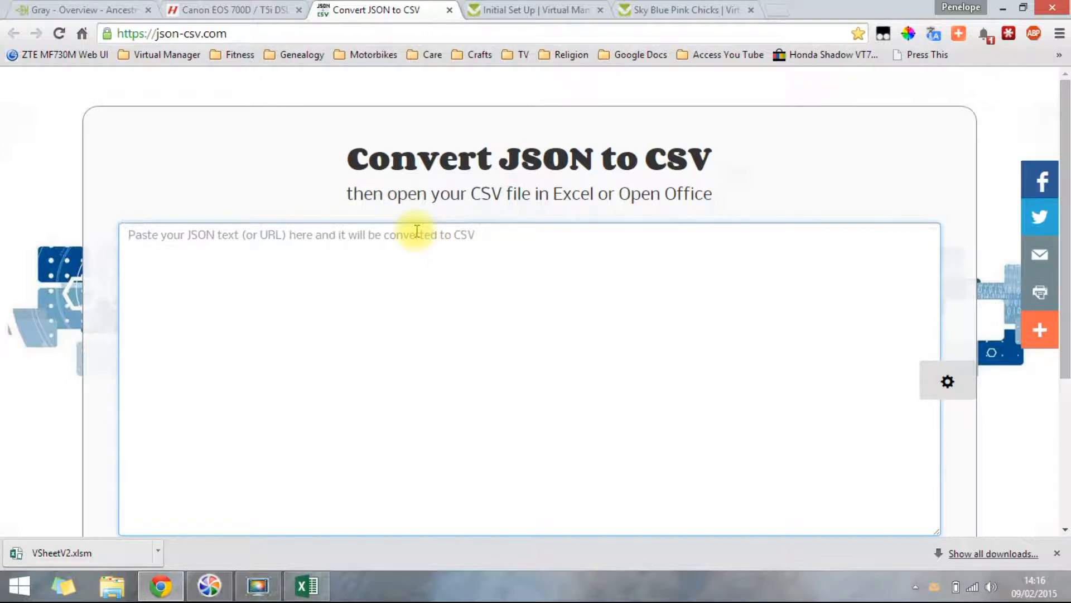
pyautogui.hotkey('ctrl', 'v')
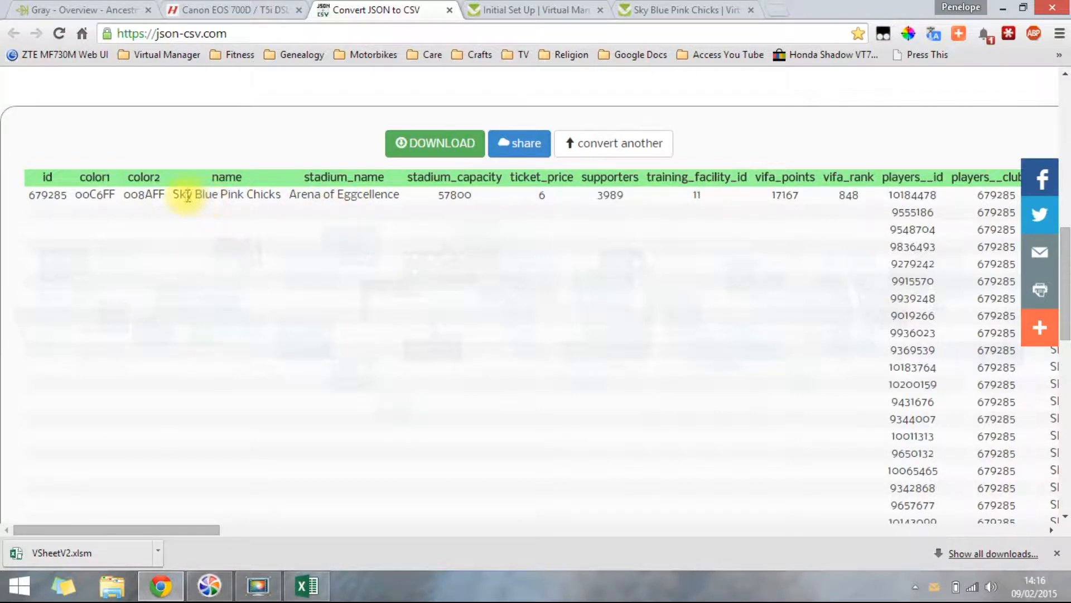
# Check the club name in the converted table and download the data as a CSV file
pyautogui.moveTo(281, 191); pyautogui.dragTo(198, 195)
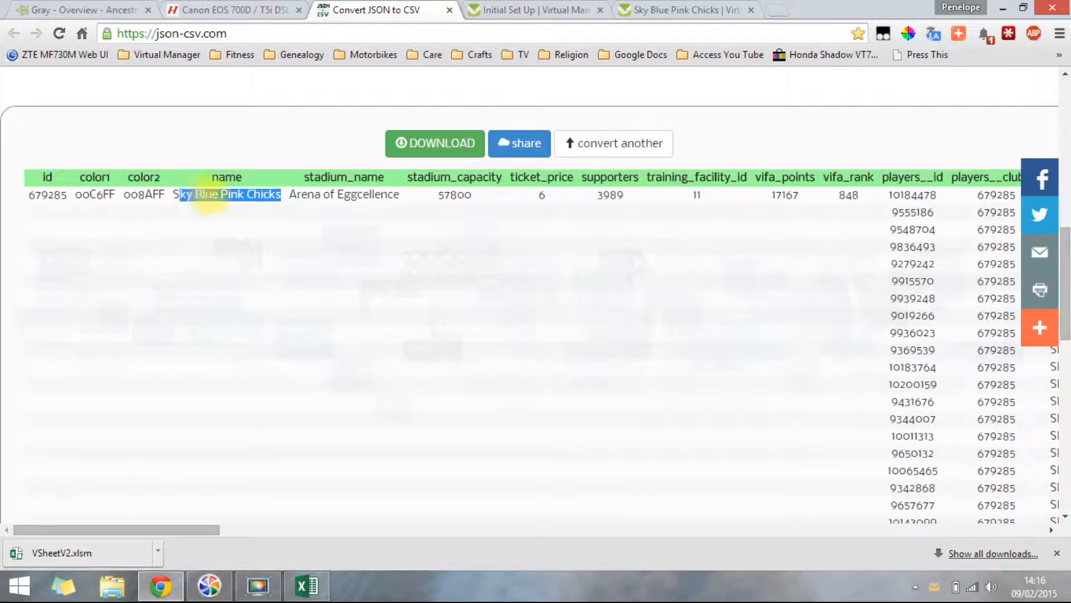
pyautogui.click(277, 218)
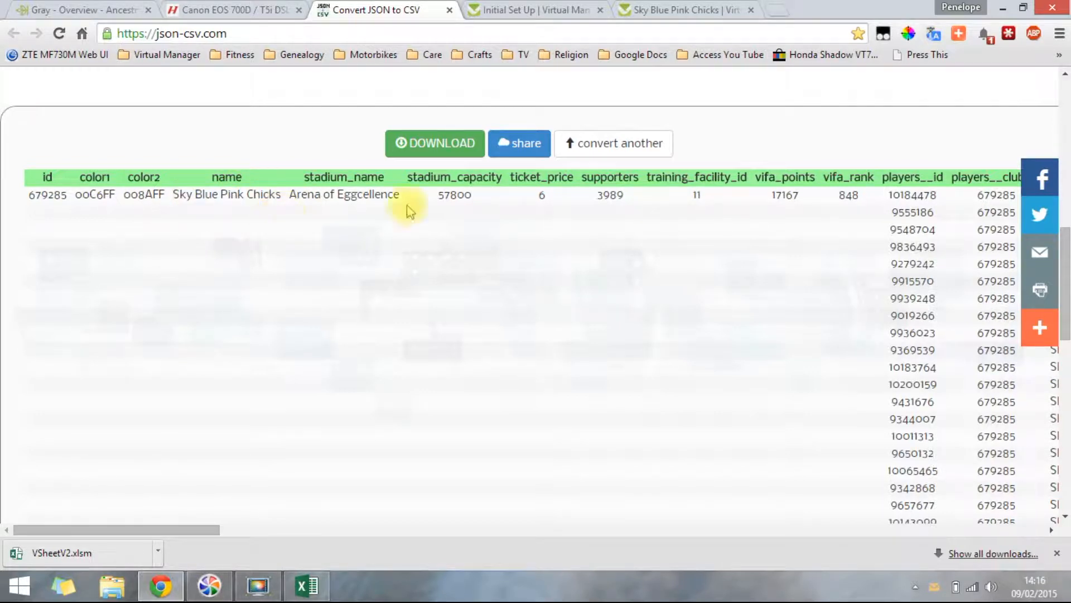
pyautogui.click(432, 145)
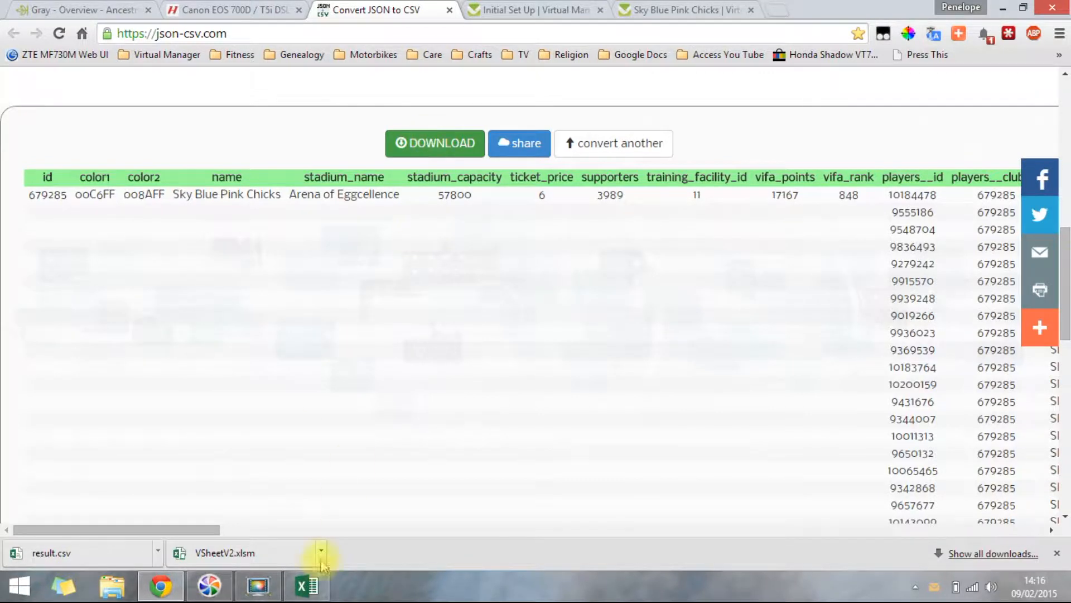
# Open the Downloads folder in File Explorer and check that it holds both the VSheetV2 and result files
pyautogui.click(113, 593)
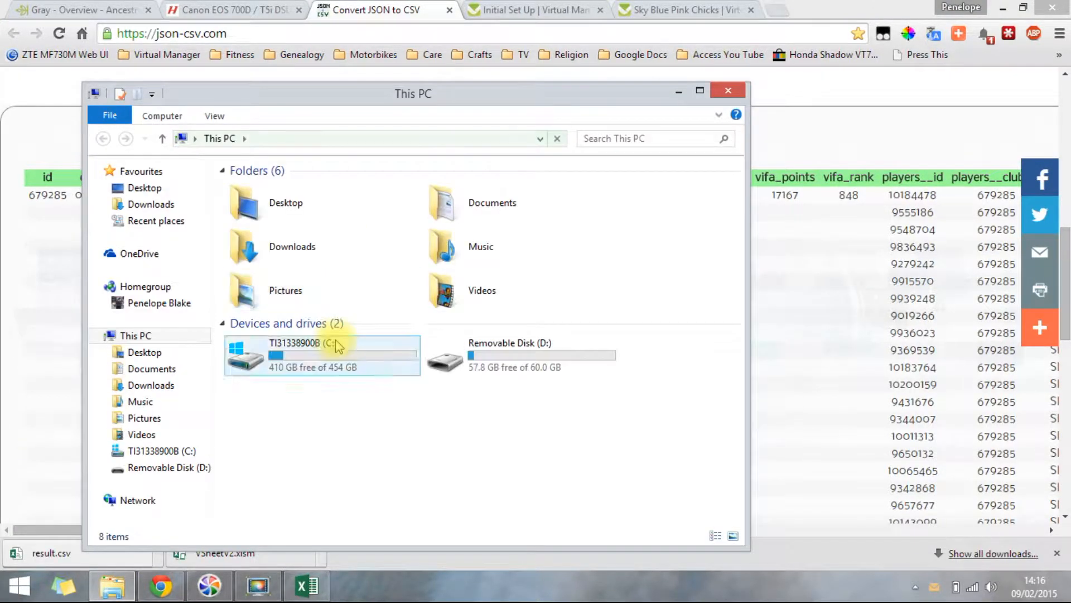
pyautogui.click(294, 251)
pyautogui.doubleClick(294, 251)
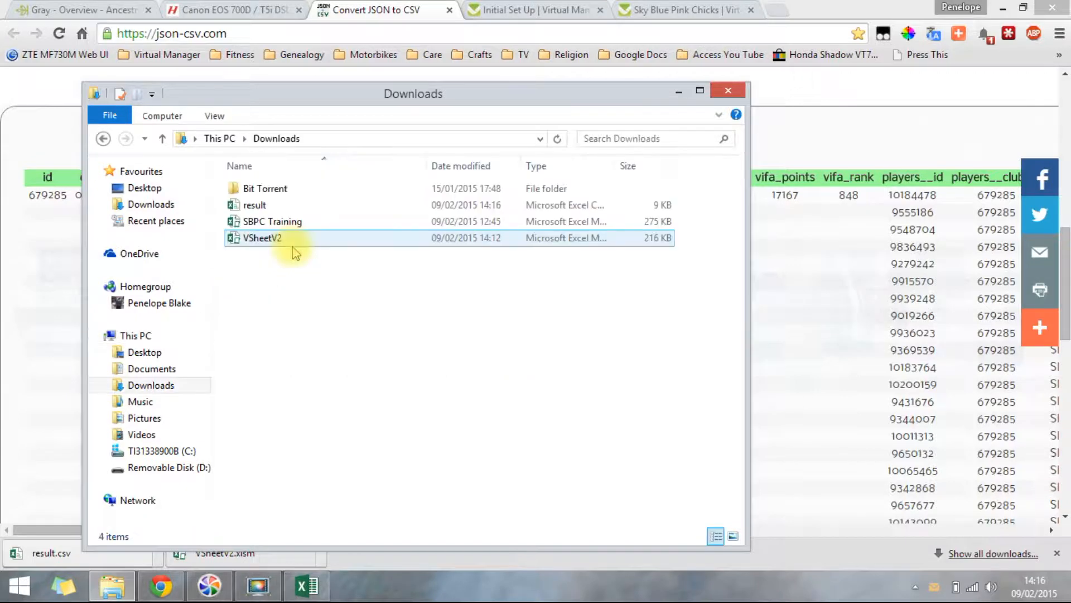
pyautogui.click(263, 240)
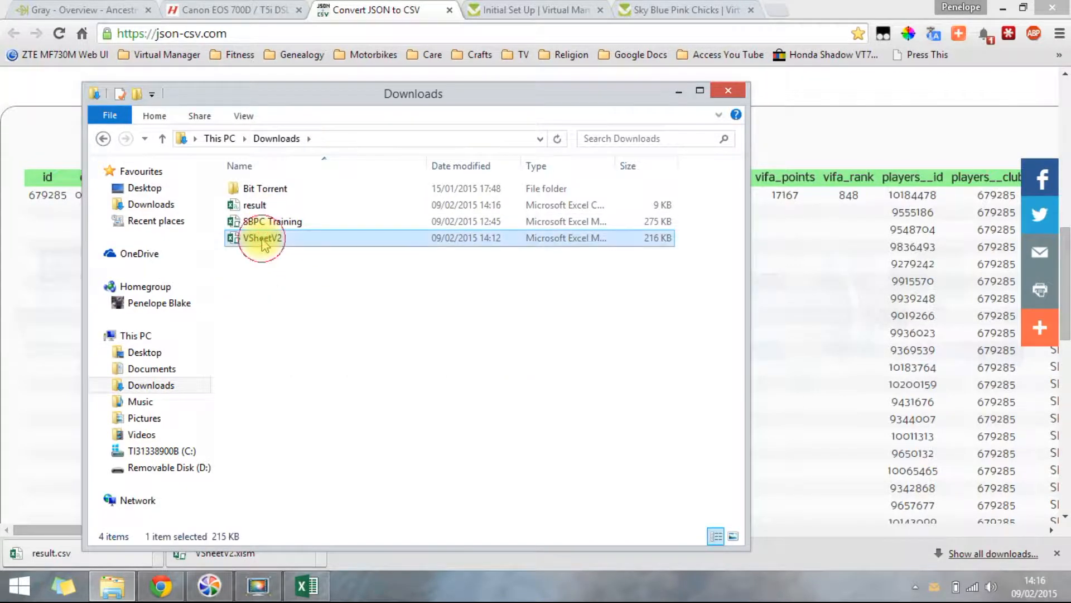
pyautogui.click(254, 206)
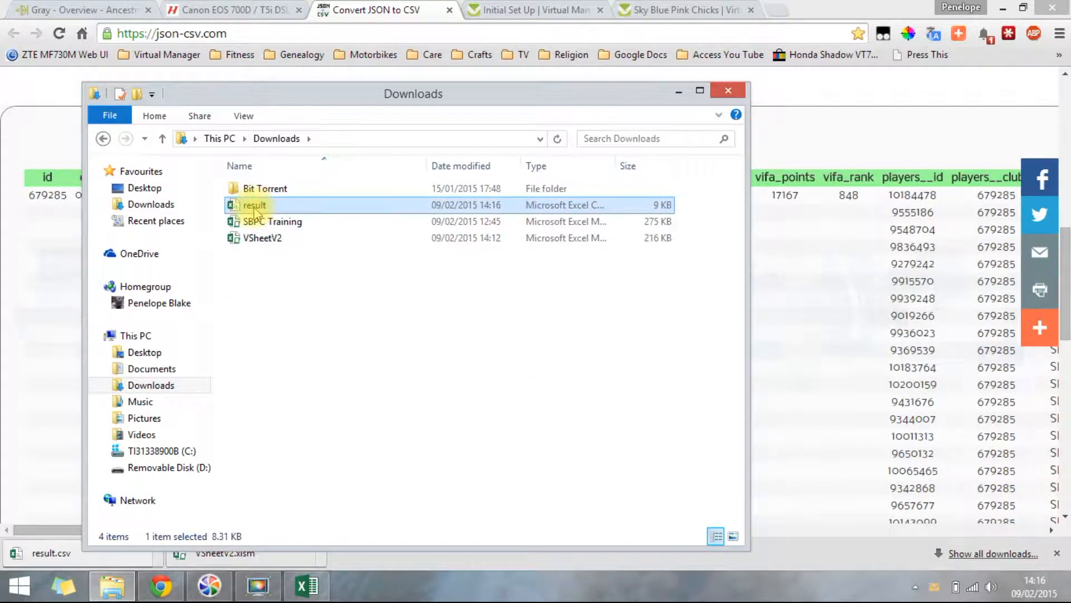
pyautogui.click(248, 222)
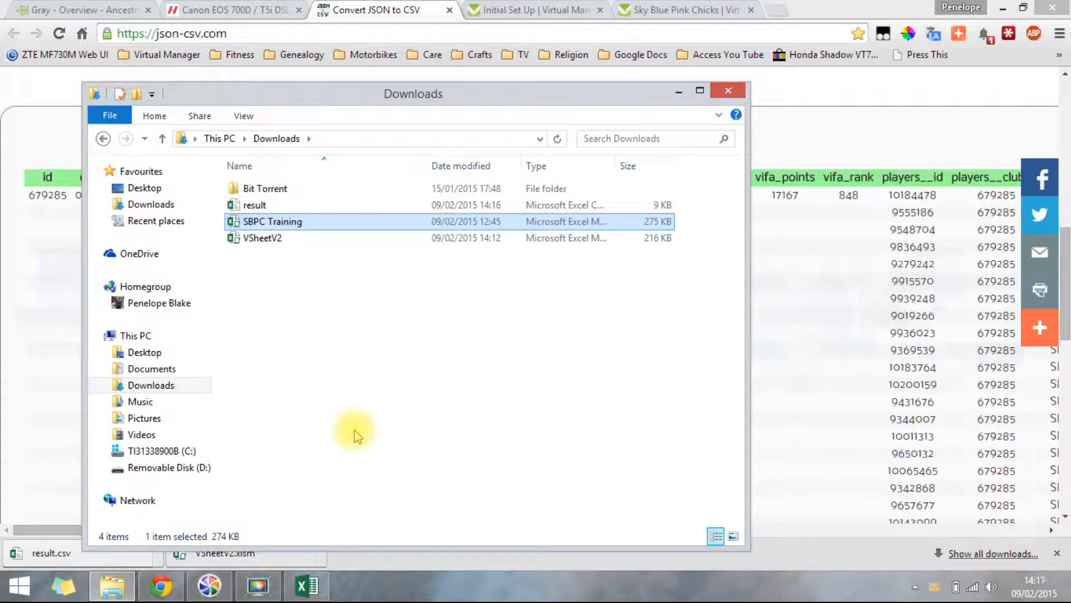
# Open the result CSV file from the Downloads folder in Excel
pyautogui.click(411, 8)
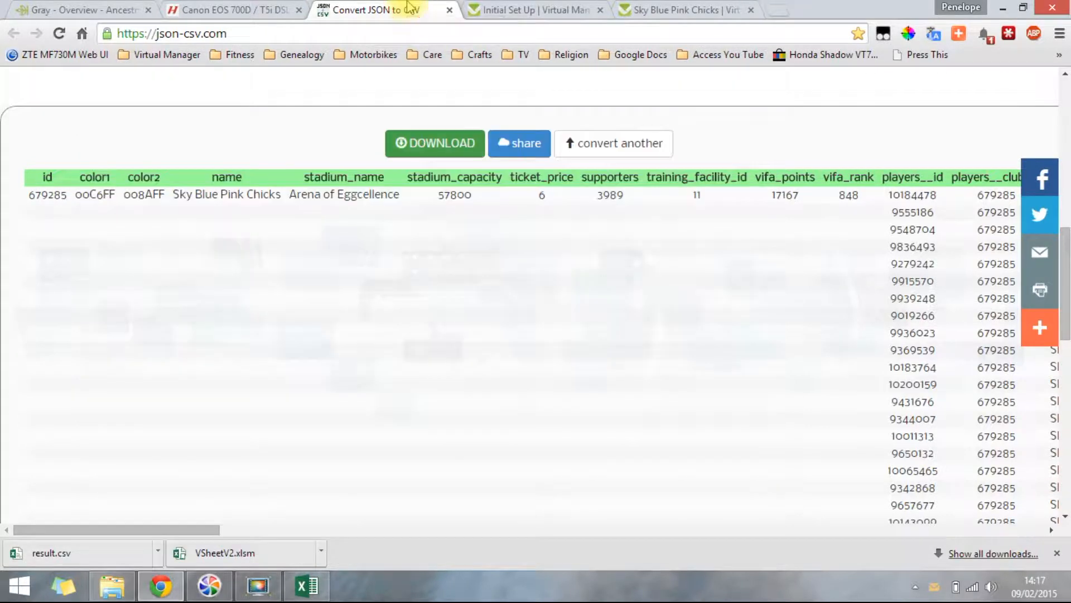
pyautogui.click(302, 587)
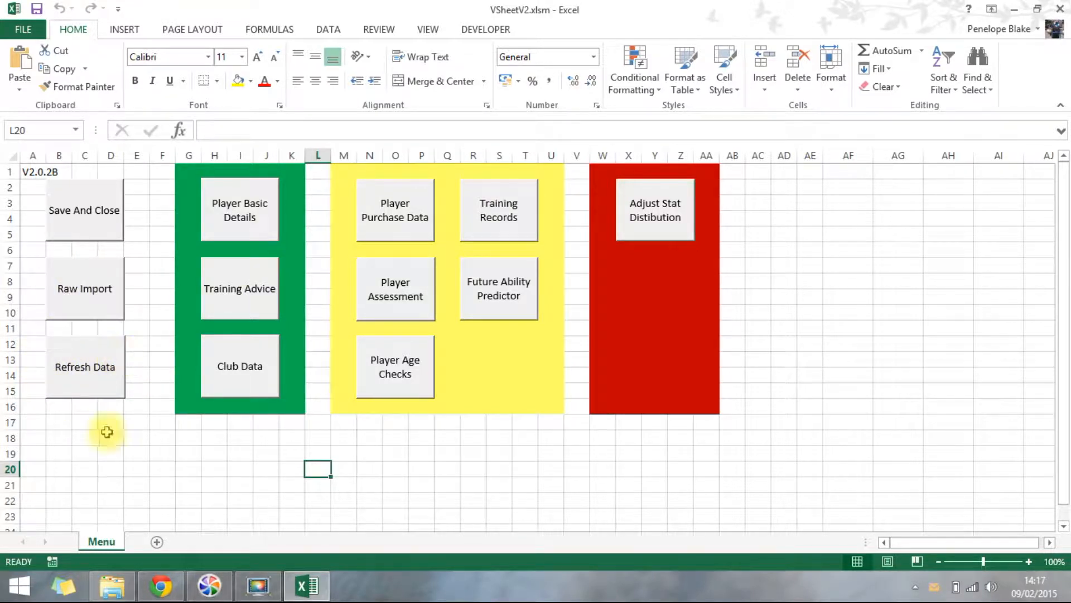
pyautogui.click(113, 585)
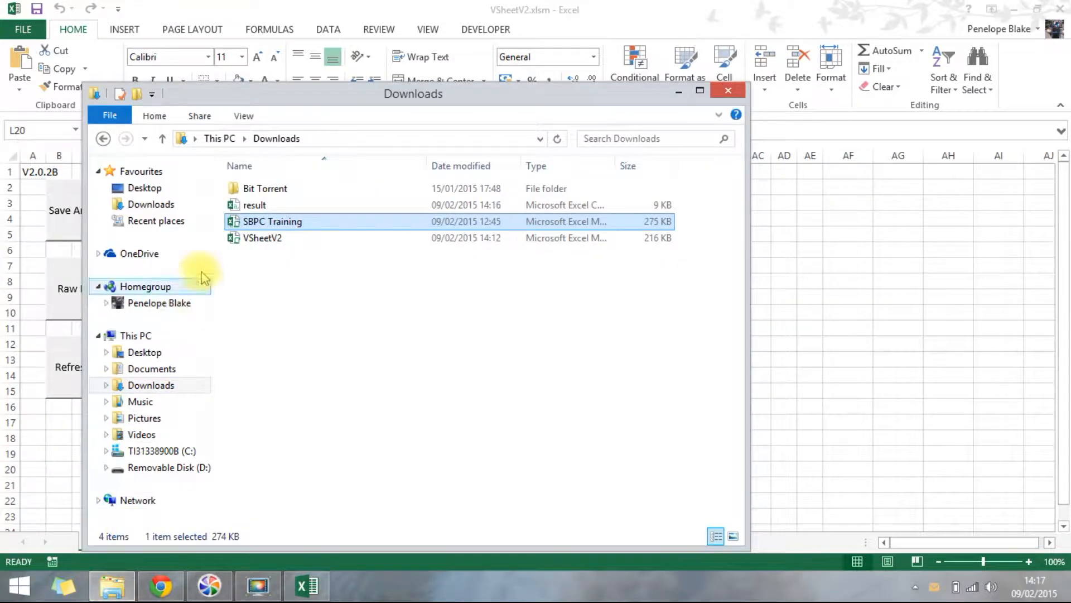
pyautogui.click(255, 206)
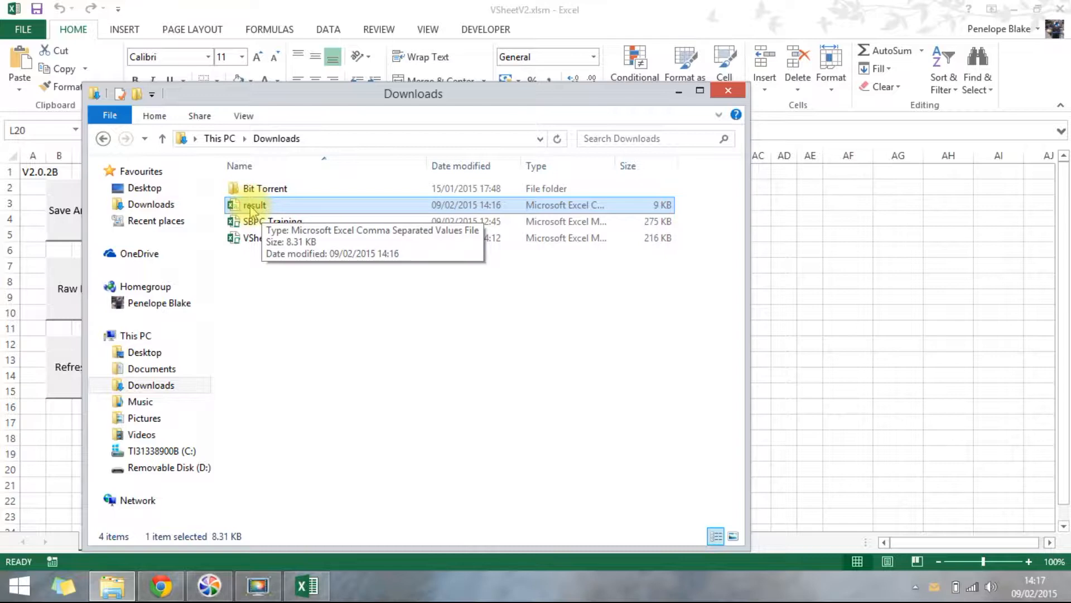
pyautogui.doubleClick(251, 208)
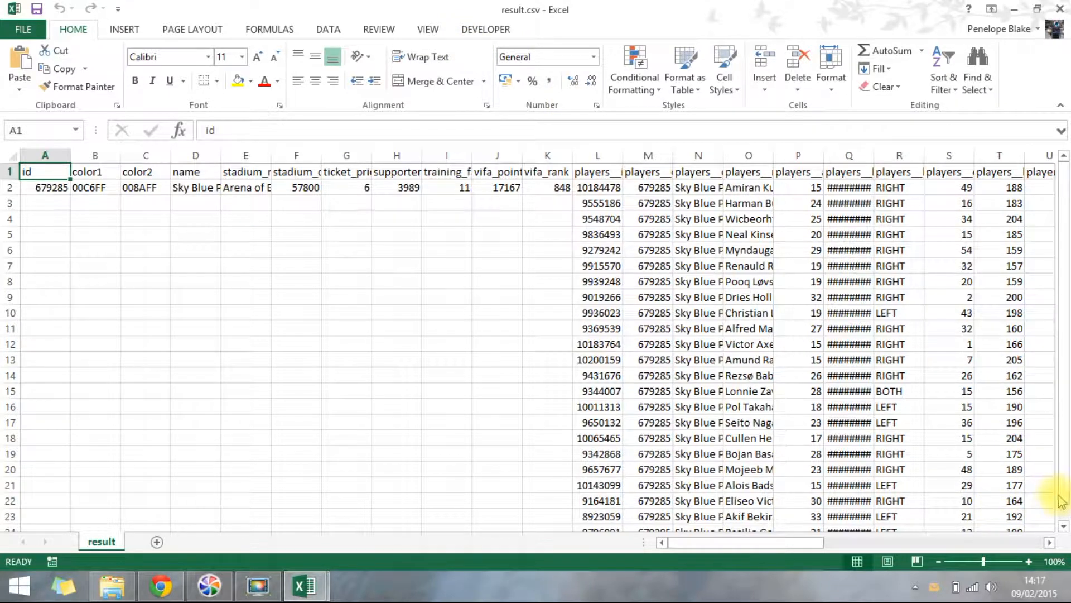
# Examine the club and player data across all columns of the result file, and close the file
pyautogui.click(1021, 542)
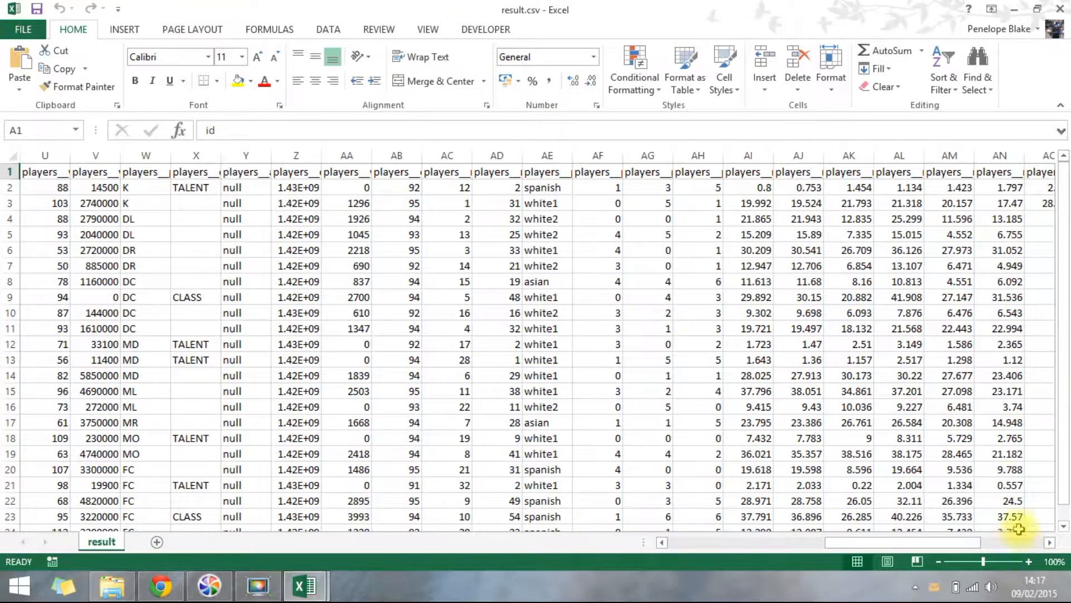
pyautogui.click(1011, 544)
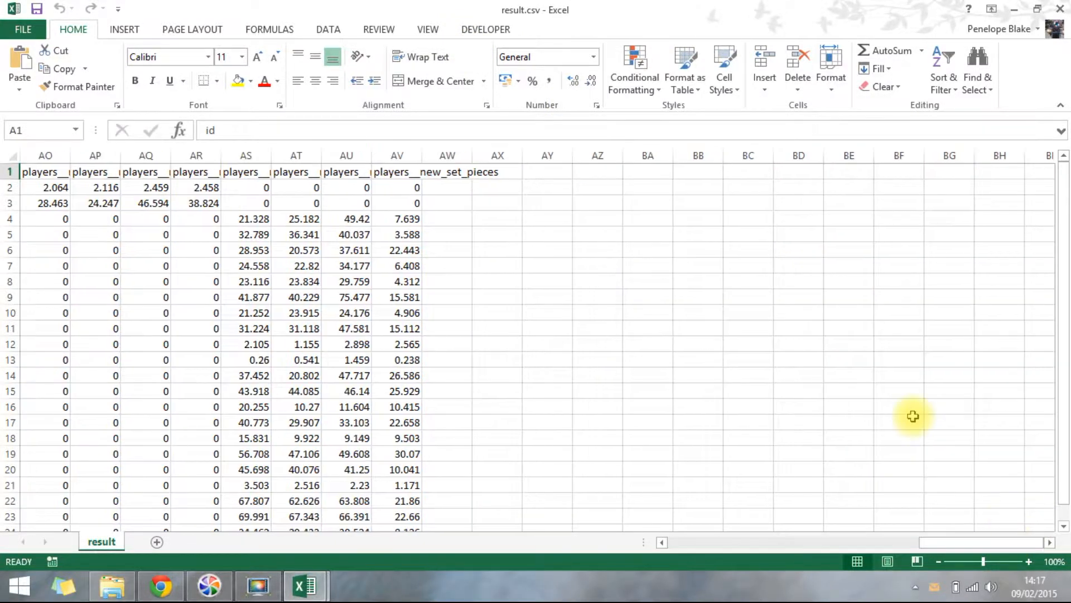
pyautogui.click(685, 544)
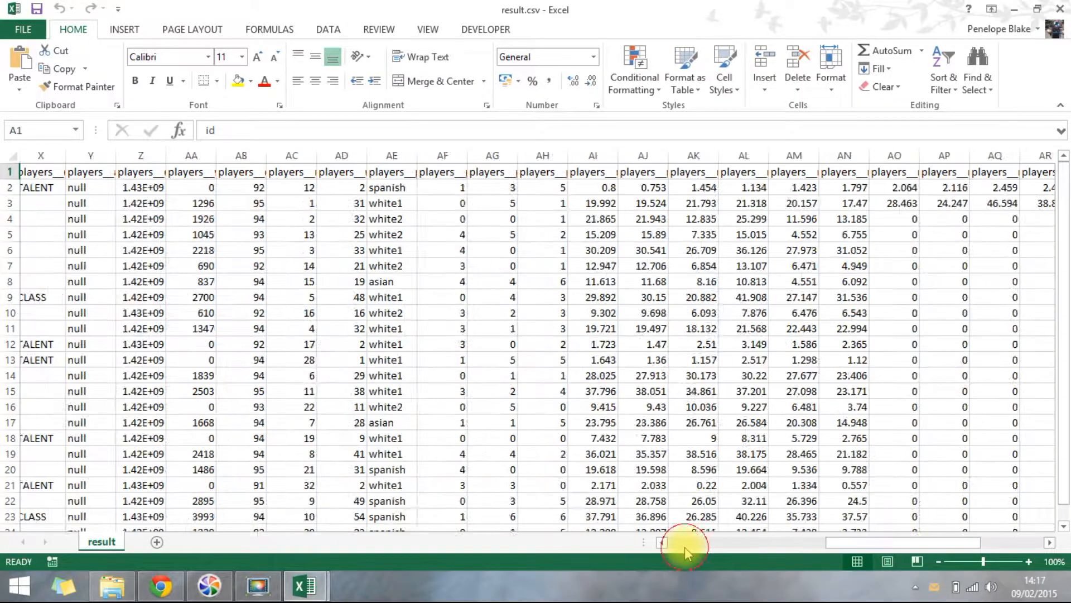
pyautogui.click(685, 546)
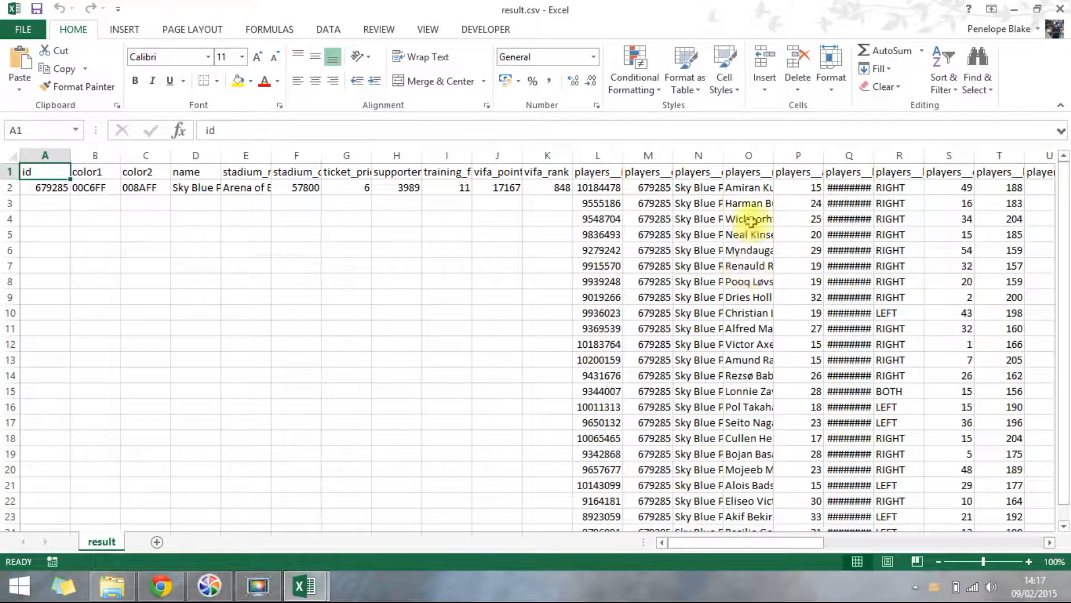
pyautogui.click(1003, 545)
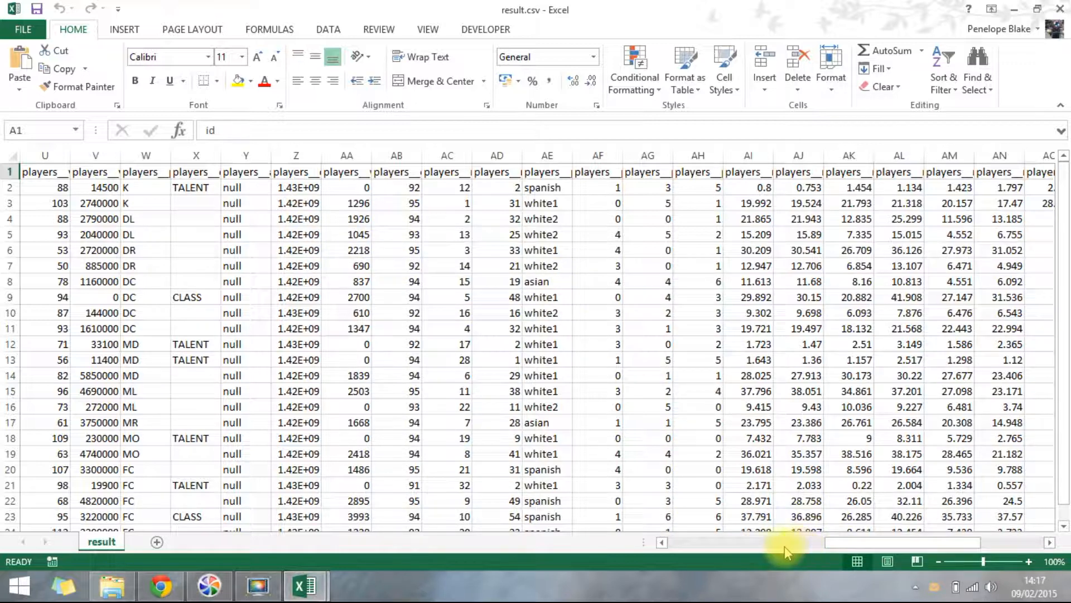
pyautogui.click(685, 544)
pyautogui.click(1060, 12)
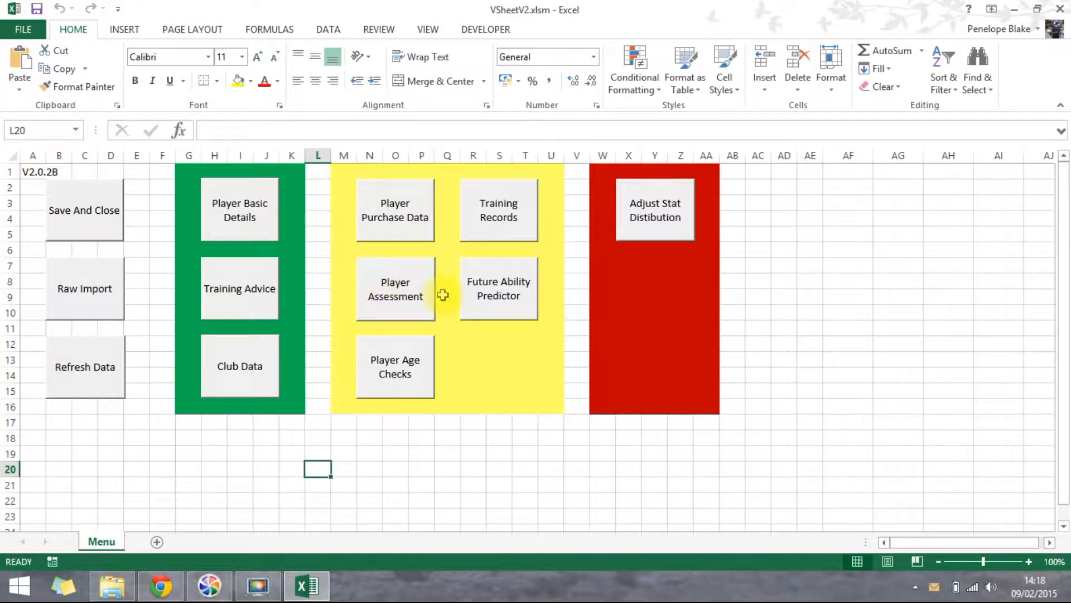
# Check the Player Basic Details sheet in VSheetV2 before any data is refreshed
pyautogui.click(224, 212)
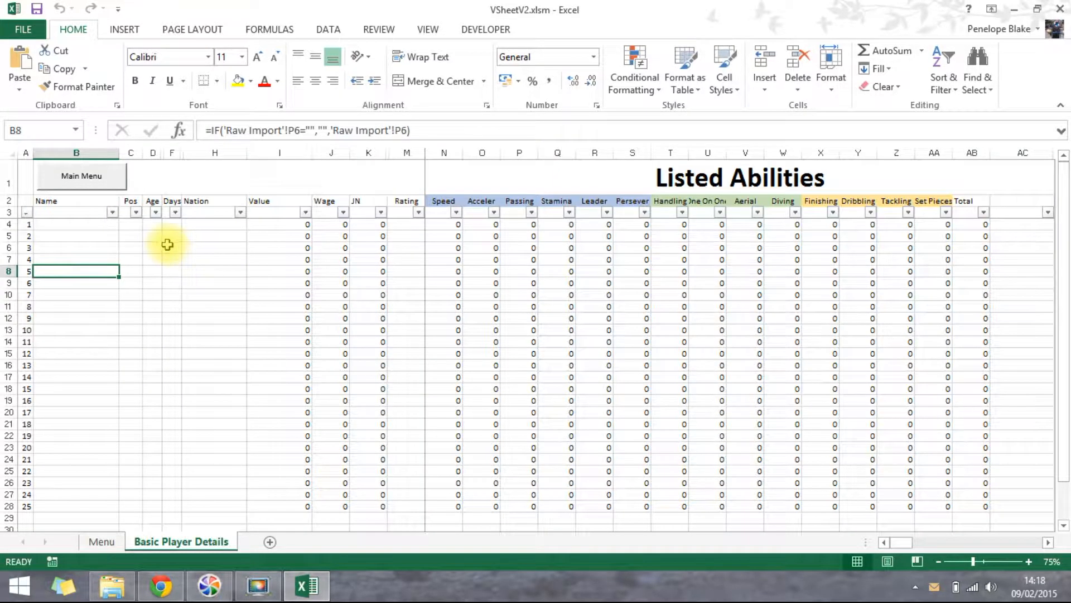
pyautogui.click(86, 179)
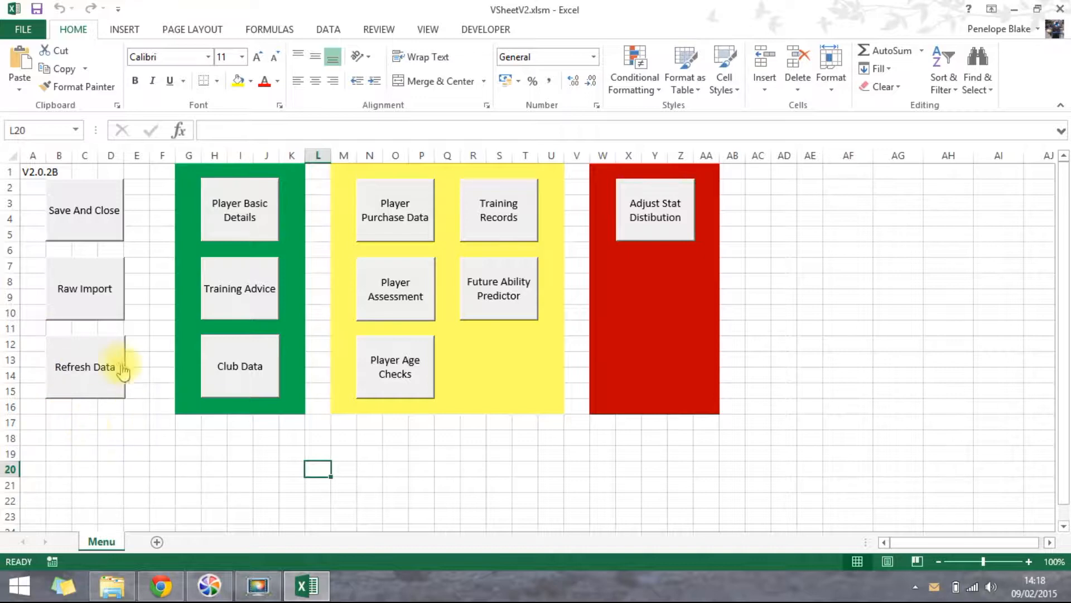
pyautogui.click(232, 219)
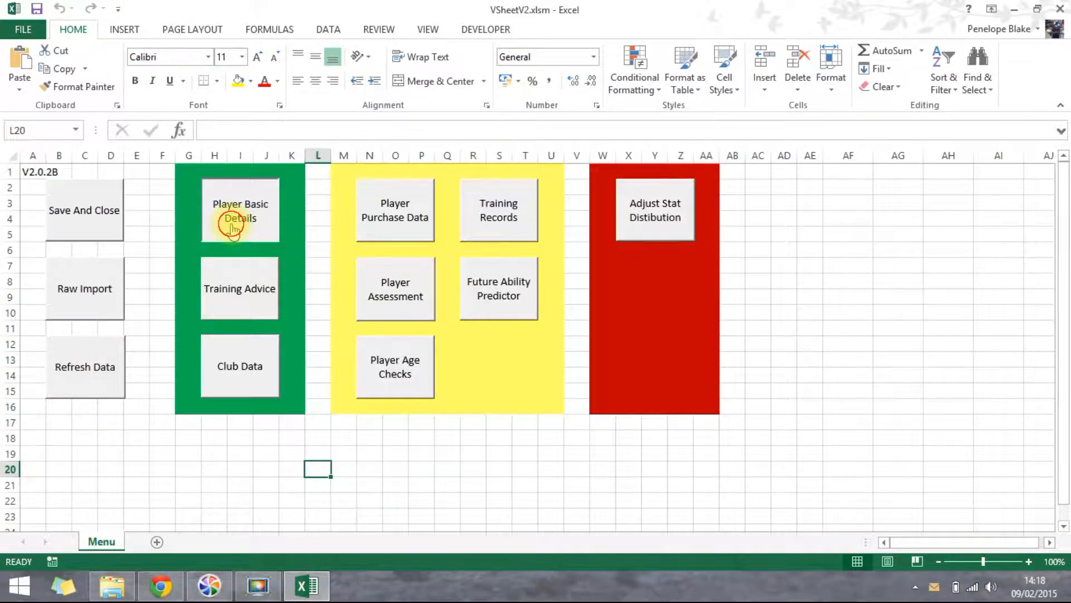
# Return to the main menu, refresh the spreadsheet data, and reopen the Player Basic Details sheet
pyautogui.click(81, 184)
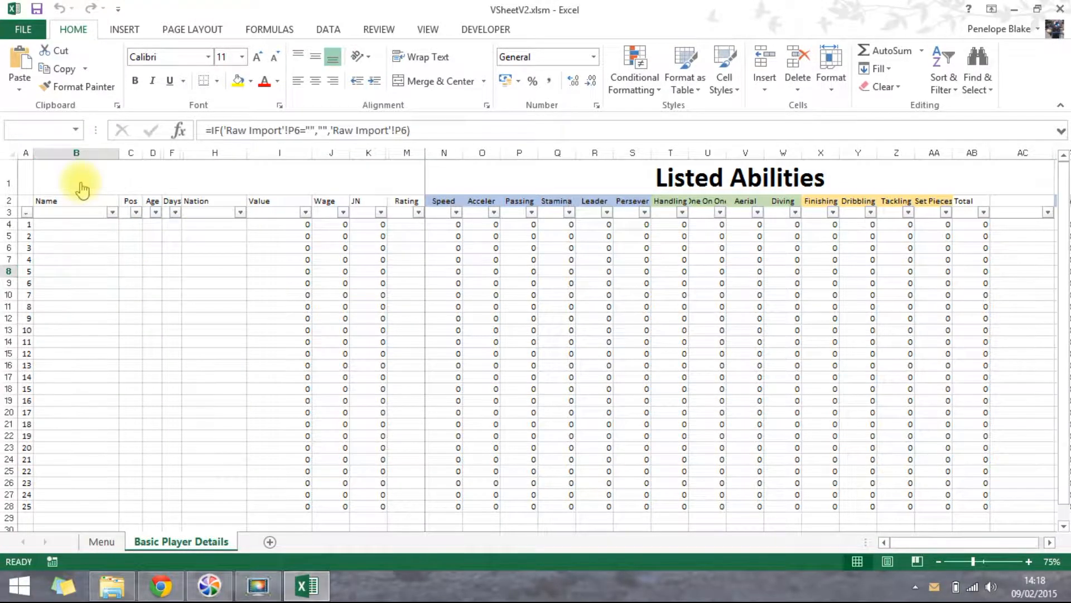
pyautogui.click(86, 364)
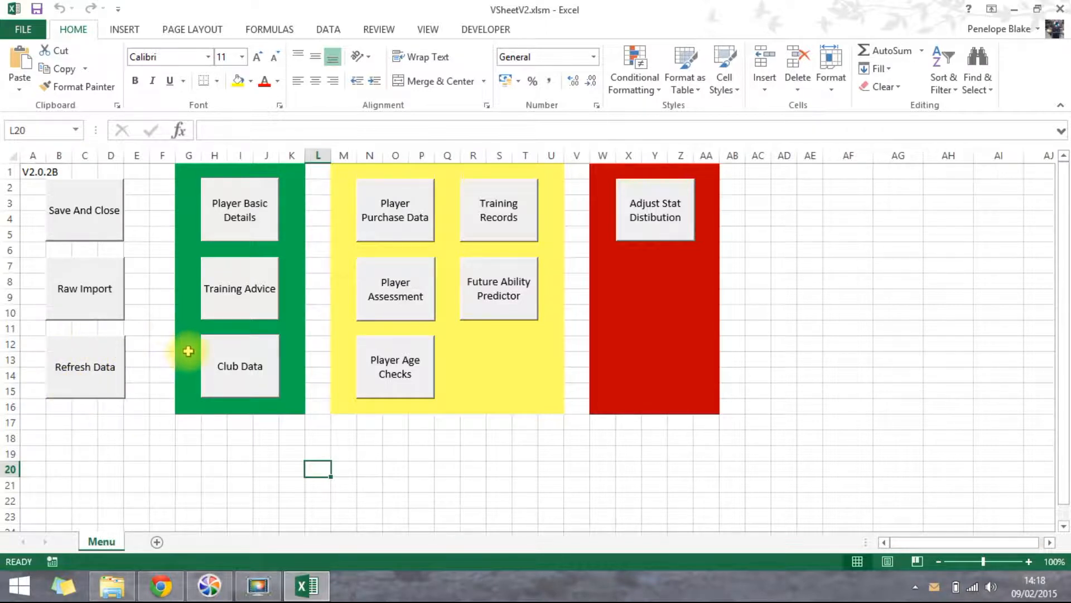
pyautogui.click(232, 203)
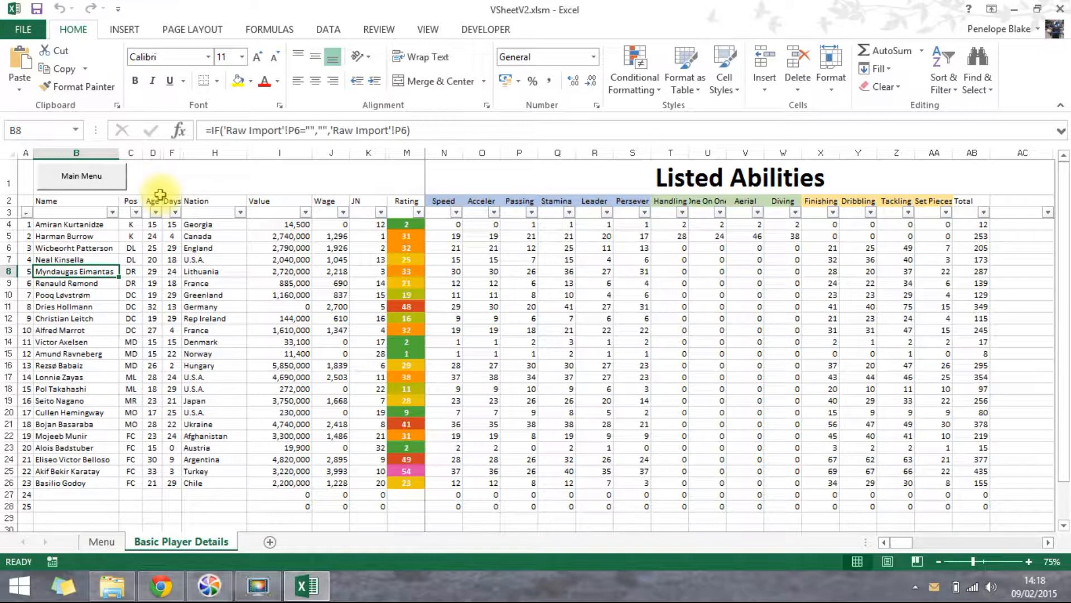
# Review the imported player details, from name, position, age and days through nation, value, wage and JN to rating
pyautogui.moveTo(162, 187); pyautogui.dragTo(179, 505)
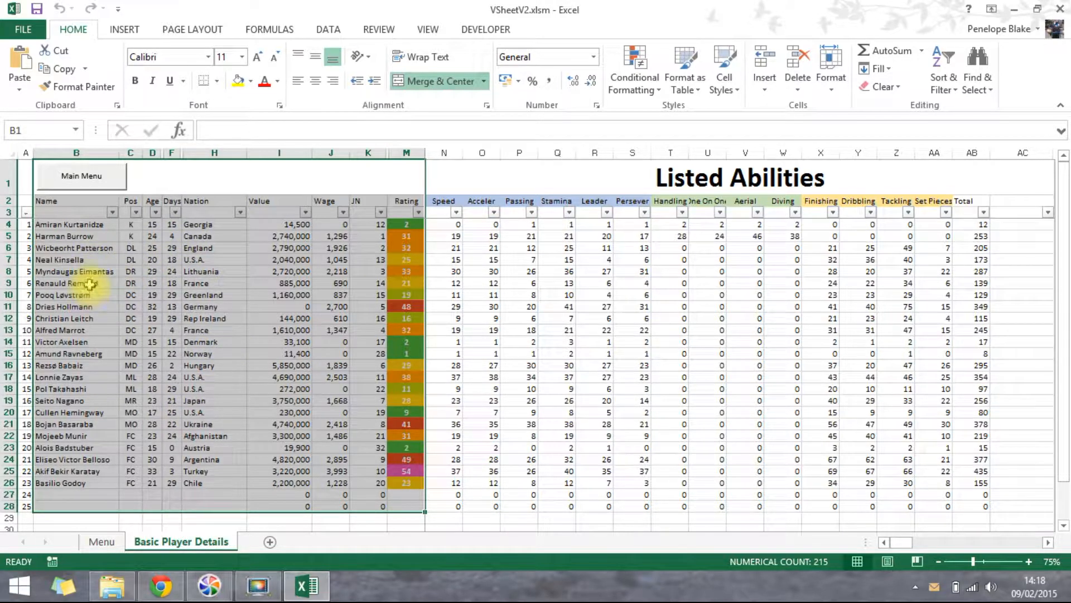
pyautogui.click(81, 258)
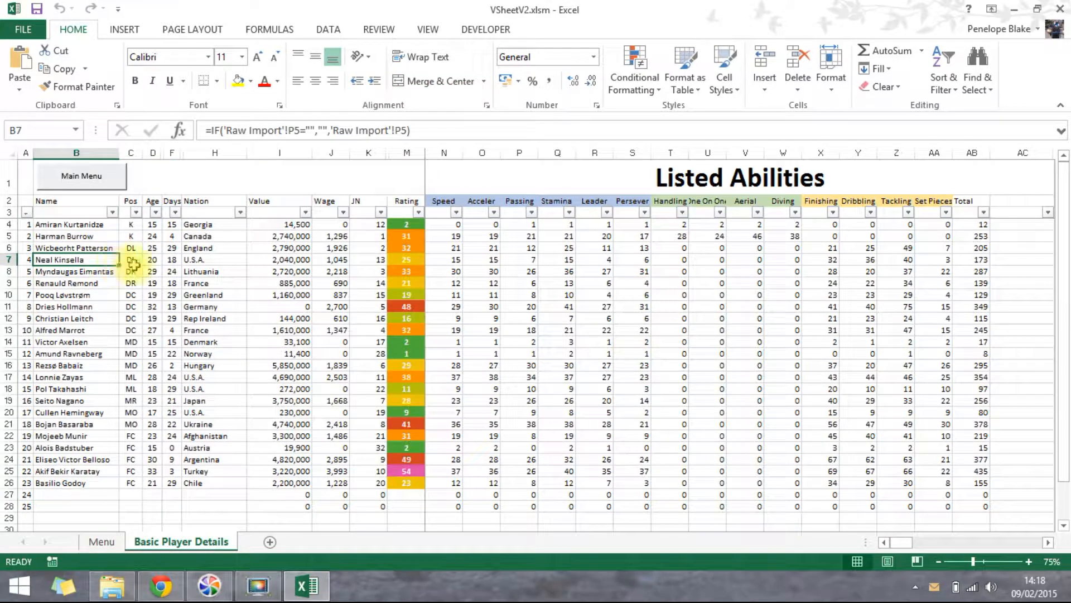
pyautogui.click(135, 262)
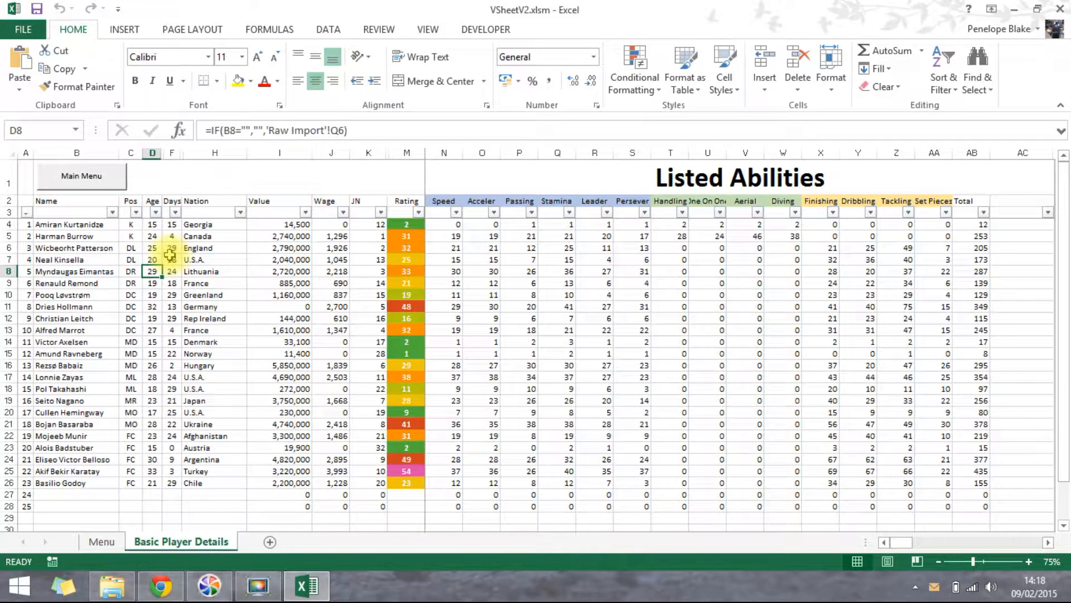
pyautogui.click(172, 259)
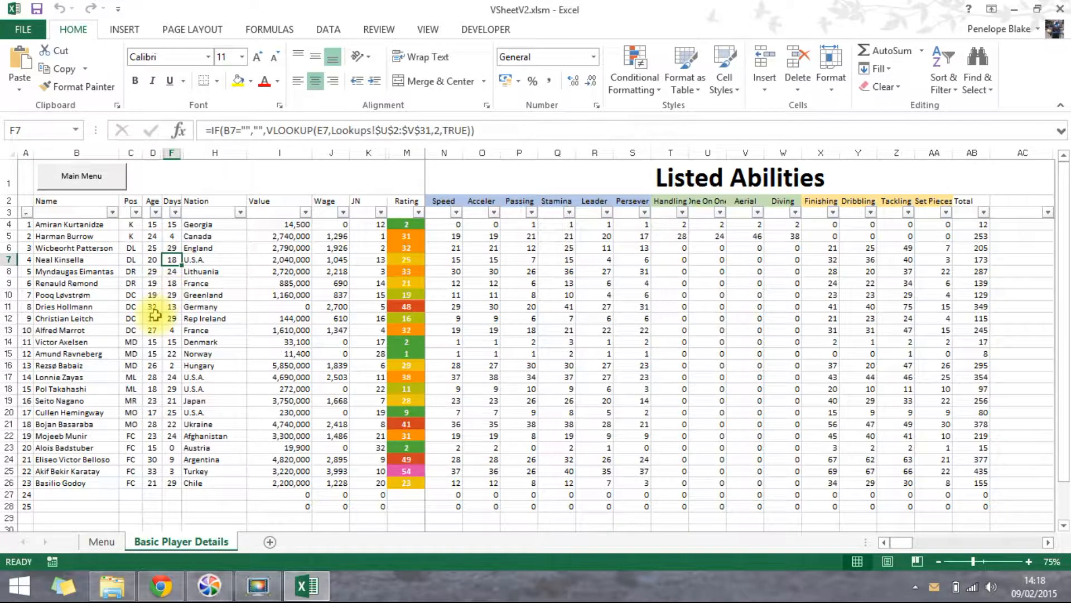
pyautogui.click(202, 270)
pyautogui.click(273, 271)
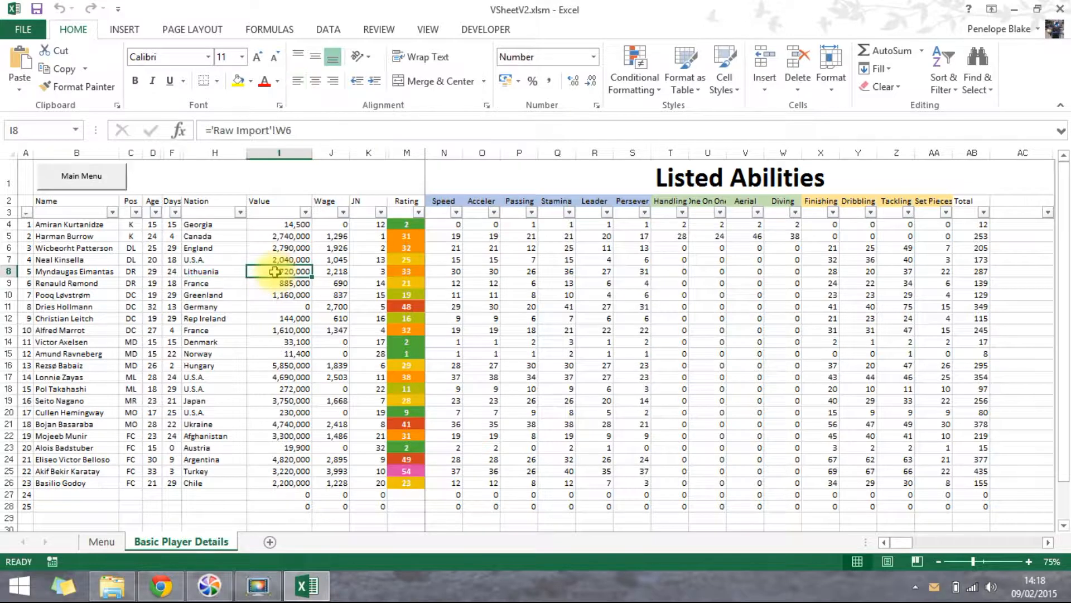
pyautogui.click(333, 236)
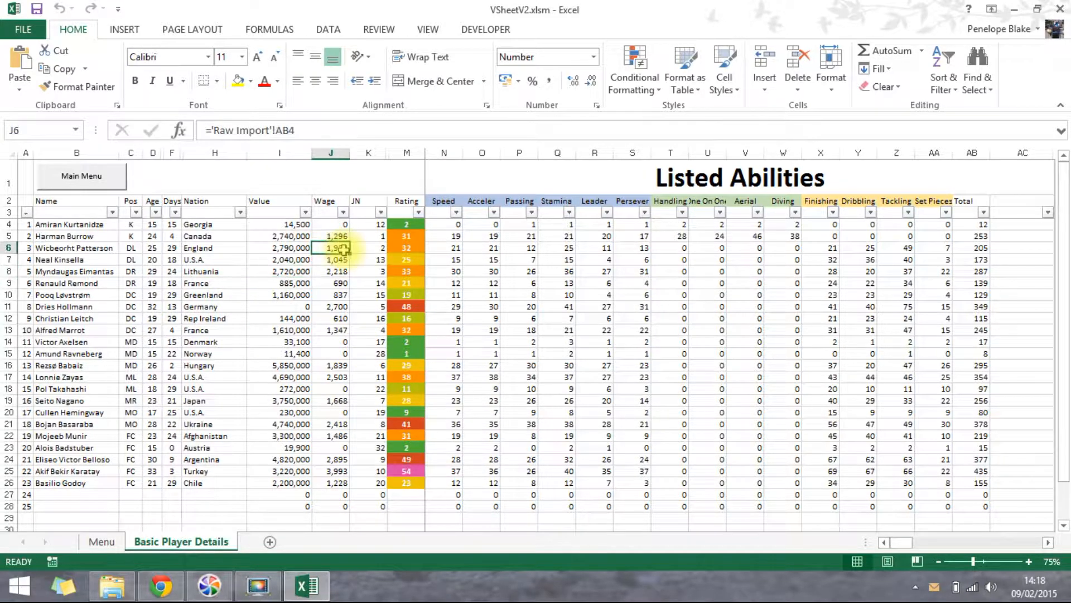
pyautogui.click(371, 236)
pyautogui.click(408, 247)
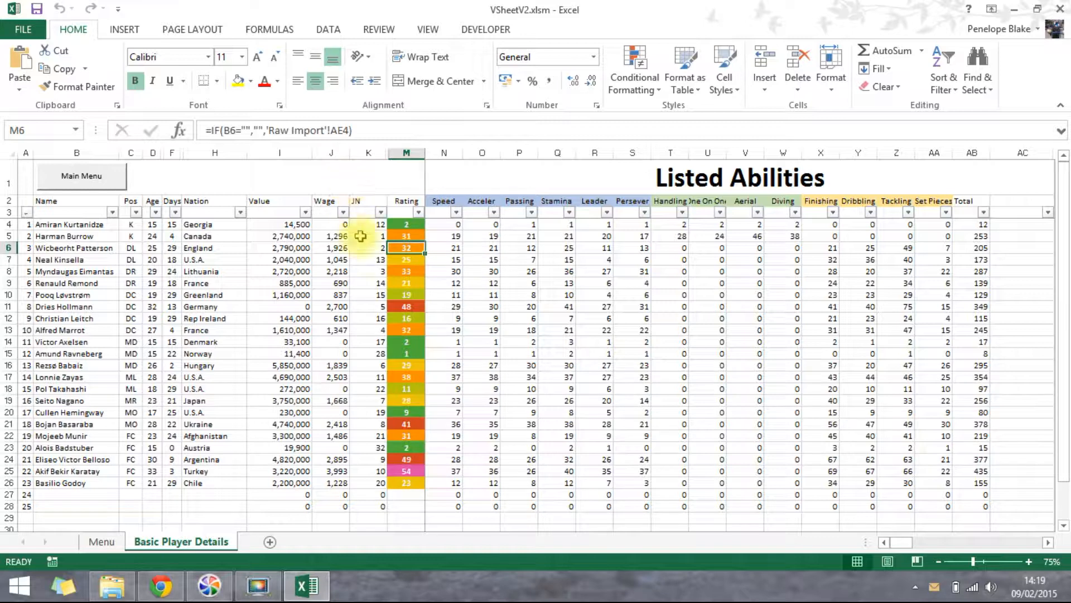
# Select the whole Listed Abilities block beside the player details to review its columns
pyautogui.click(391, 170)
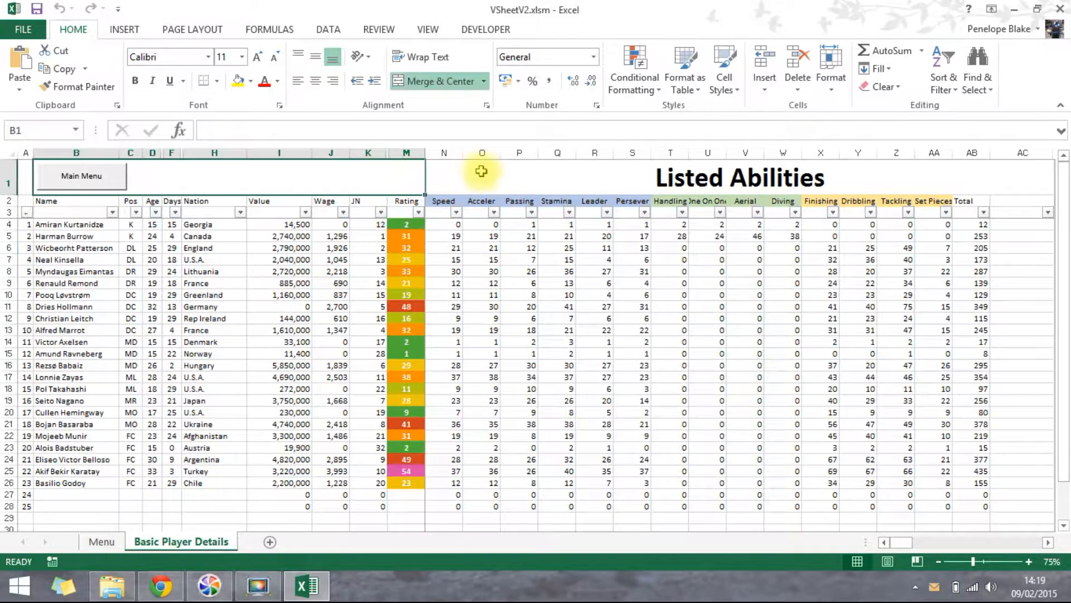
pyautogui.click(488, 173)
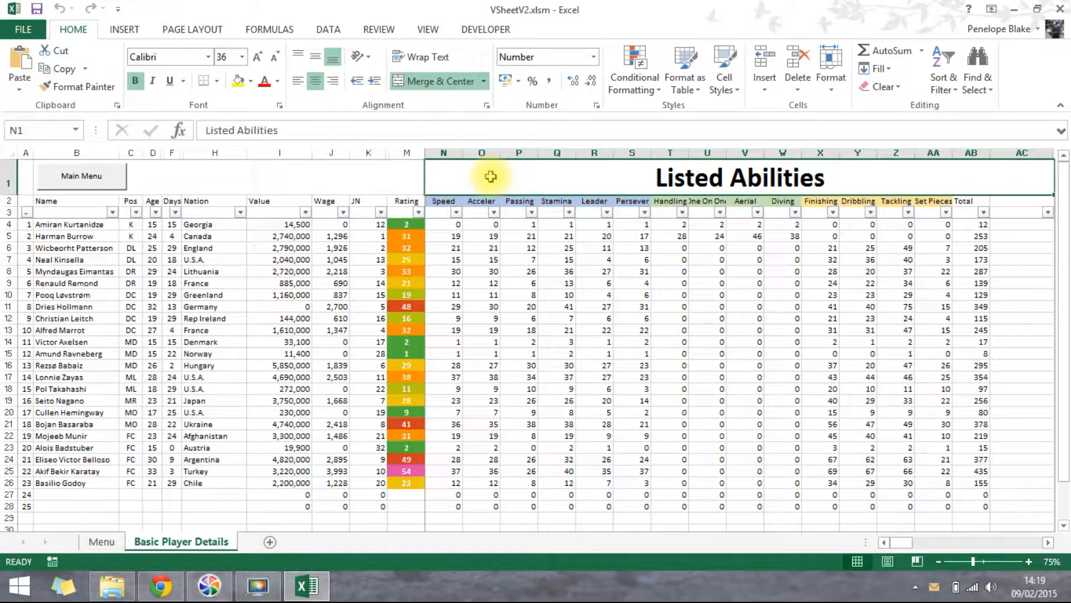
pyautogui.moveTo(490, 176); pyautogui.dragTo(502, 507)
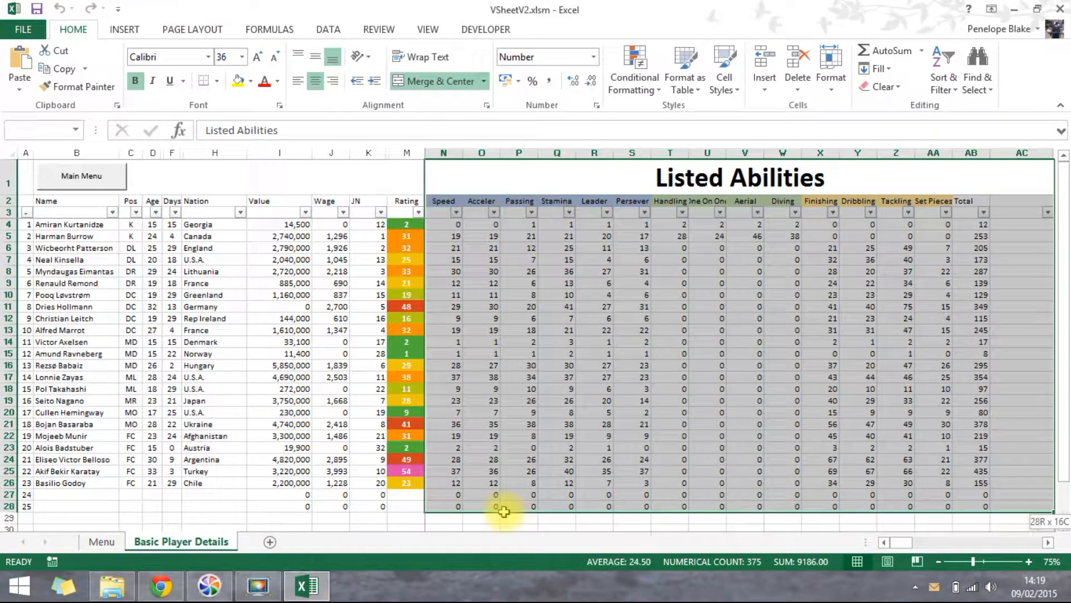
# Switch to Chrome, open the club's Players page on Virtual Manager, close the downloads bar, and turn on Show abilities
pyautogui.click(159, 586)
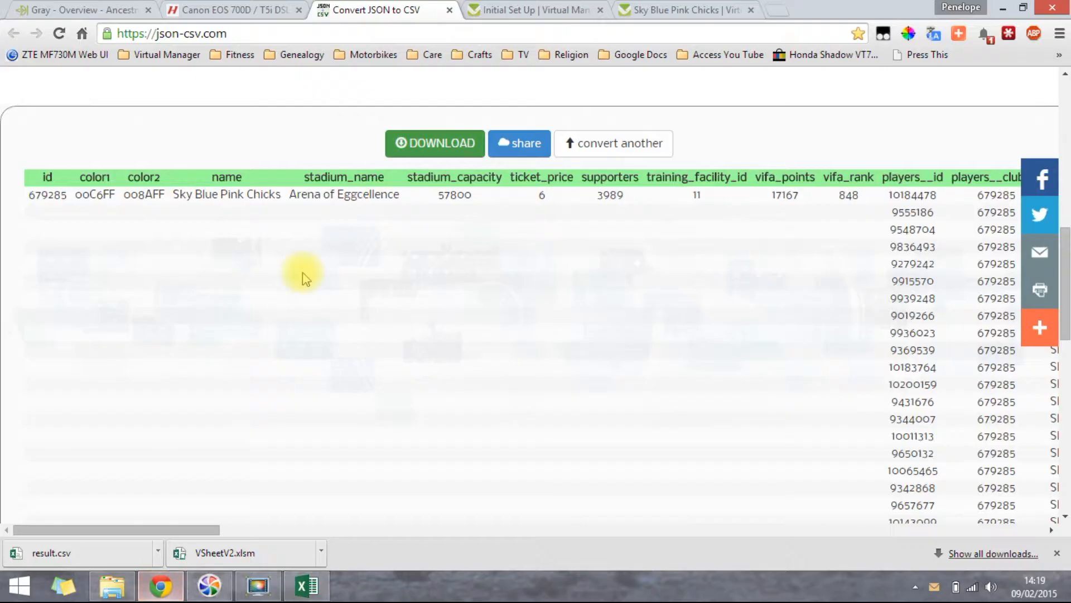
pyautogui.click(677, 10)
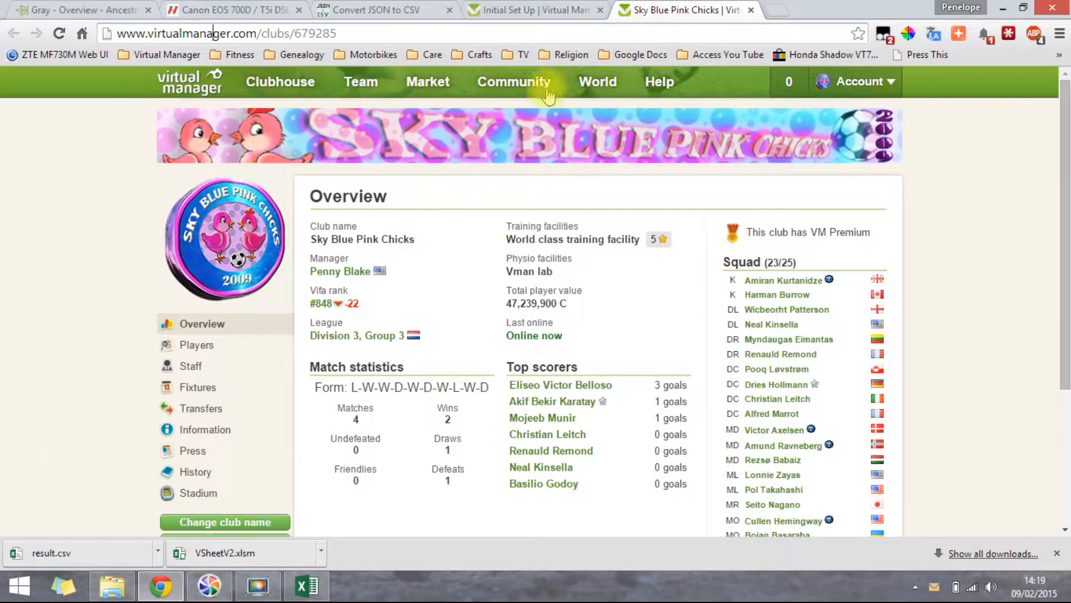
pyautogui.click(197, 351)
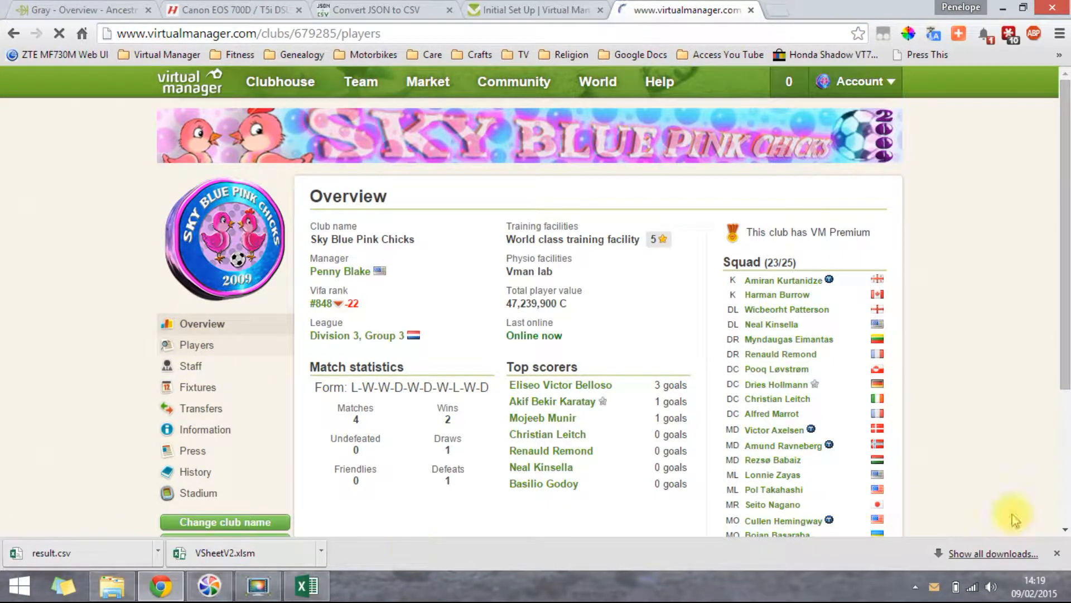
pyautogui.click(1056, 552)
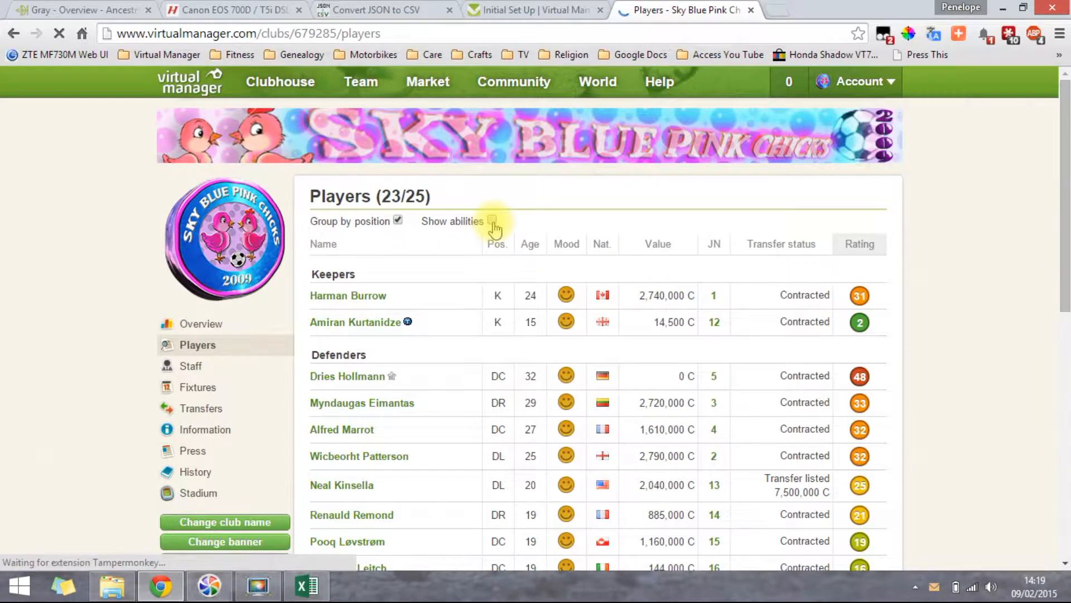
# Compare the first keeper's acceleration value in the Excel Listed Abilities block with the Players page in Chrome
pyautogui.click(307, 587)
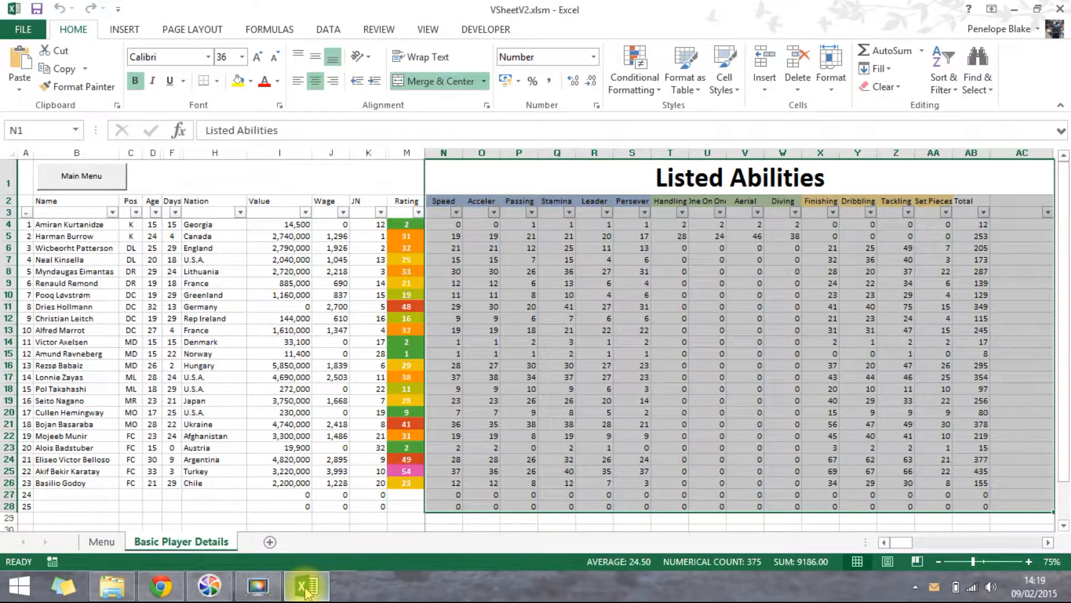
pyautogui.click(71, 225)
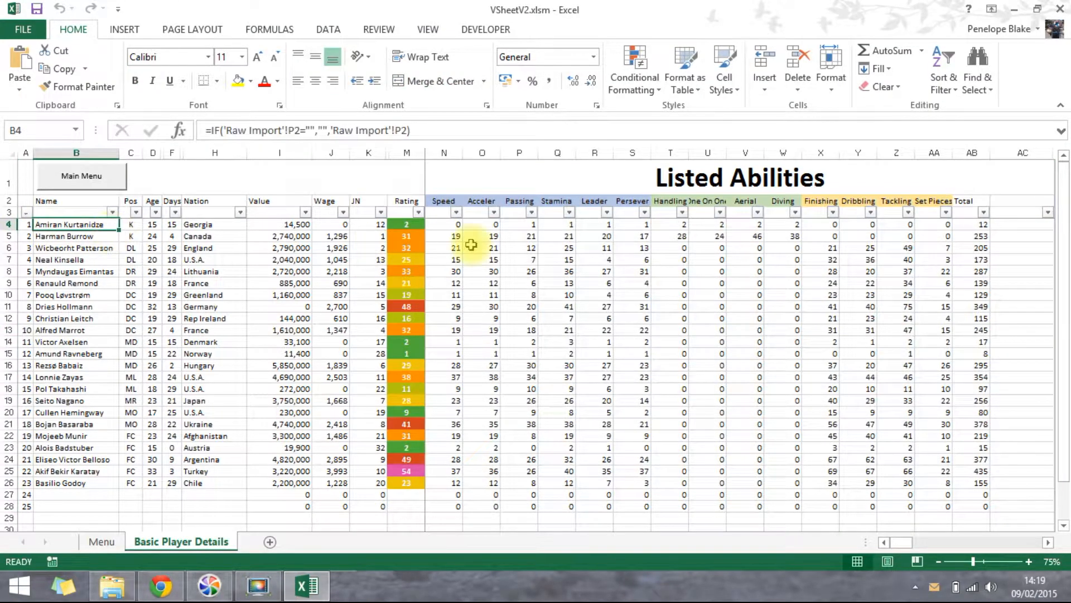
pyautogui.click(478, 224)
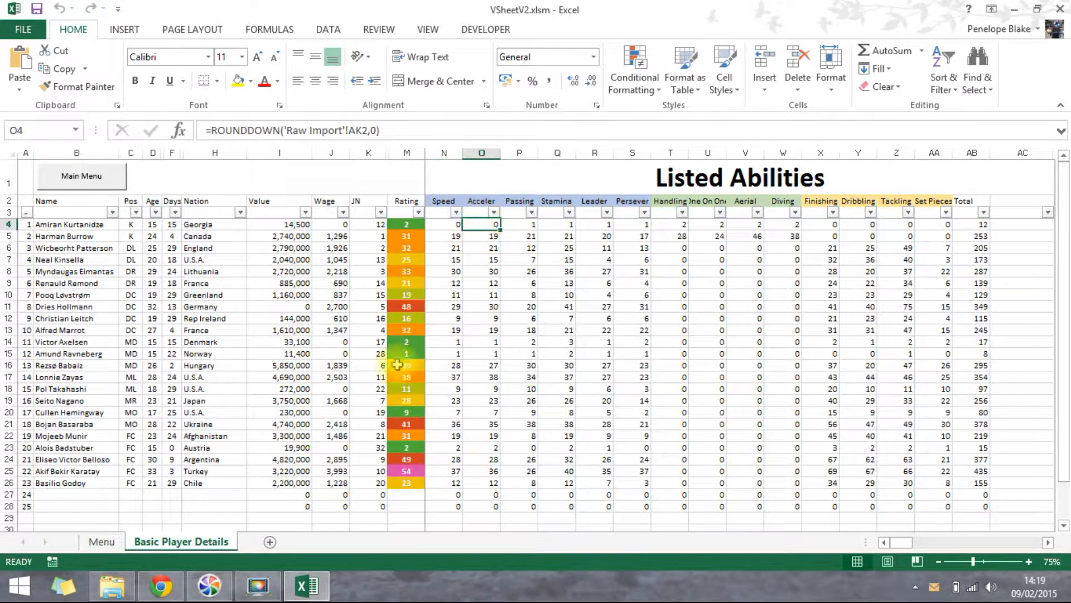
pyautogui.click(160, 586)
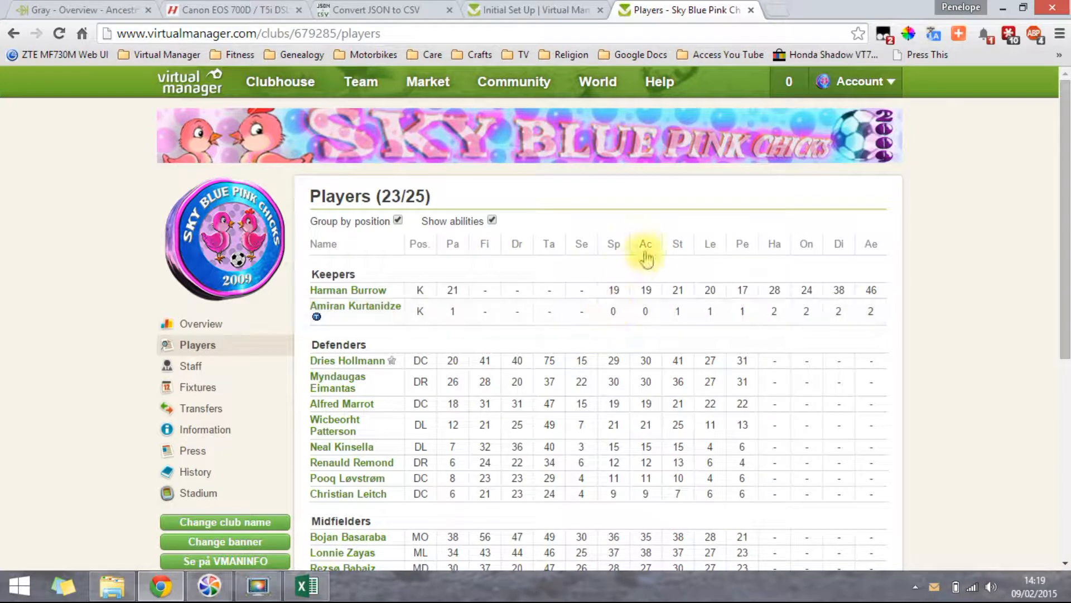
# Check the second keeper's speed and acceleration on the Players page and open that keeper's profile
pyautogui.moveTo(647, 308); pyautogui.dragTo(606, 308)
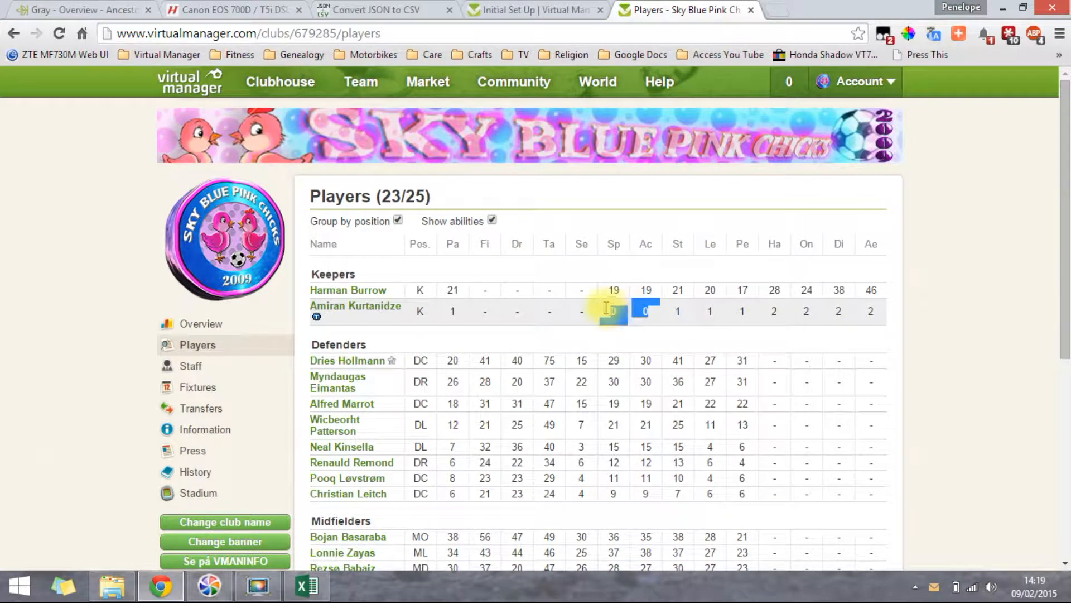
pyautogui.click(606, 309)
pyautogui.click(359, 312)
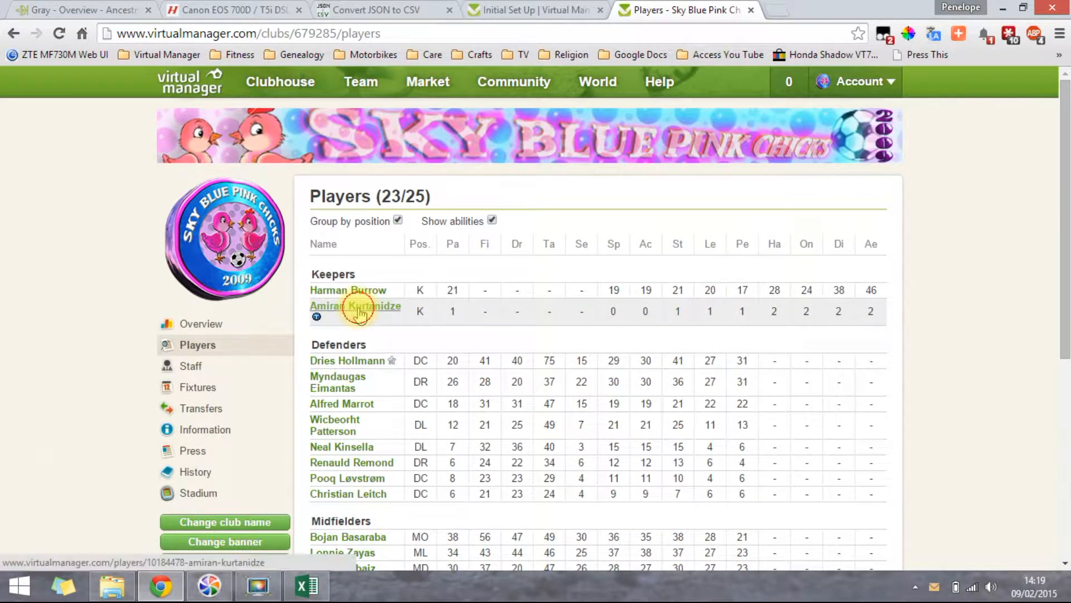
# Switch to Excel and review the Listed Abilities block from speed through perseverance to the first keeper's total
pyautogui.click(307, 585)
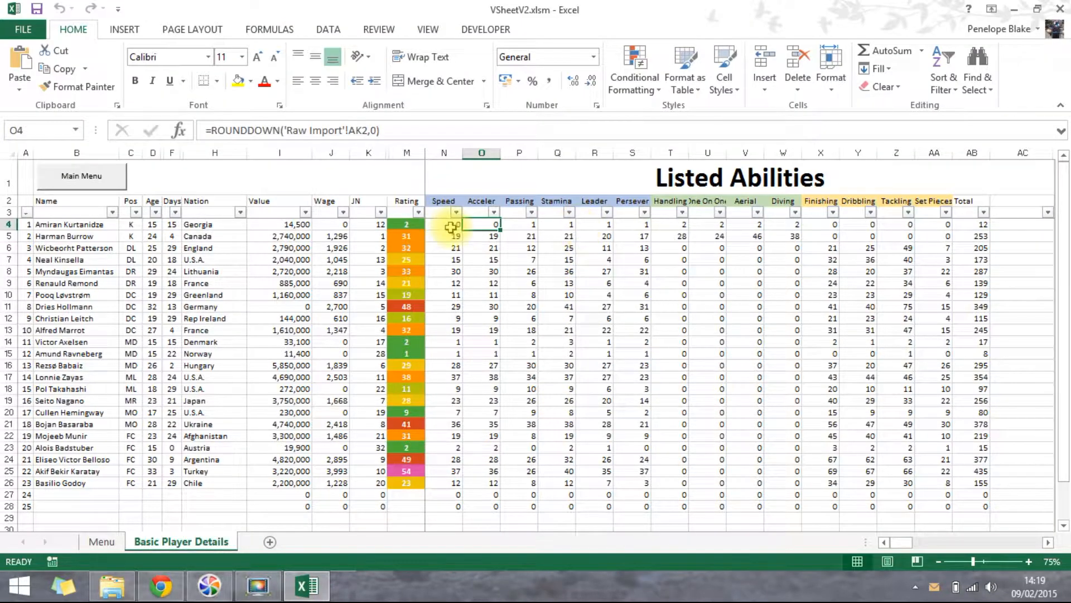
pyautogui.moveTo(452, 225); pyautogui.dragTo(656, 269)
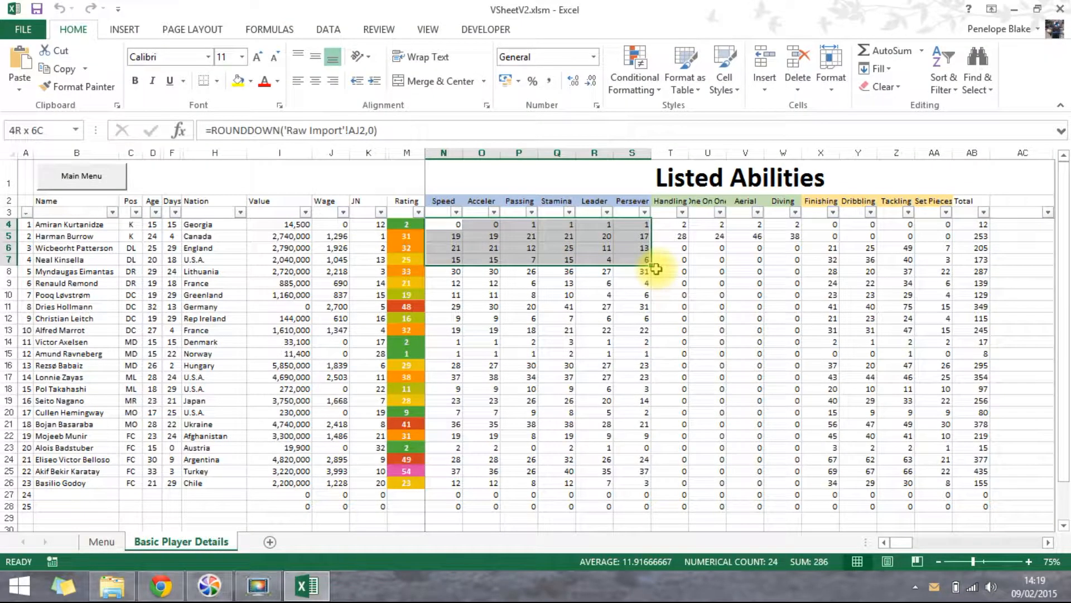
pyautogui.click(961, 224)
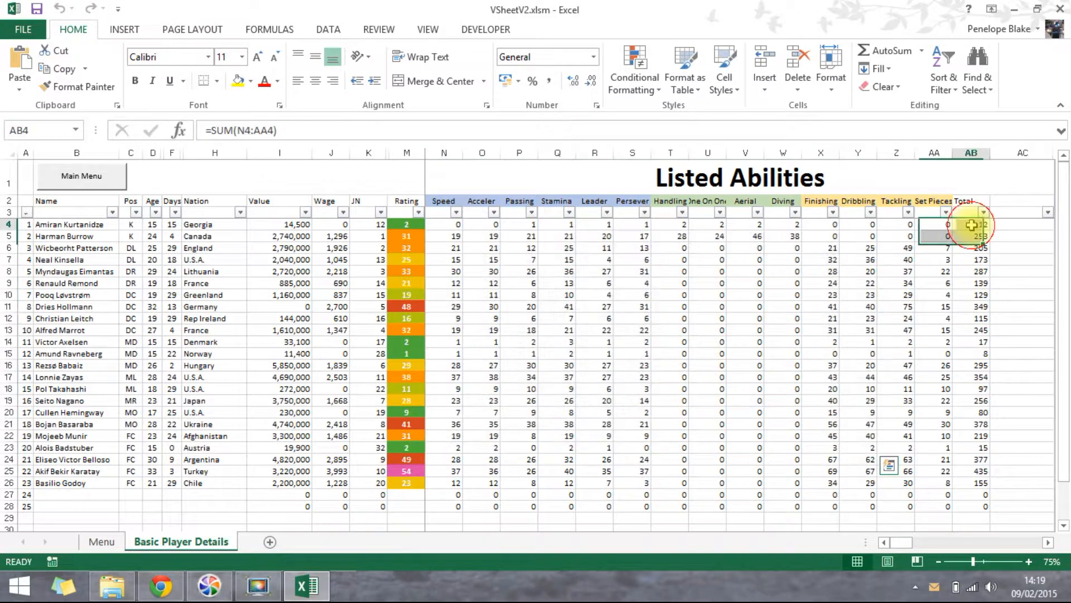
# Go to the Actual Abilities block and compare the first keeper's speed with the speed progress on the Chrome profile
pyautogui.click(895, 176)
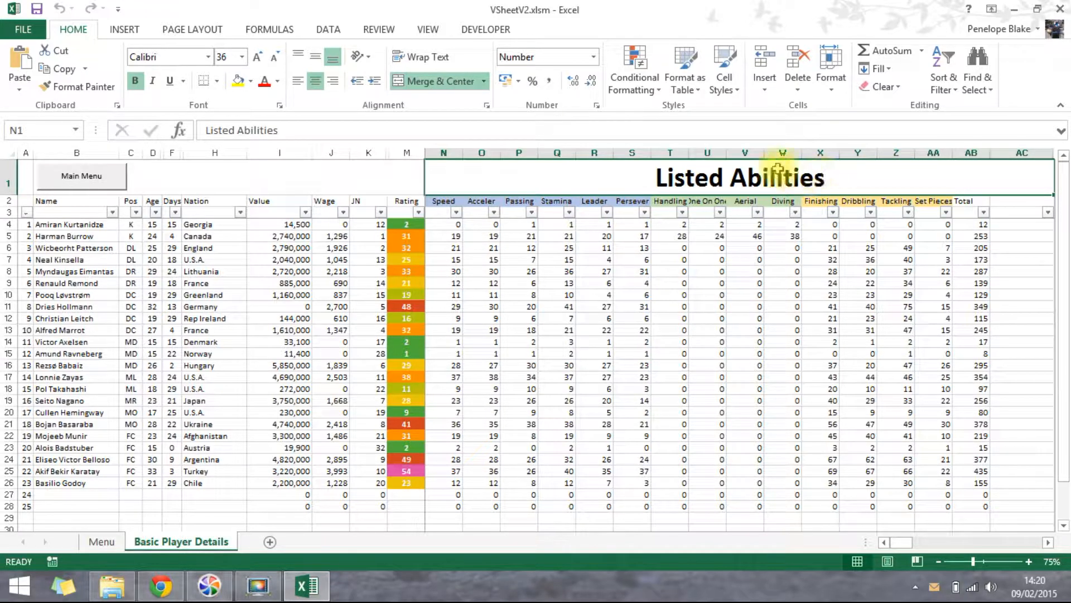
pyautogui.press('Right')
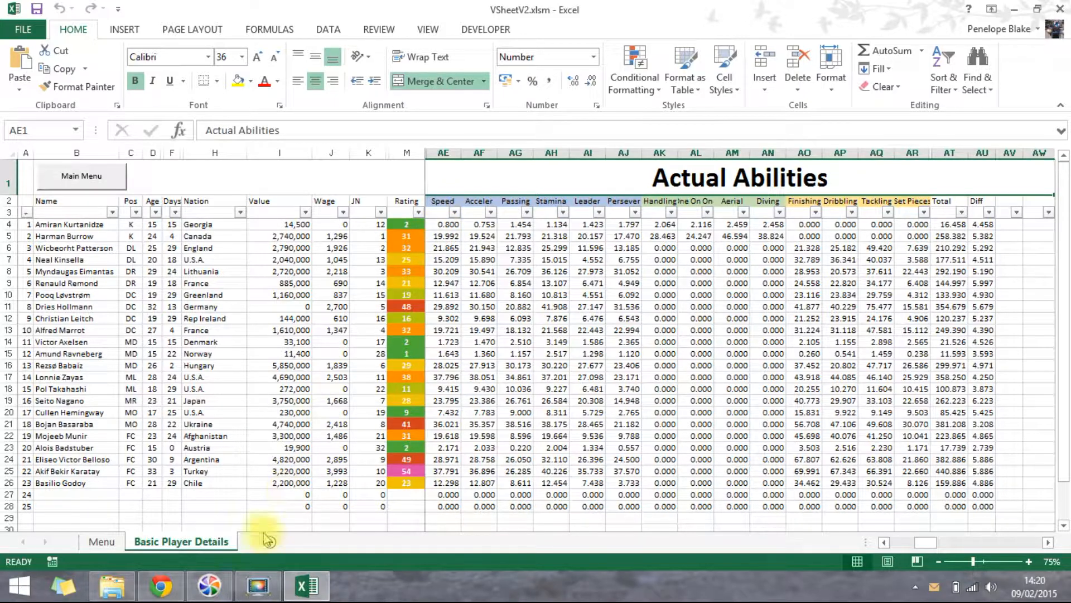
pyautogui.click(448, 224)
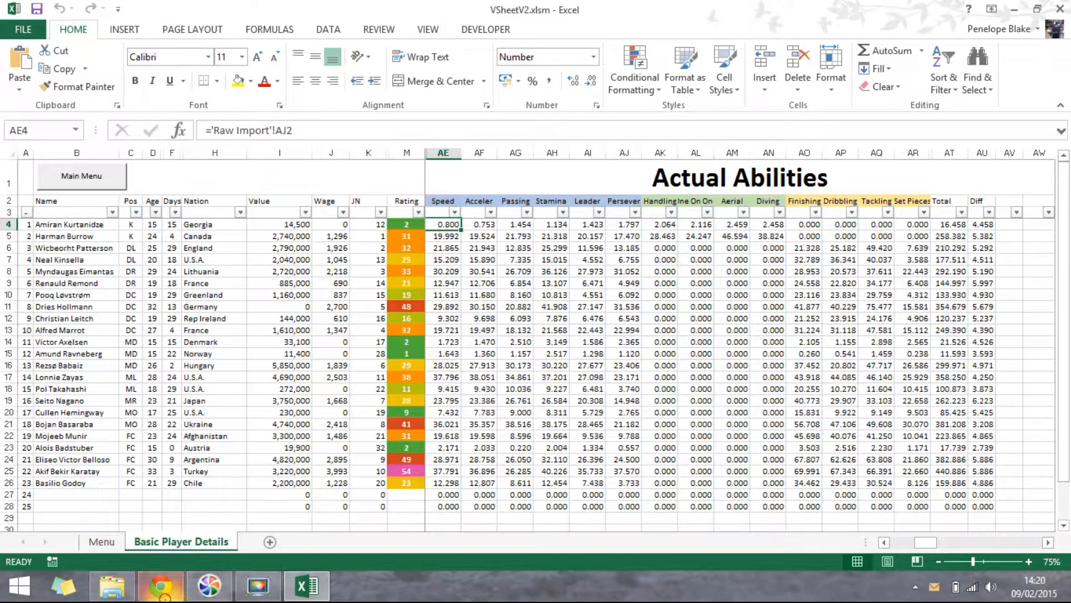
pyautogui.click(161, 587)
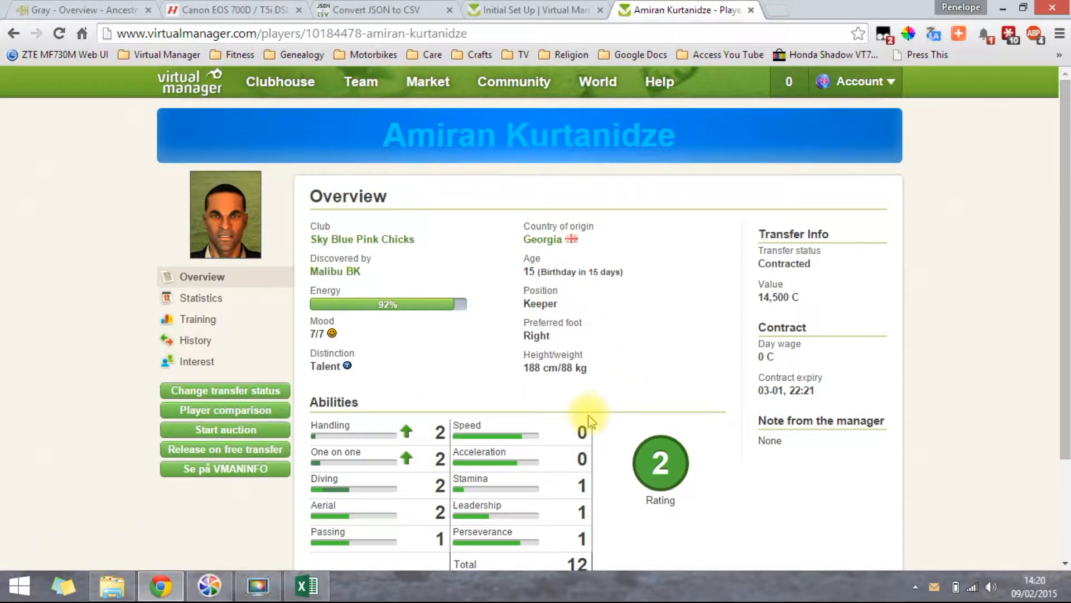
pyautogui.moveTo(501, 439)
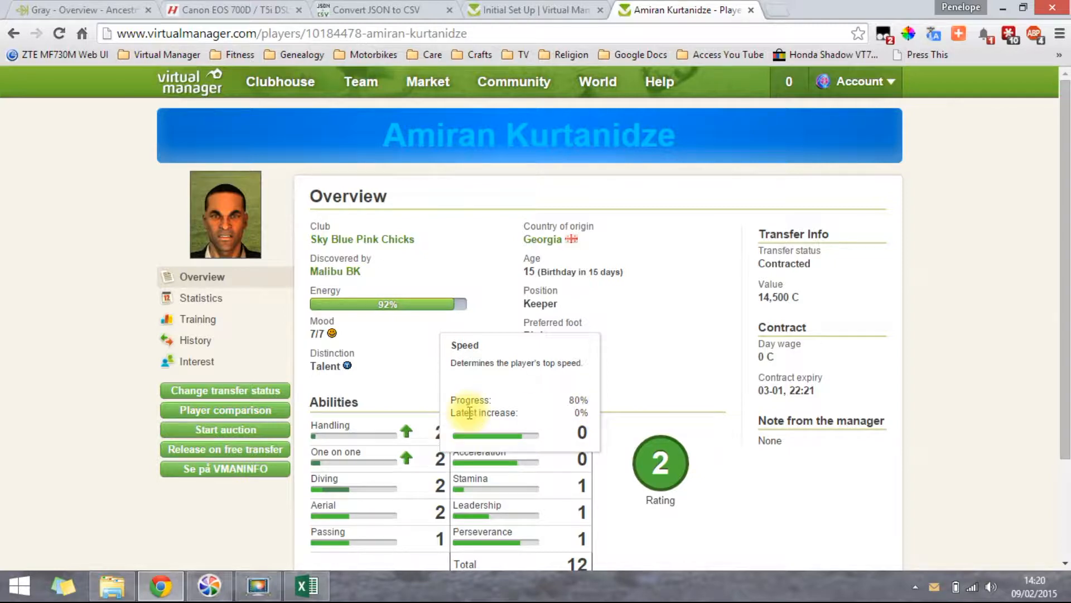
pyautogui.click(307, 584)
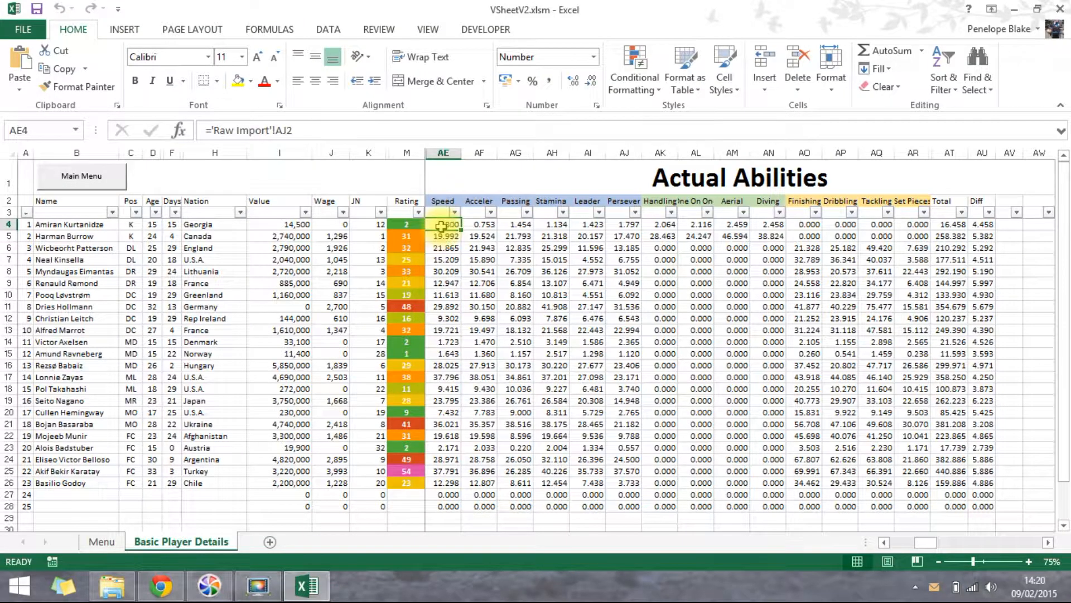
# Compare the first keeper's acceleration in Actual Abilities with the acceleration progress on the Chrome profile
pyautogui.click(485, 226)
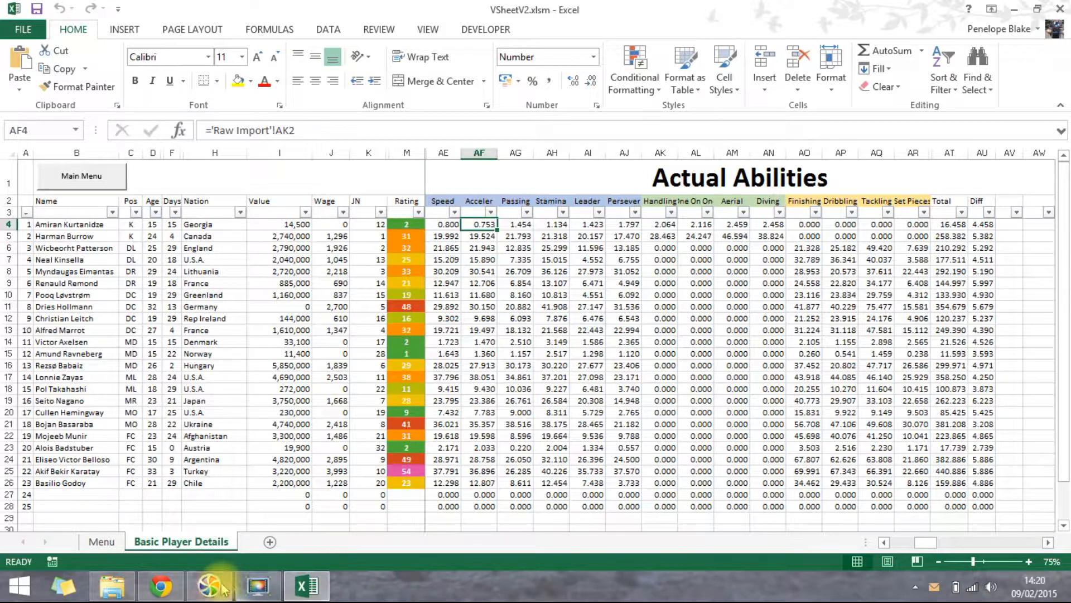
pyautogui.click(162, 586)
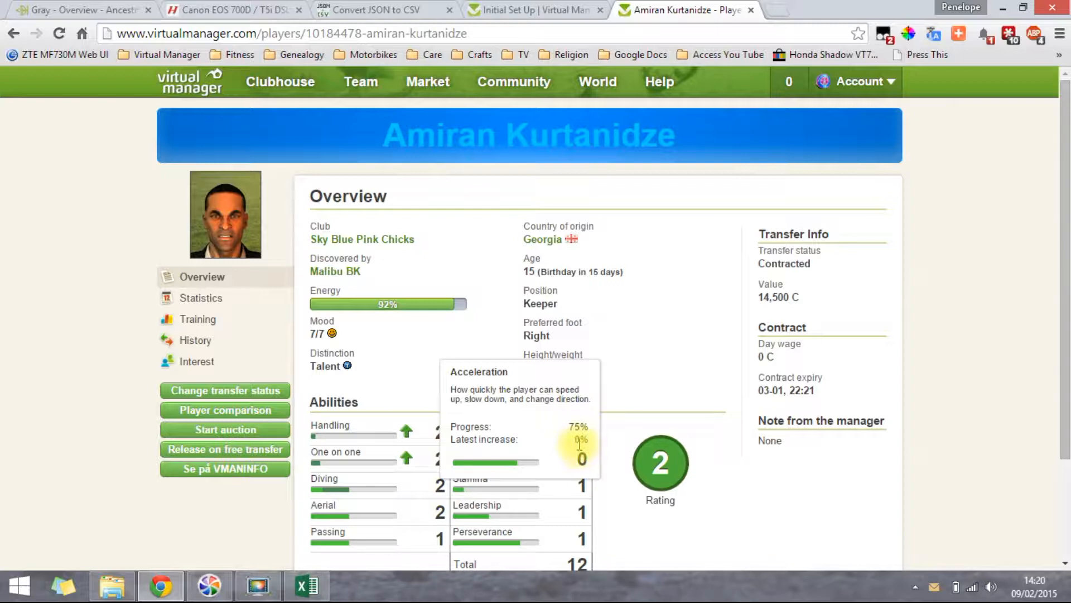
pyautogui.click(306, 586)
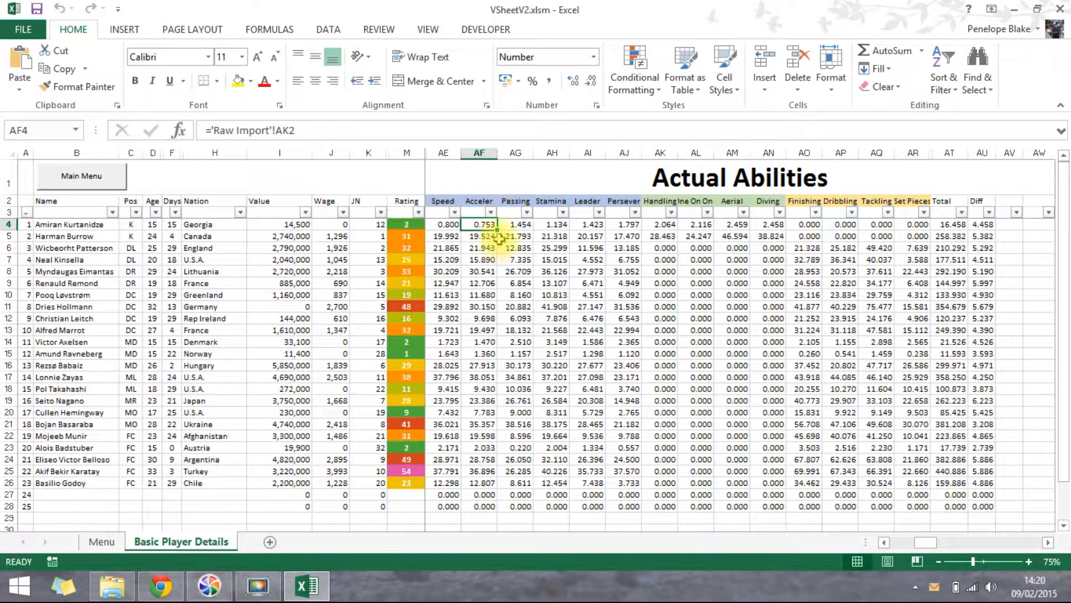
# Examine the first keeper's Total and Diff cells in the Actual Abilities block
pyautogui.click(541, 181)
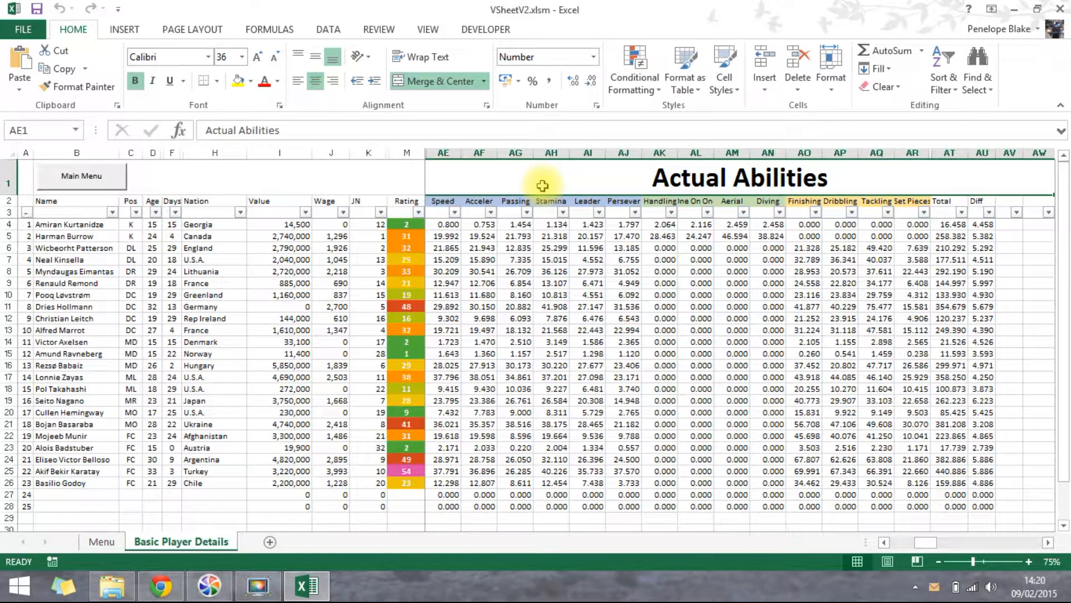
pyautogui.click(949, 223)
pyautogui.click(990, 226)
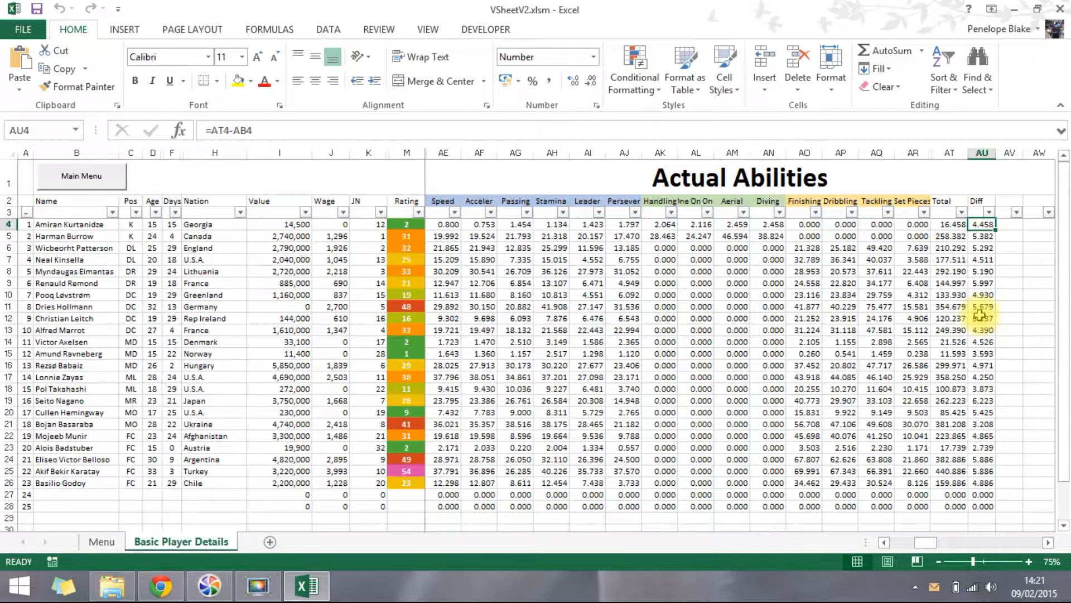
# Review the Ideal Abilities block and the first keeper's speed and acceleration cells in the Difference block
pyautogui.click(891, 175)
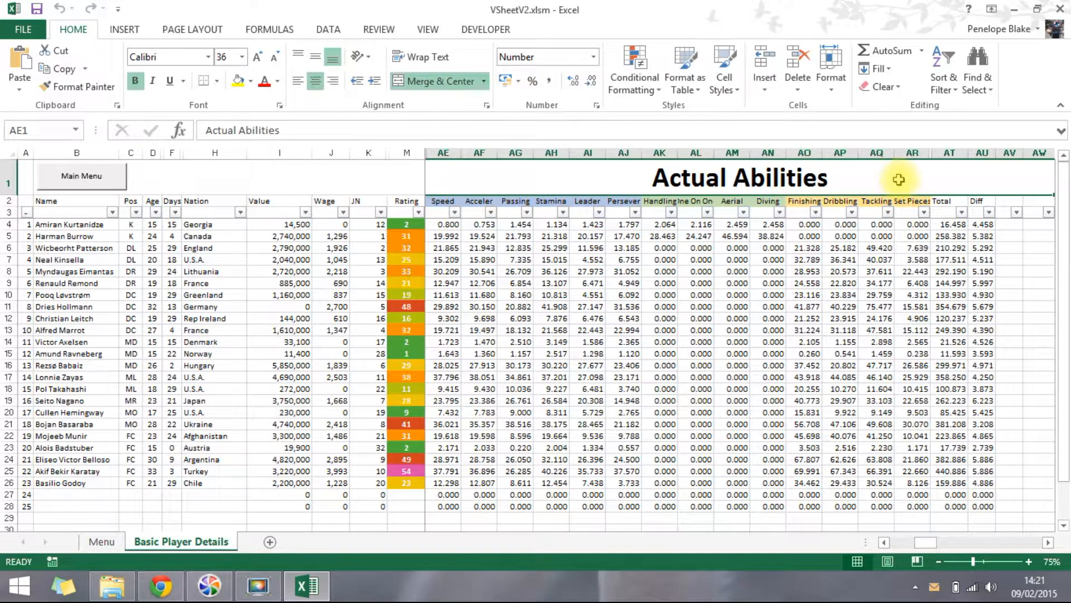
pyautogui.press('Right')
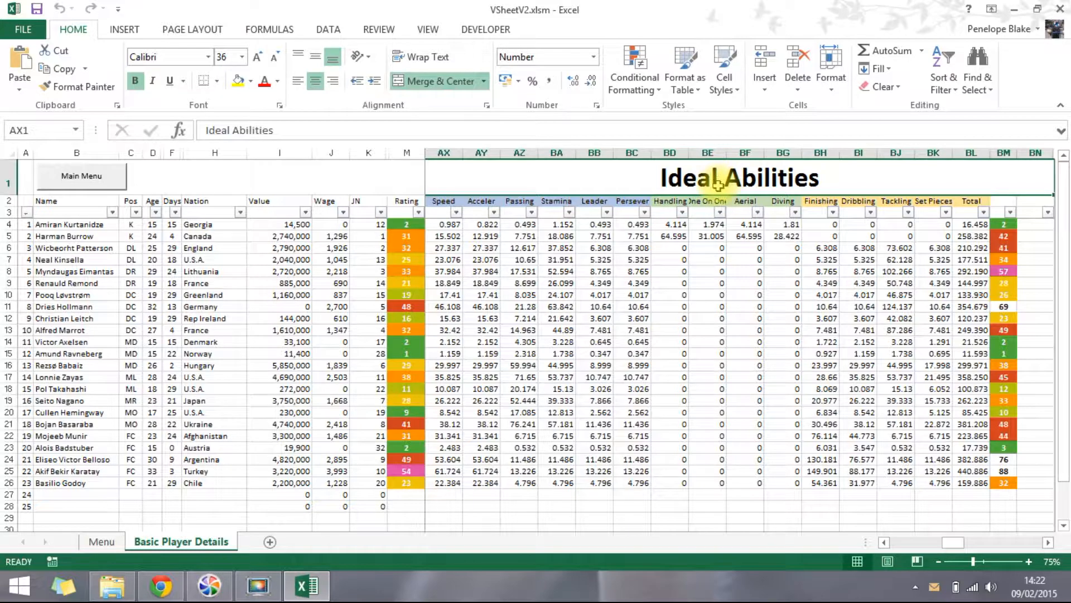
pyautogui.press('Right')
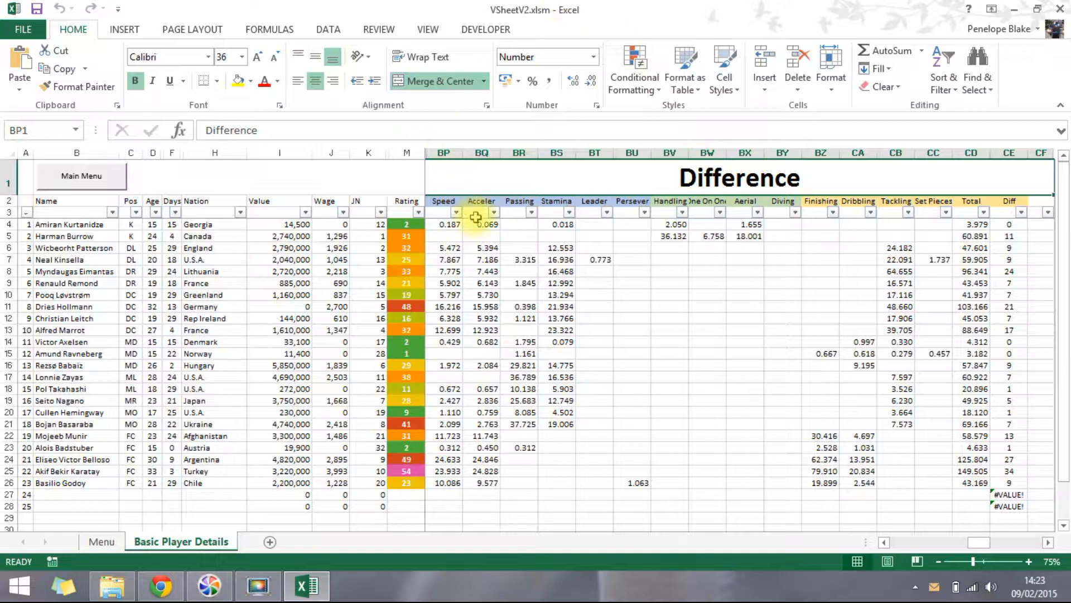
pyautogui.click(456, 226)
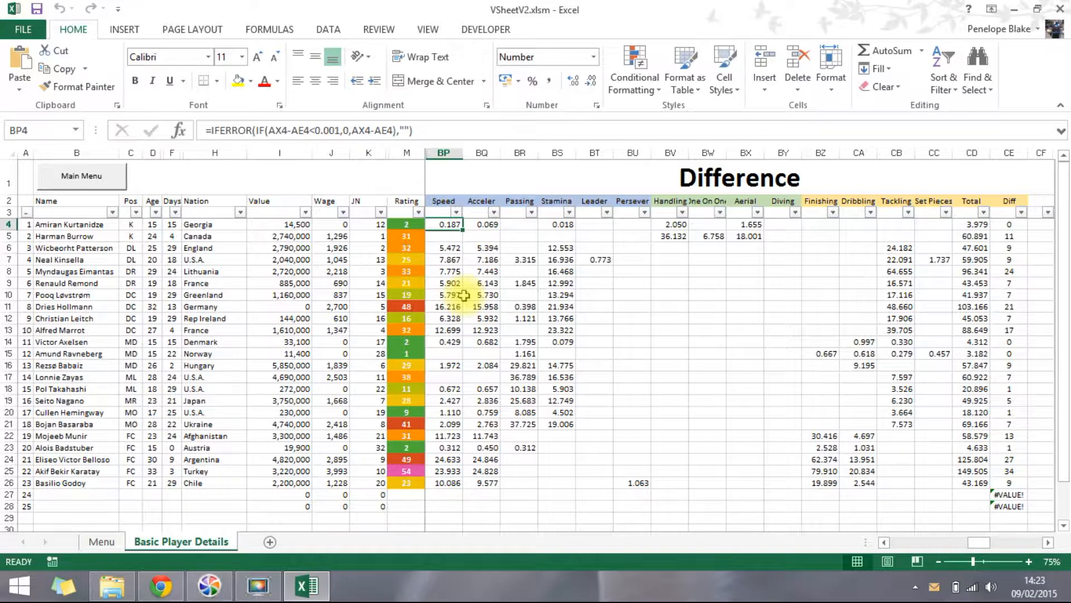
pyautogui.click(488, 222)
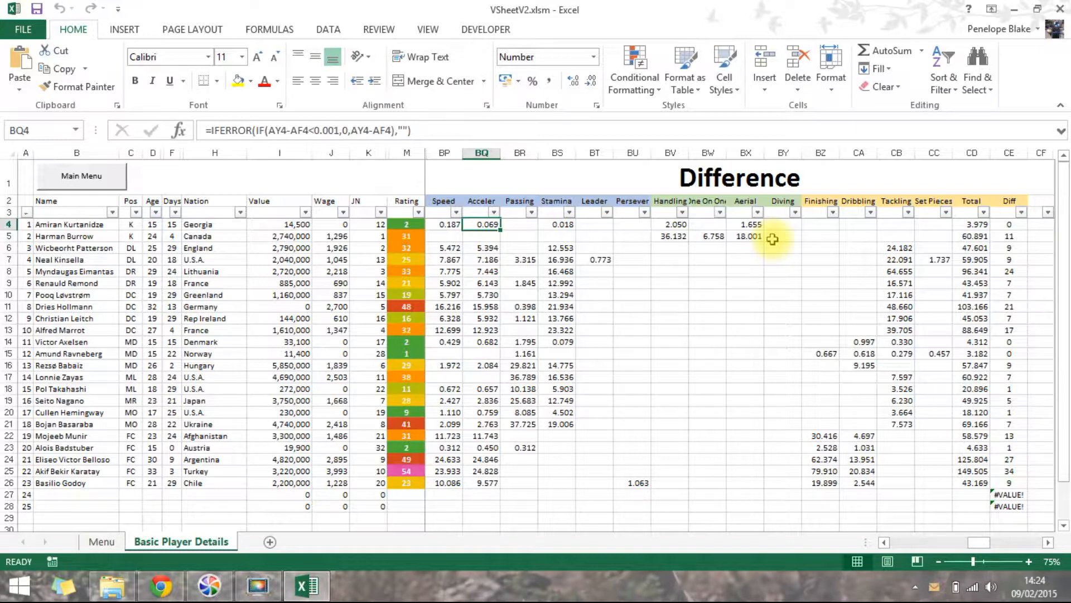
pyautogui.press('Up')
pyautogui.press('Up')
pyautogui.press('Up')
pyautogui.press('Right')
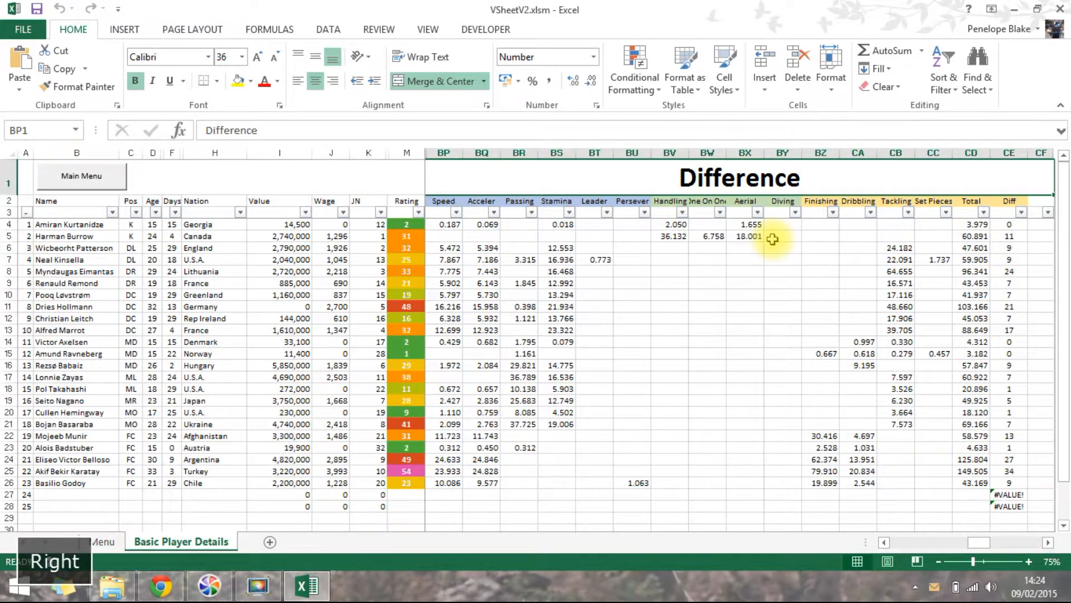
pyautogui.press('Left')
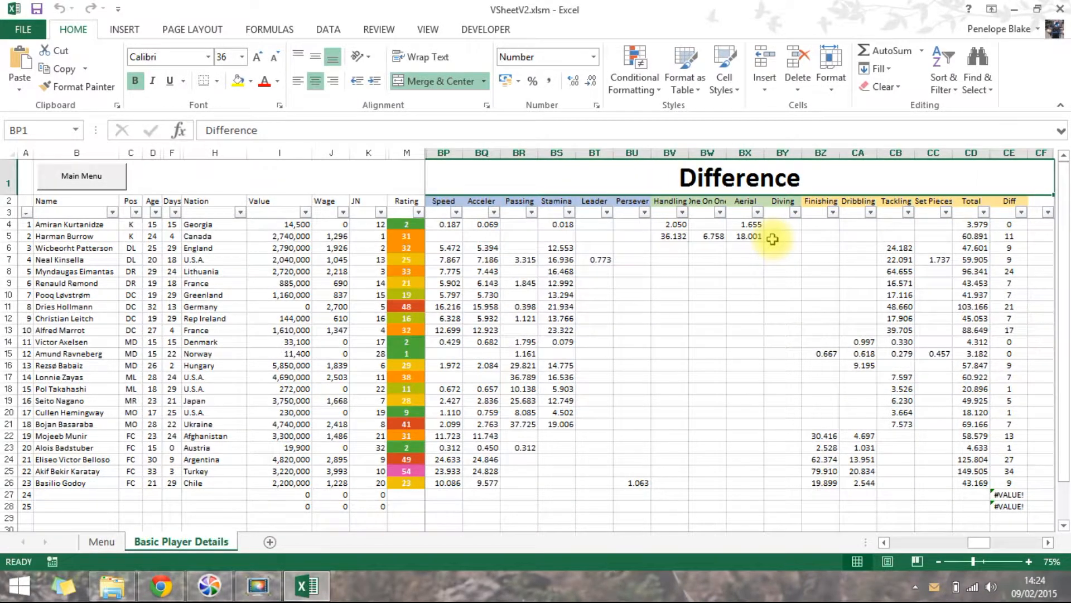
pyautogui.press('Right')
pyautogui.press('Left')
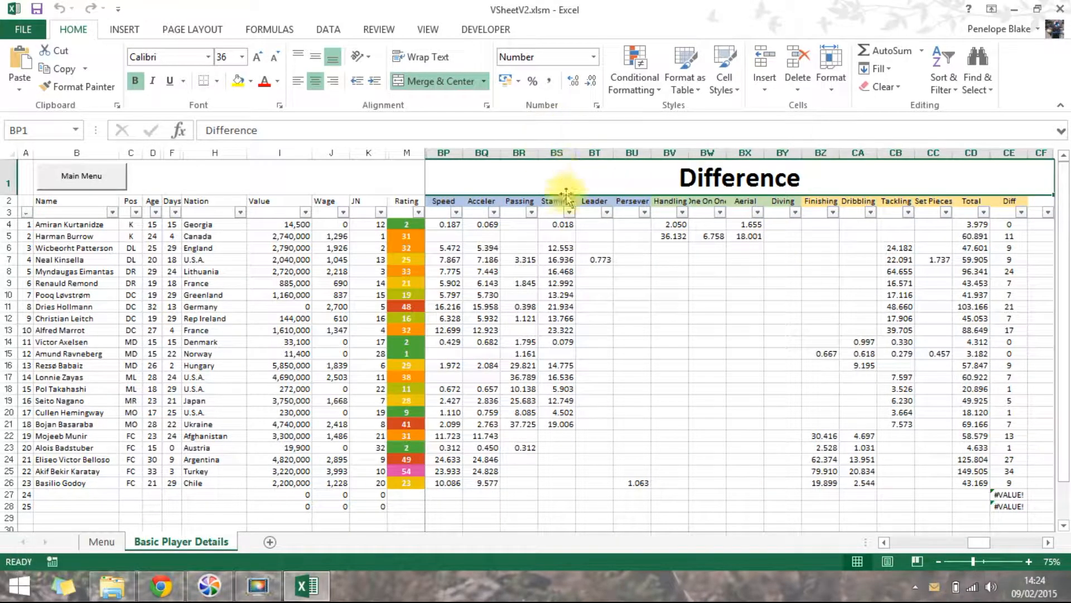
# Return to the main menu, open Training Advice, and select the whole player details block with its rows
pyautogui.click(446, 225)
pyautogui.click(85, 177)
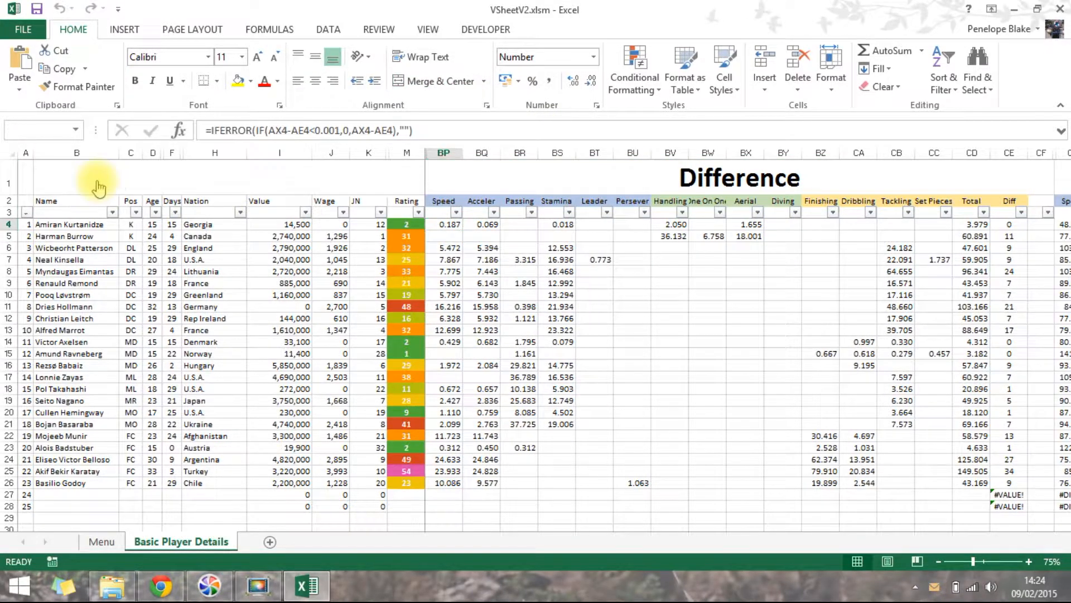
pyautogui.click(241, 314)
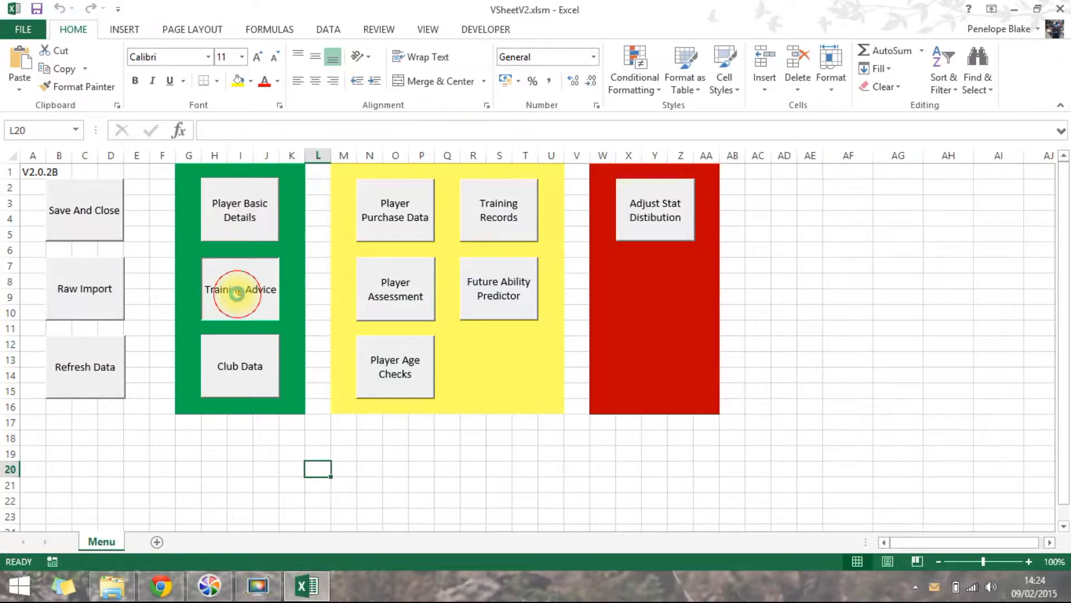
pyautogui.moveTo(215, 190); pyautogui.dragTo(245, 501)
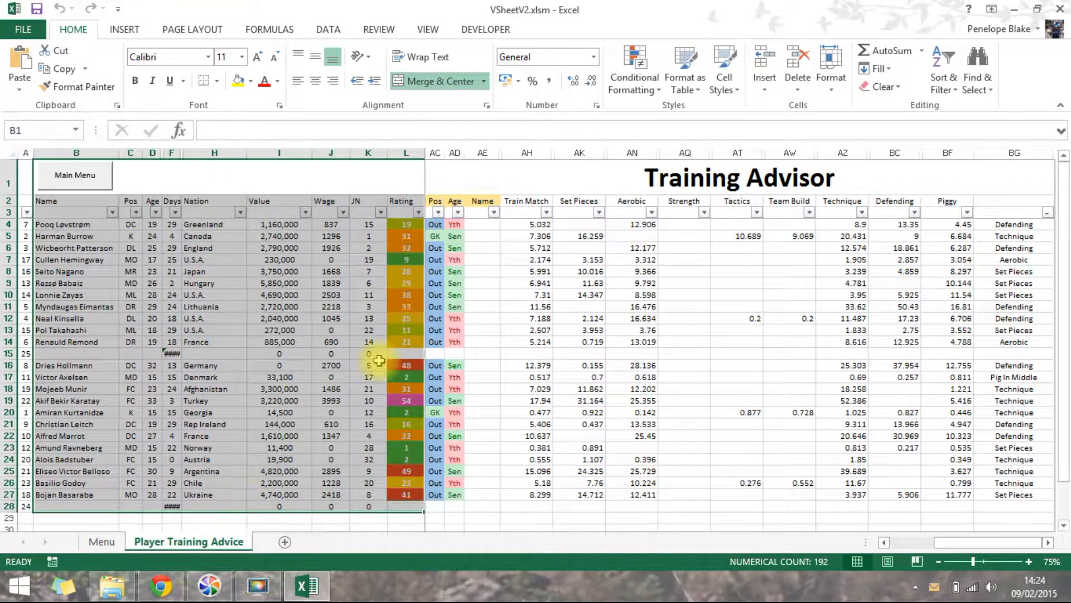
# Review the Training Advisor block and move back to the Training Needs block beside the player details
pyautogui.click(602, 176)
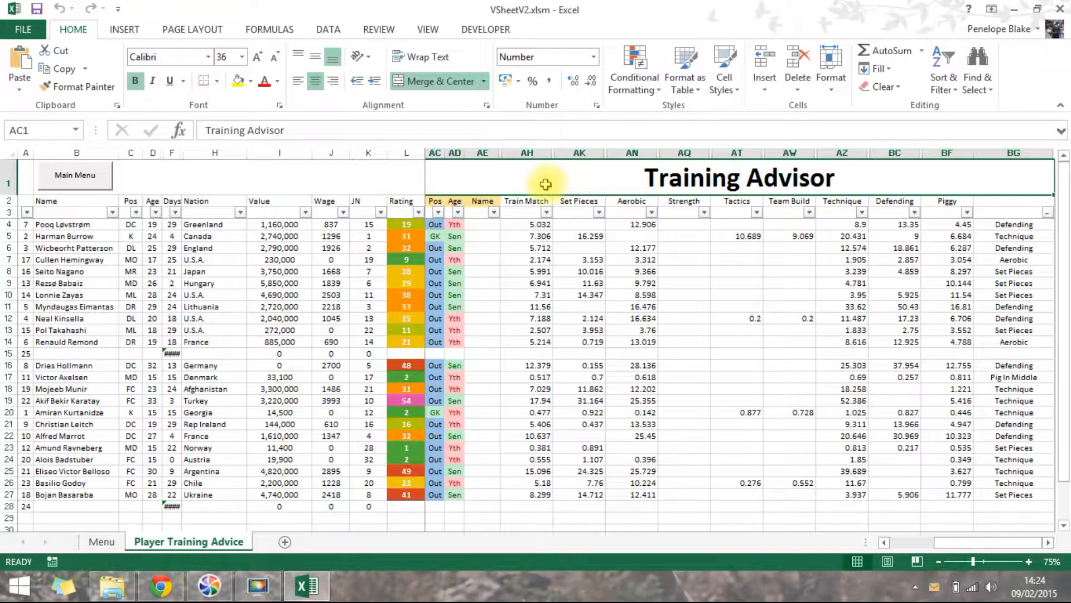
pyautogui.press('Left')
pyautogui.press('Left')
pyautogui.press('Left')
pyautogui.press('Right')
pyautogui.press('Right')
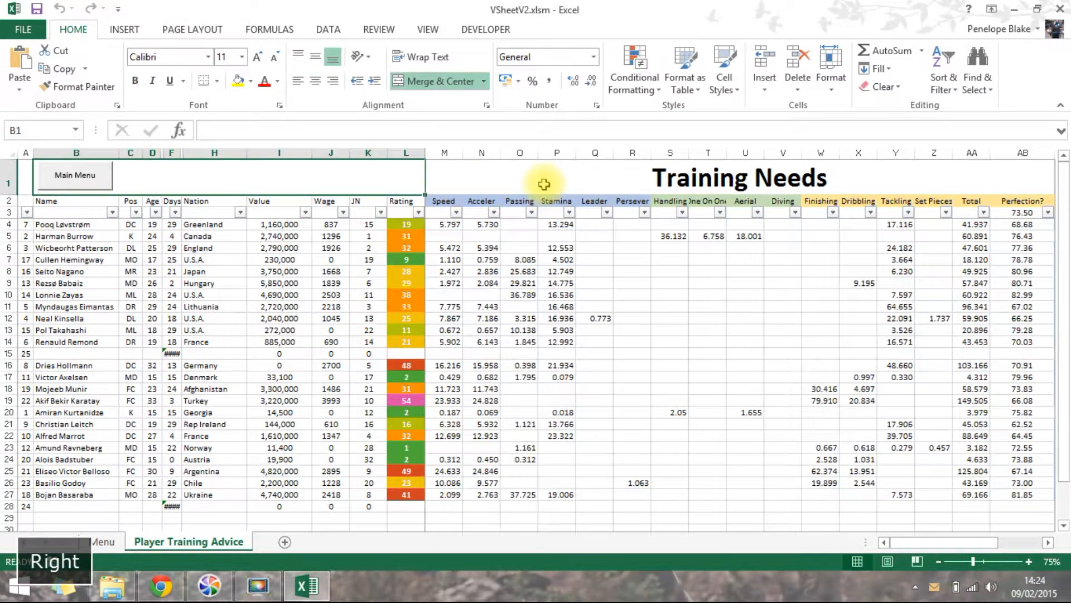
# Return to the main menu and reopen Player Basic Details to revisit the Difference block
pyautogui.click(73, 177)
pyautogui.click(222, 210)
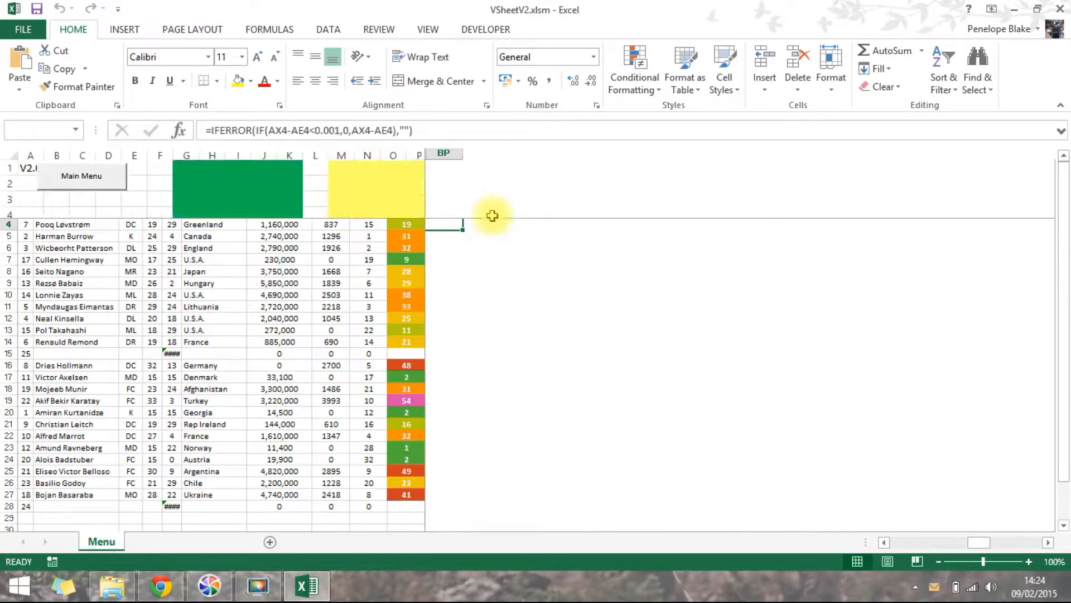
pyautogui.click(616, 177)
pyautogui.moveTo(615, 177); pyautogui.dragTo(619, 503)
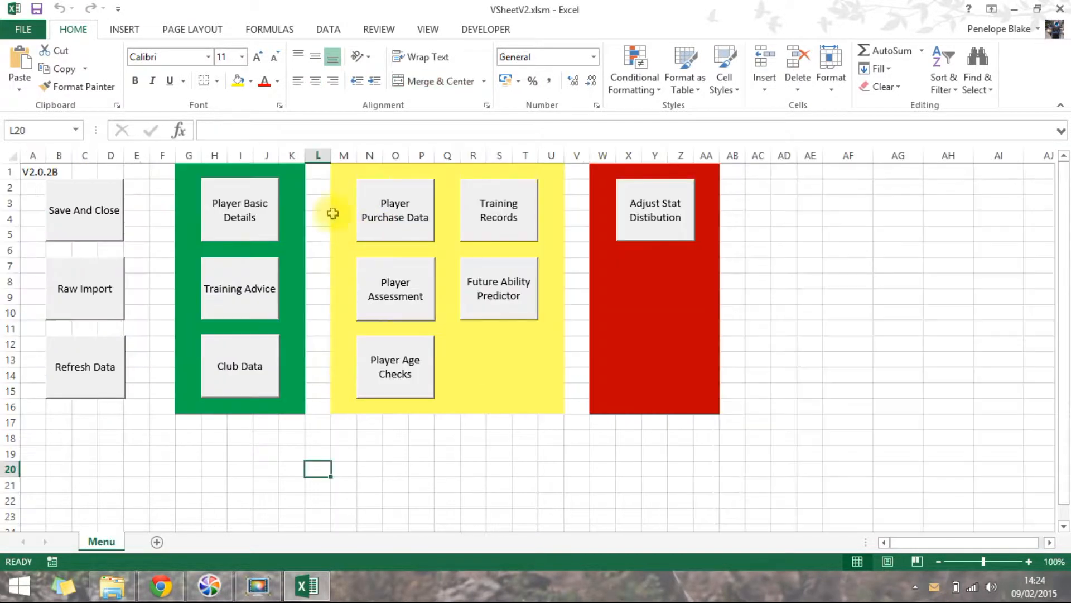
pyautogui.click(252, 212)
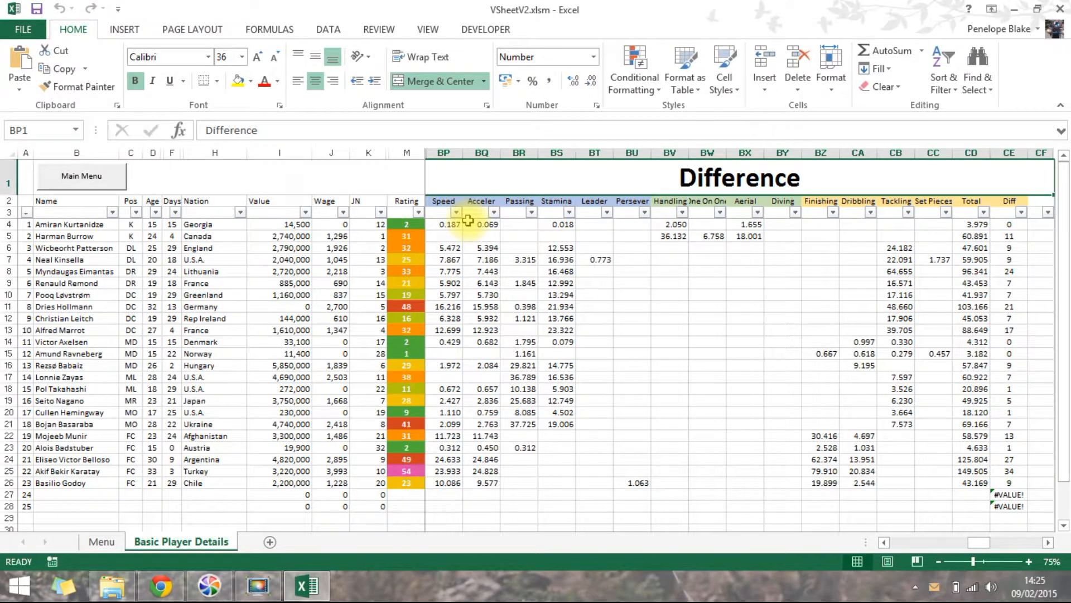
# Return to the main menu, reopen Training Advice, and select the Training Needs heading
pyautogui.click(85, 177)
pyautogui.click(214, 289)
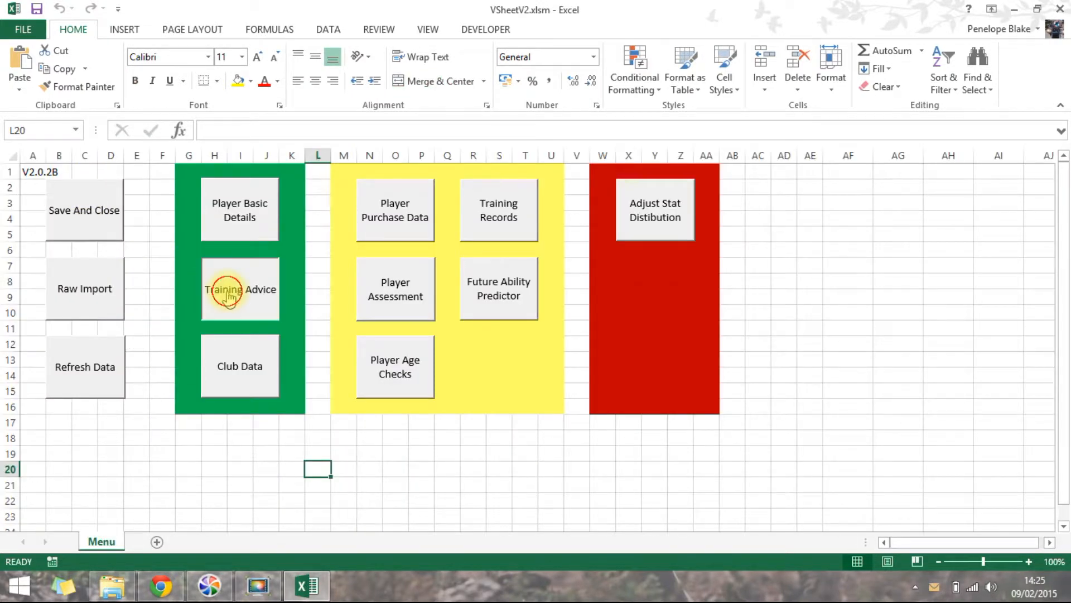
pyautogui.click(418, 179)
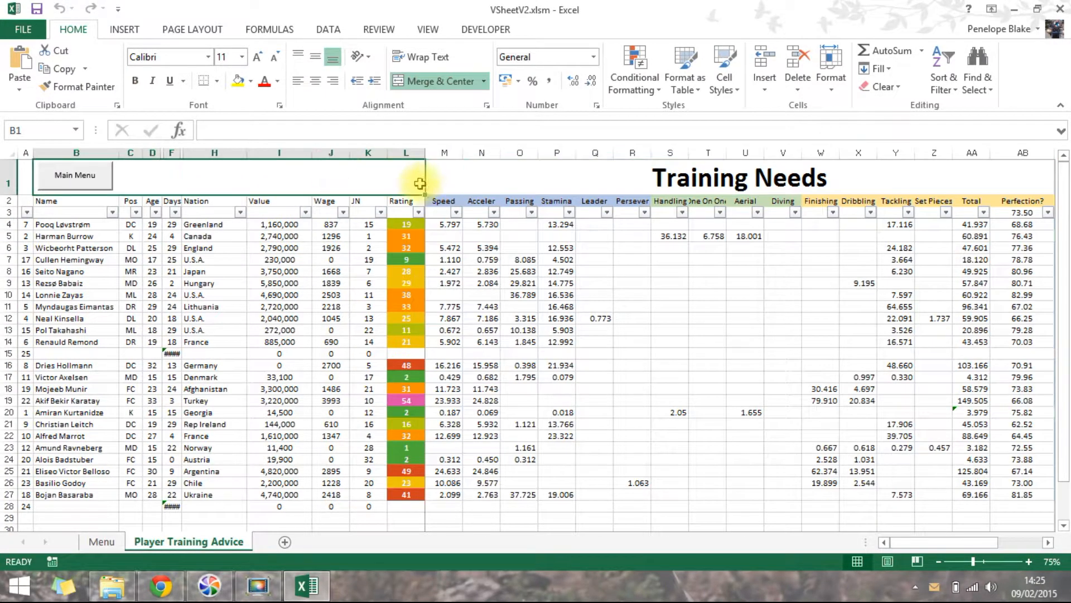
pyautogui.press('Right')
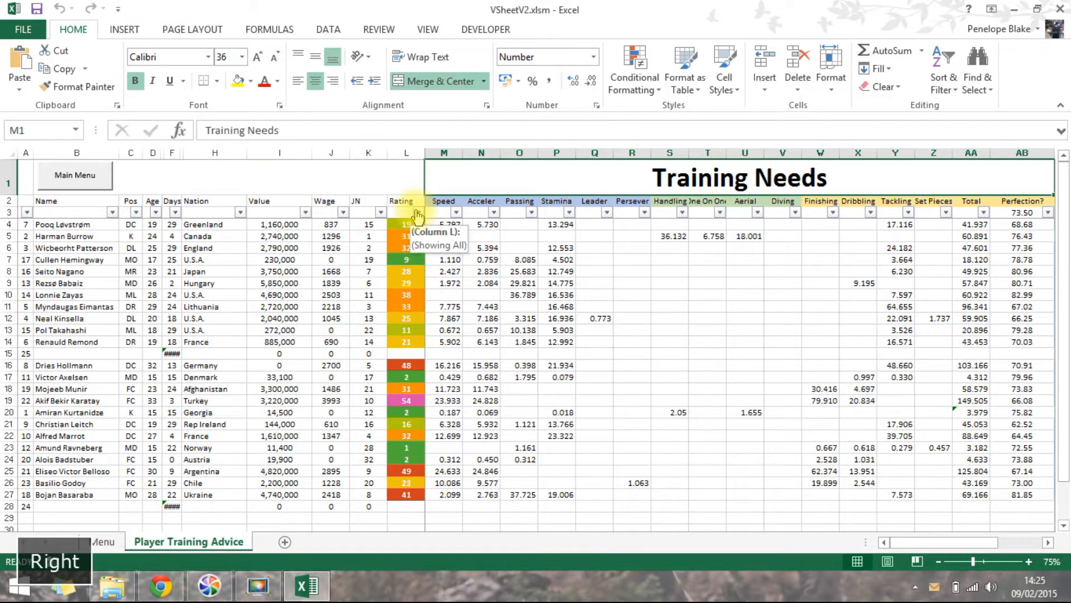
# Move into the Training Needs values and check the Speed and Acceler figures of the goalkeeper in row 20
pyautogui.press('Down')
pyautogui.press('Down')
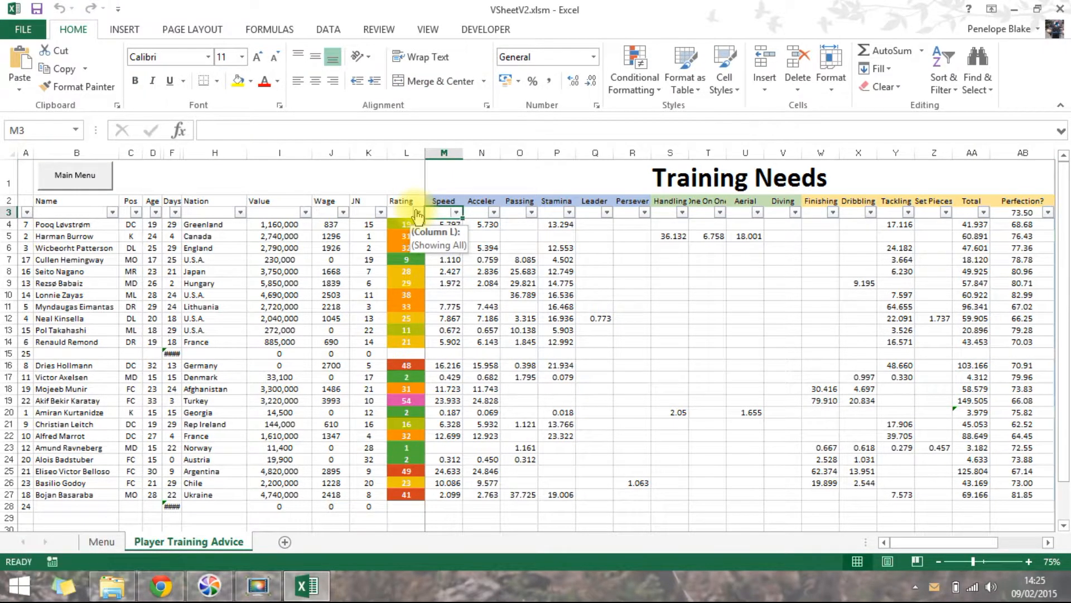
pyautogui.press('Down')
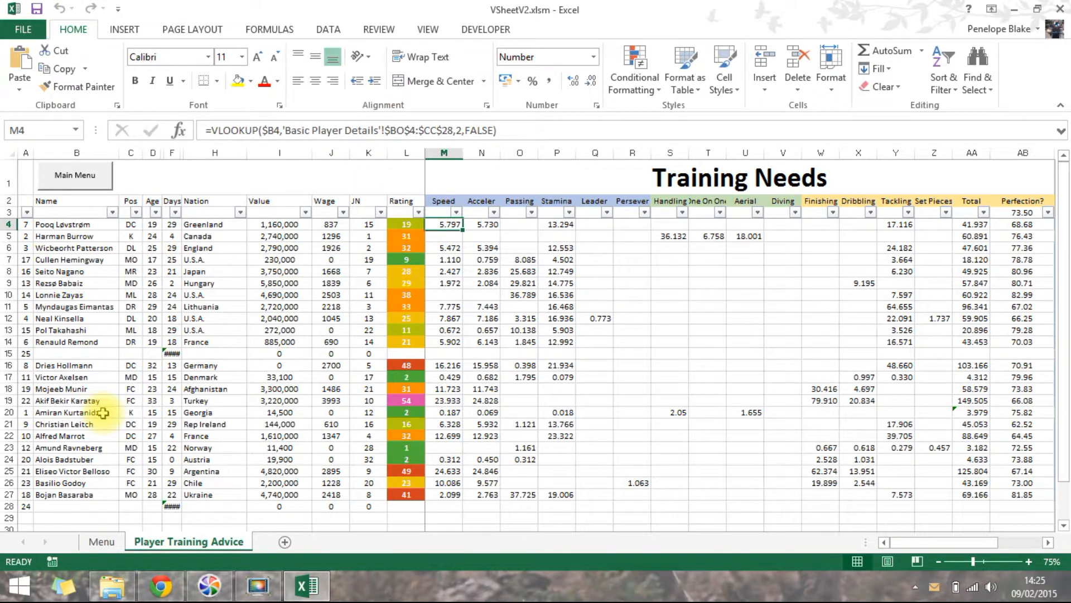
pyautogui.moveTo(96, 412); pyautogui.dragTo(447, 412)
pyautogui.click(447, 412)
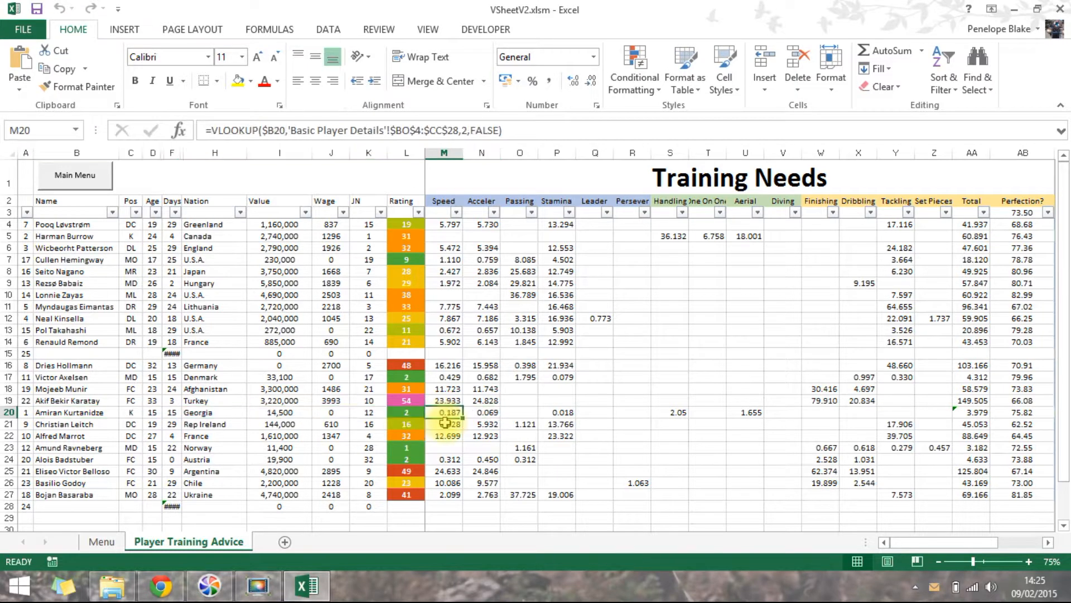
pyautogui.click(485, 414)
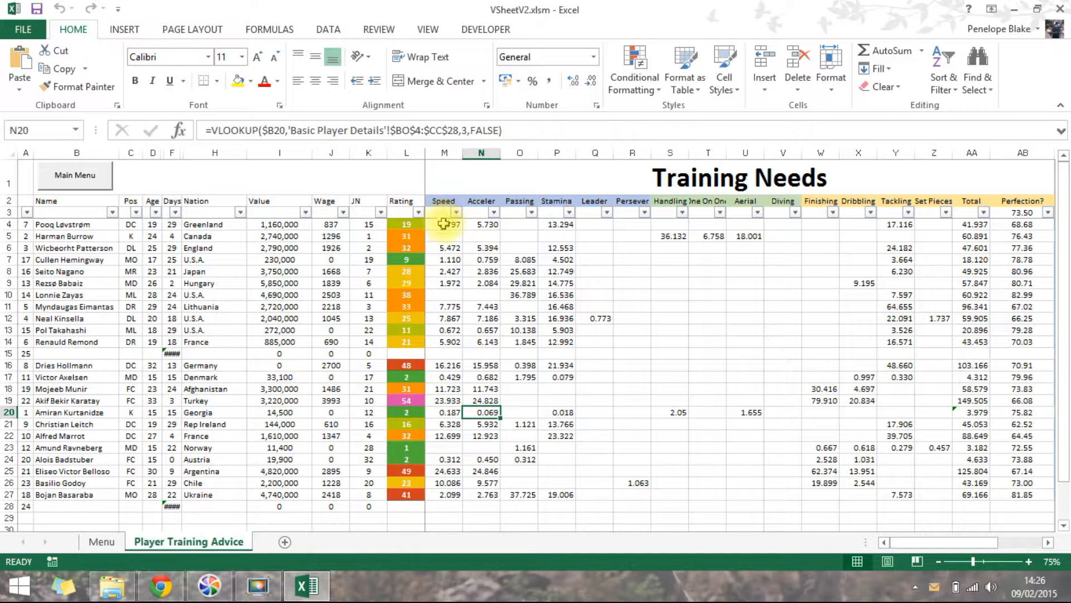
# Review the first player's training needs in row 4, from Speed through Passing and across to Tackling
pyautogui.moveTo(444, 222); pyautogui.dragTo(519, 226)
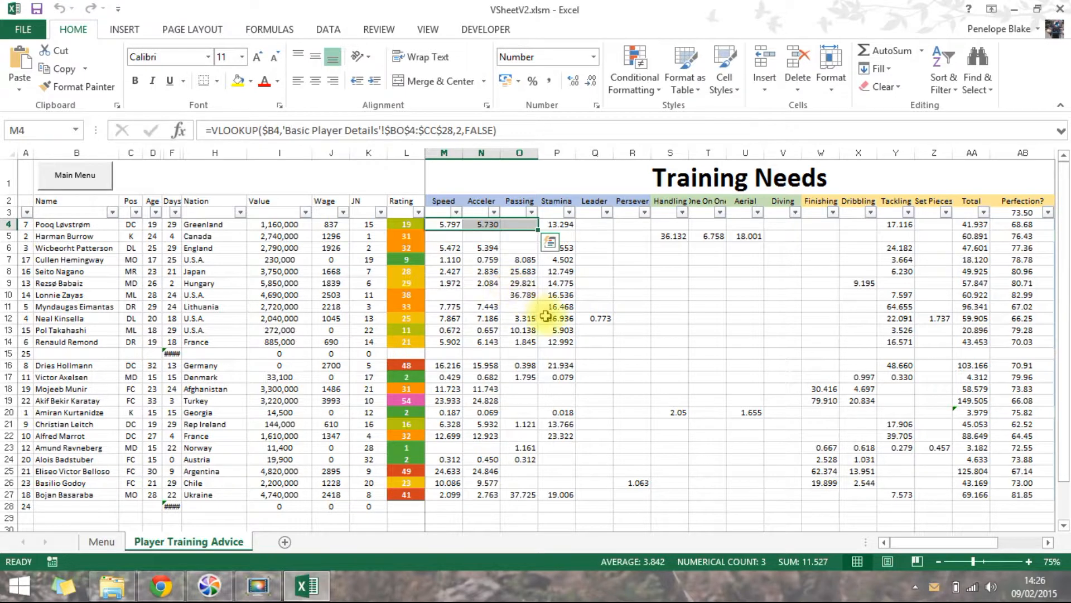
pyautogui.click(516, 225)
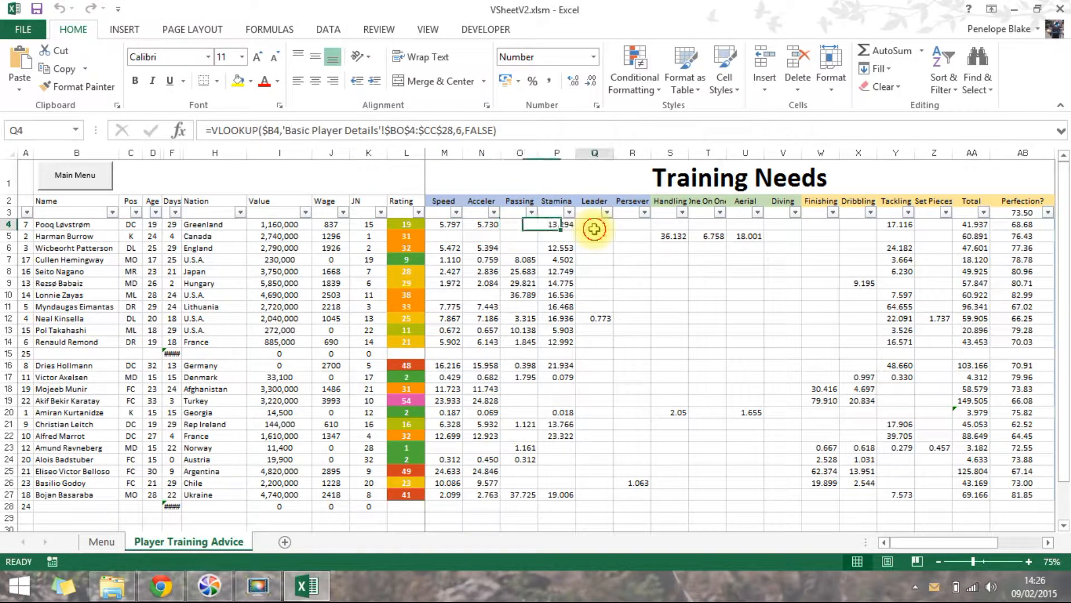
pyautogui.click(784, 226)
pyautogui.click(884, 226)
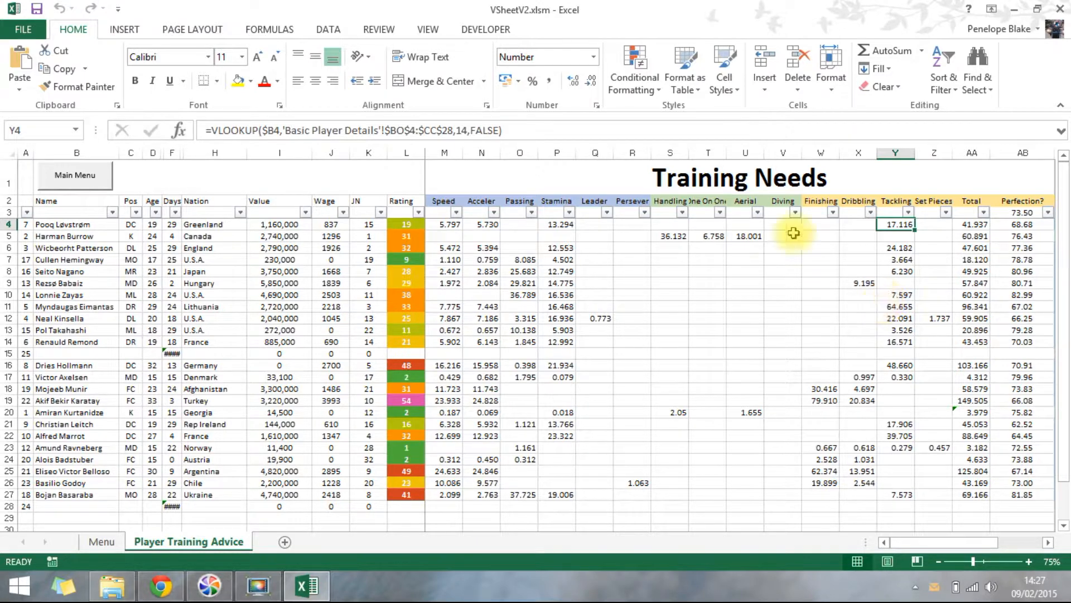
# Check the row 4 Speed, Acceler, Stamina and Tackling needs against that player's Total
pyautogui.click(444, 224)
pyautogui.click(483, 225)
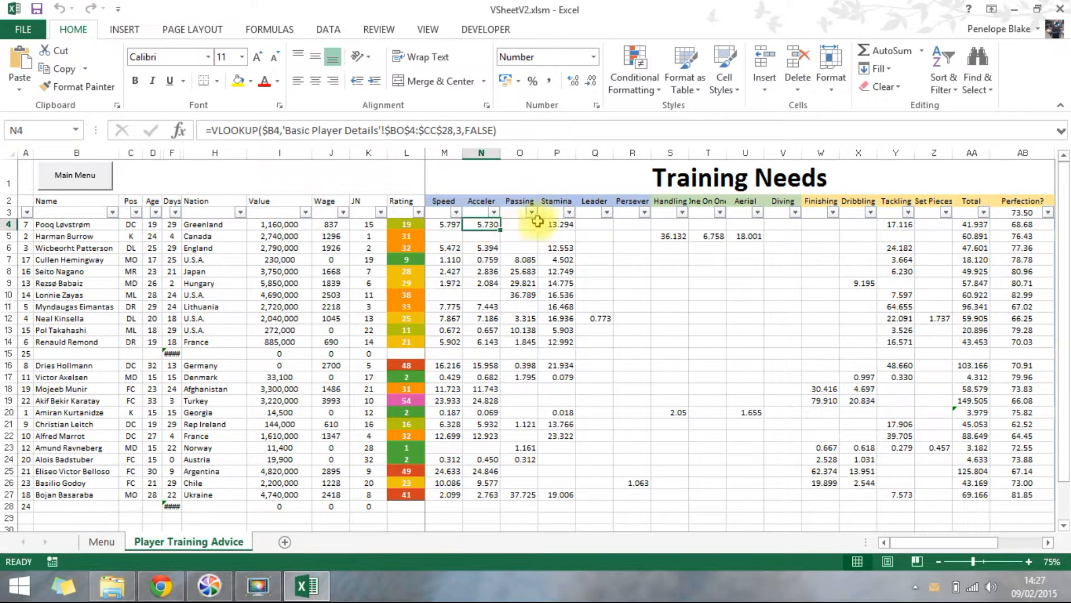
pyautogui.click(557, 224)
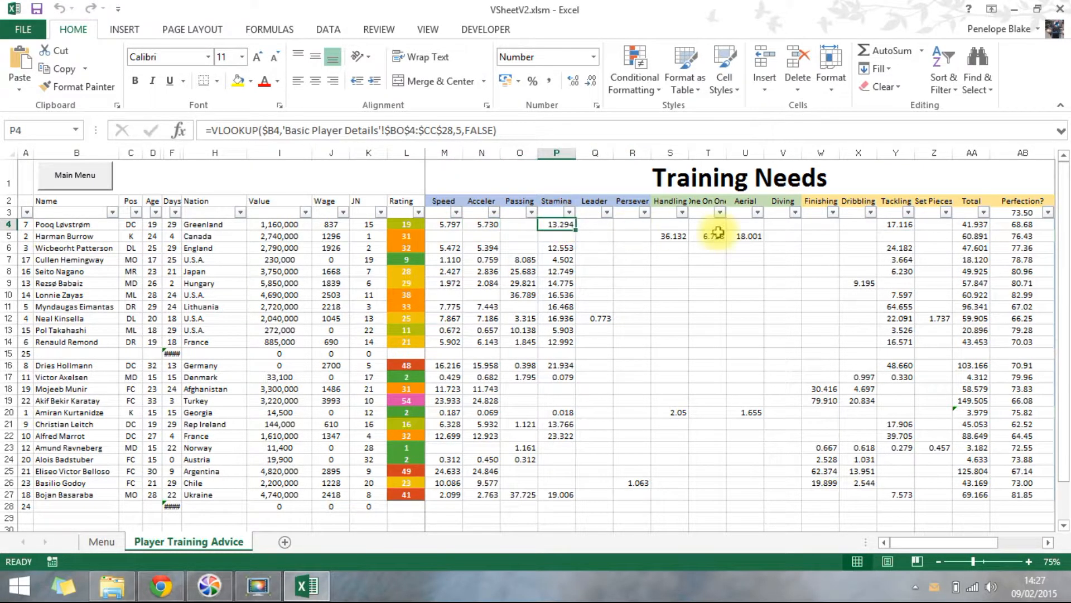
pyautogui.click(898, 225)
pyautogui.click(972, 225)
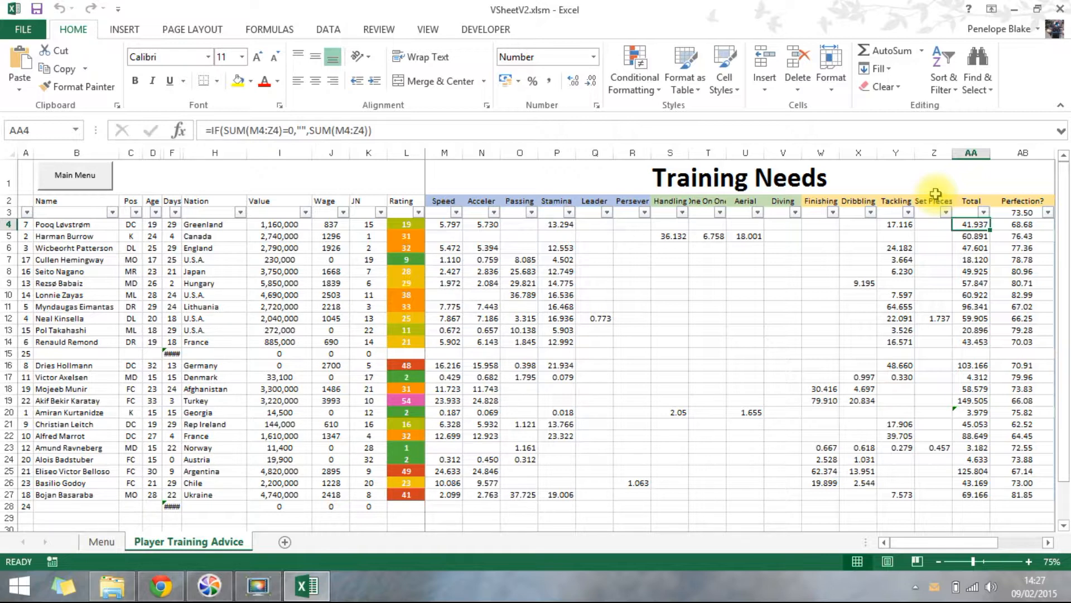
# Go from the Total column to the Training Advisor block and select the row 4 Train Match value
pyautogui.press('Up')
pyautogui.press('Up')
pyautogui.press('Up')
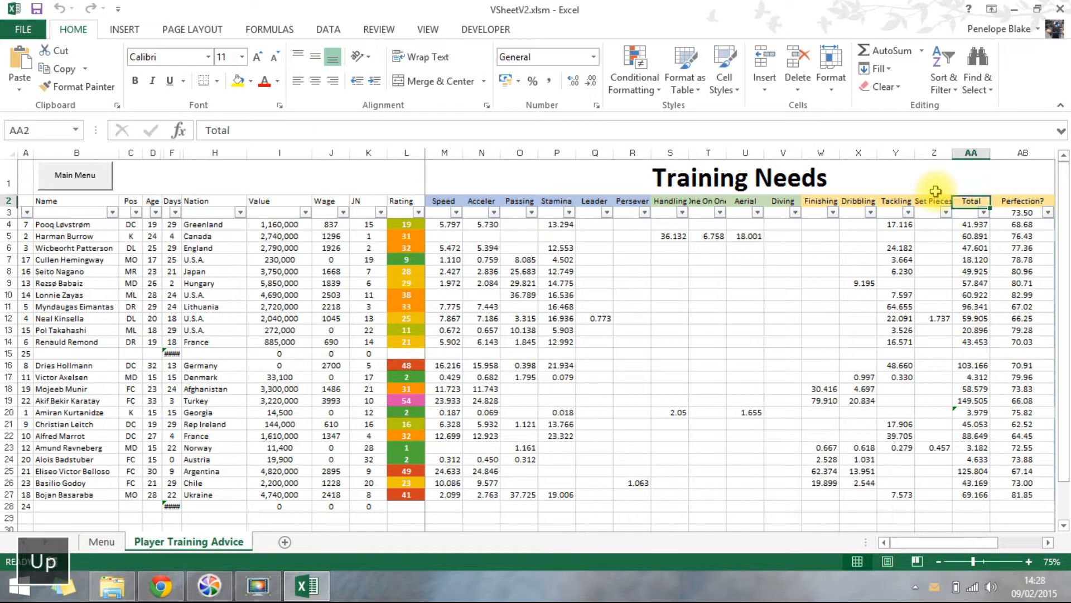
pyautogui.press('Right')
pyautogui.press('Down')
pyautogui.press('Down')
pyautogui.press('Down')
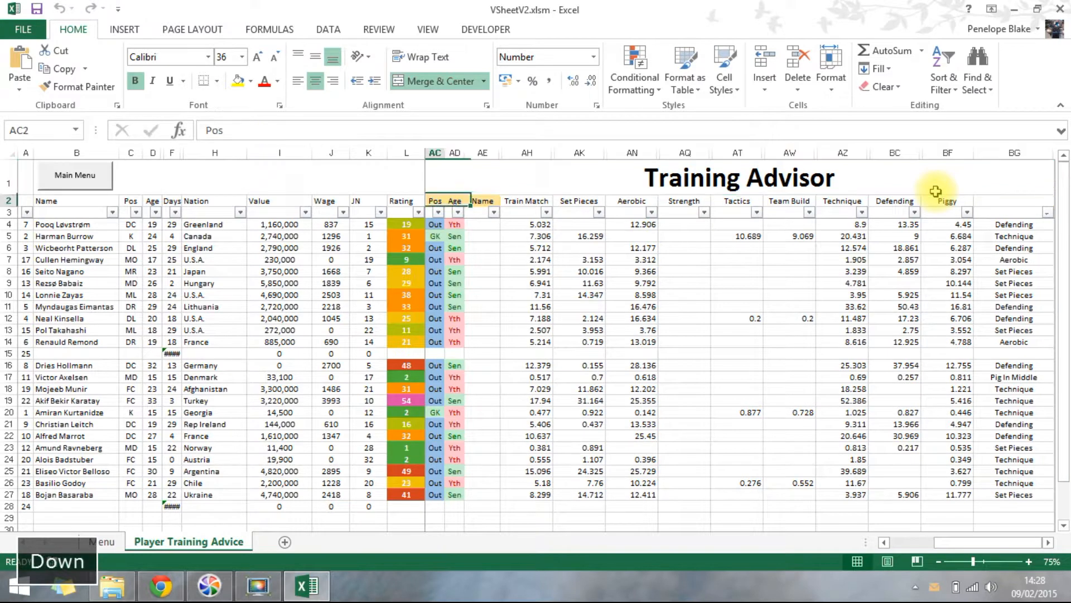
pyautogui.press('Right')
pyautogui.press('Right')
pyautogui.press('Right')
pyautogui.press('Right')
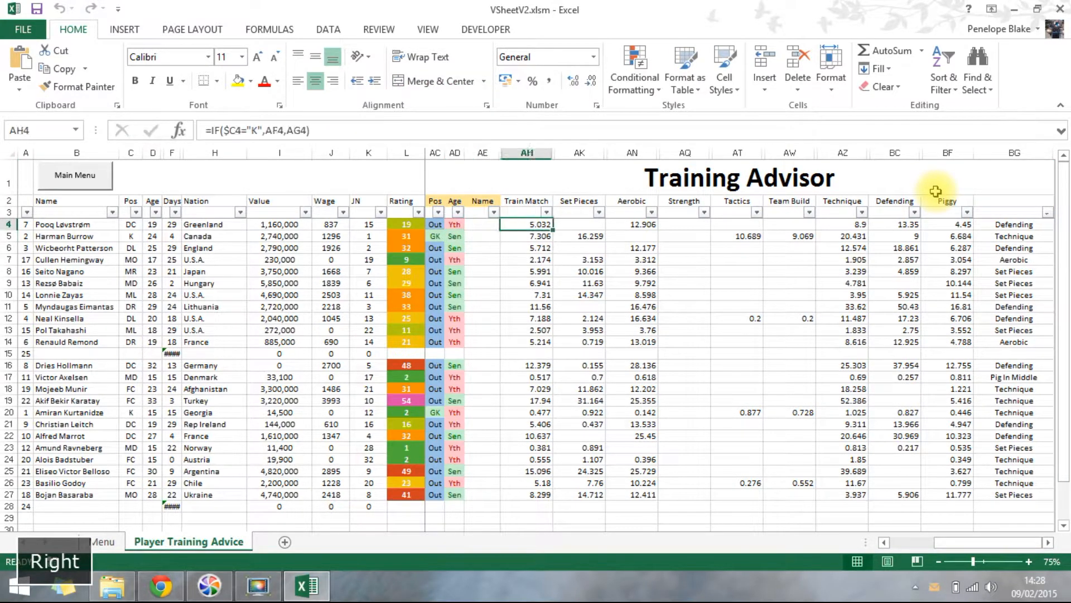
# Go back to the Training Needs block and select the first player's Total in row 4
pyautogui.press('Left')
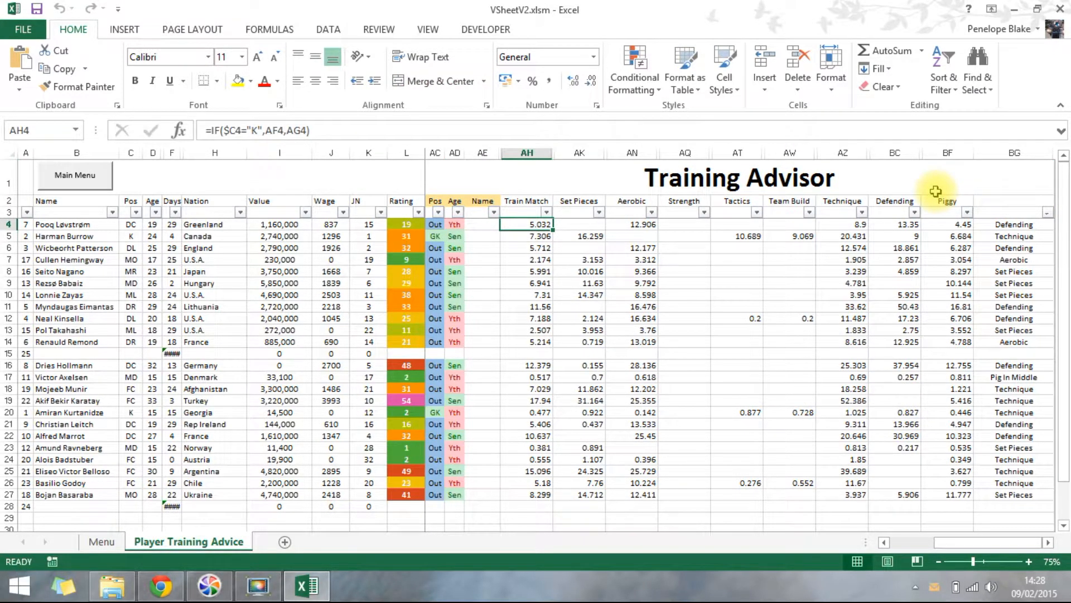
pyautogui.press('Up')
pyautogui.press('Up')
pyautogui.press('Up')
pyautogui.press('Left')
pyautogui.press('Down')
pyautogui.press('Down')
pyautogui.press('Down')
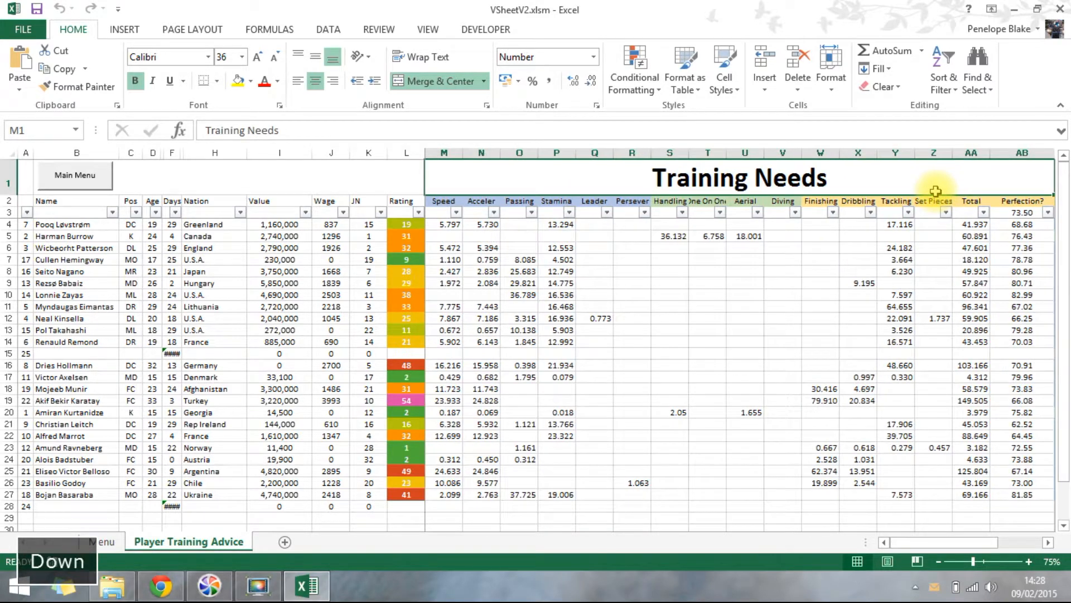
pyautogui.press('Left')
pyautogui.press('Left')
pyautogui.press('Right')
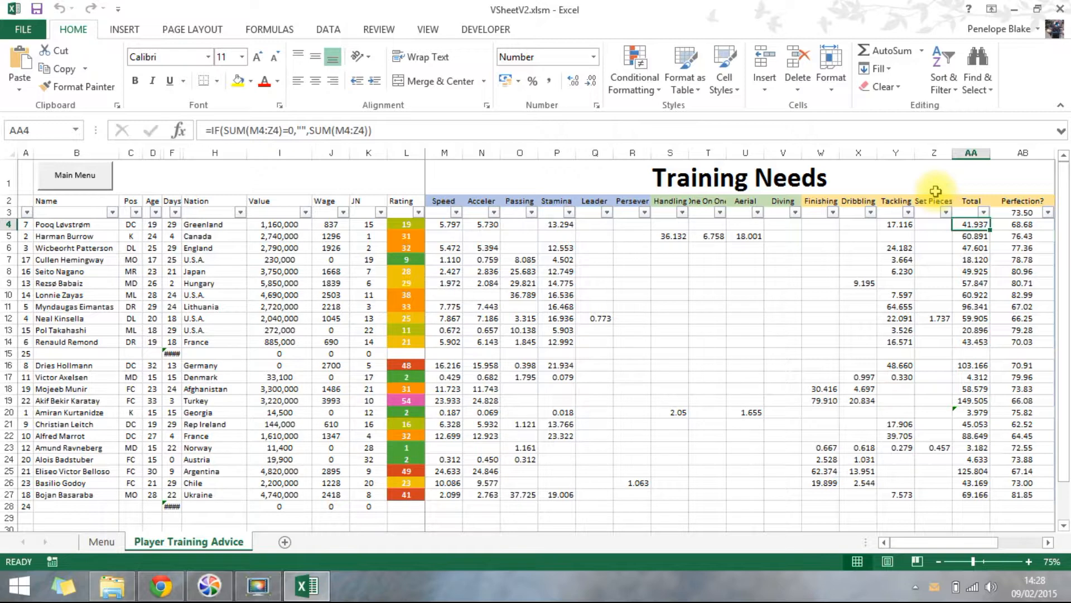
# Revisit the Training Advisor block and select the first player's Train Match value
pyautogui.press('Up')
pyautogui.press('Up')
pyautogui.press('Up')
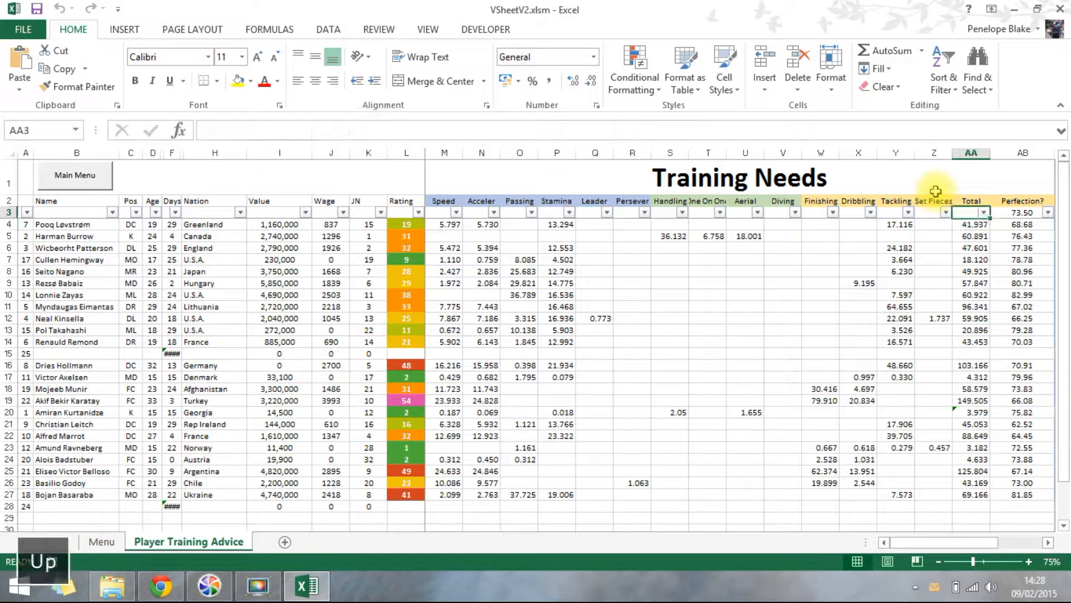
pyautogui.press('Right')
pyautogui.press('Down')
pyautogui.press('Down')
pyautogui.press('Down')
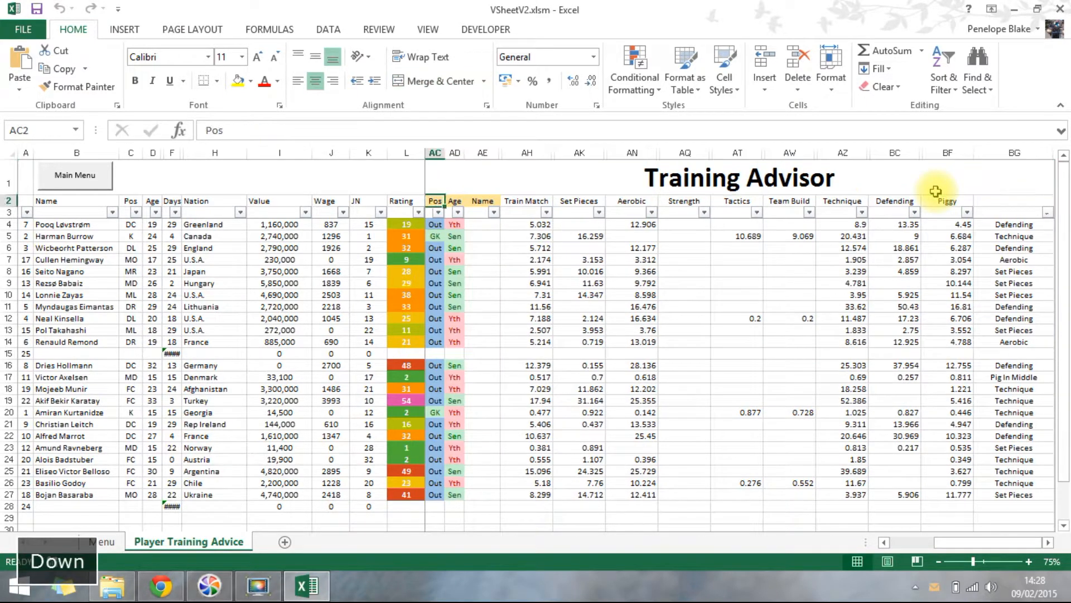
pyautogui.press('Right')
pyautogui.press('Right')
pyautogui.press('Right')
pyautogui.press('Right')
pyautogui.press('Left')
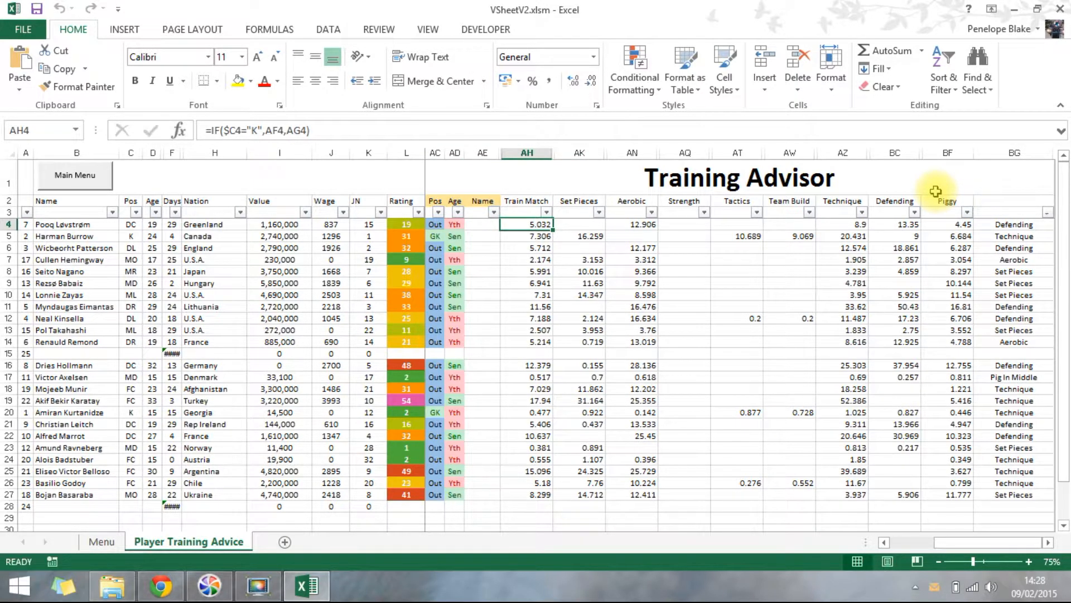
# Review the first player's values for each training type, from Set Pieces to the recommended training in column BG
pyautogui.press('Right')
pyautogui.press('Right')
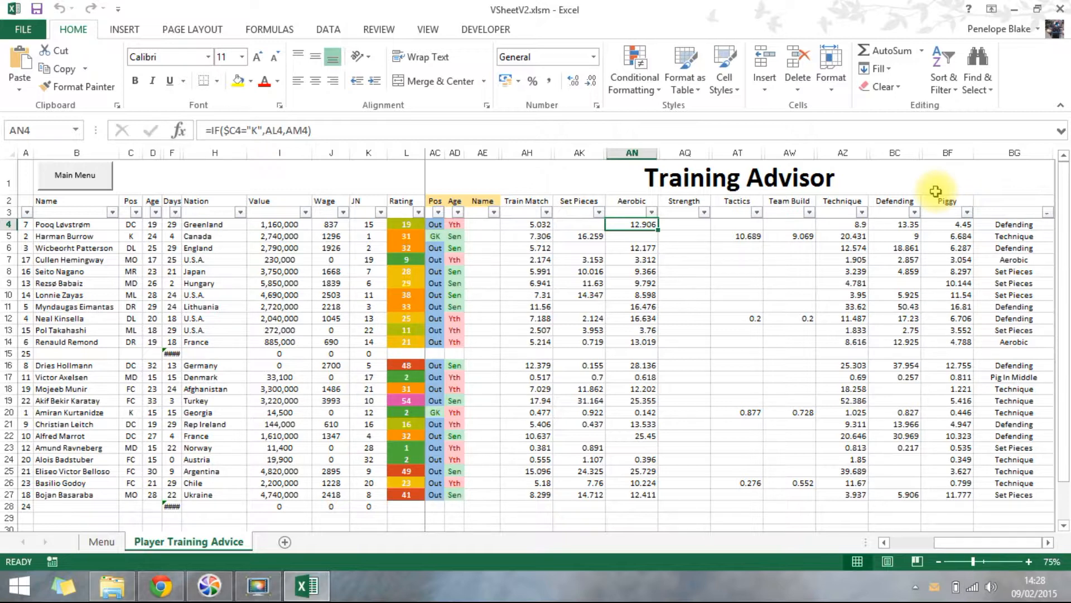
pyautogui.press('Right')
pyautogui.press('Right')
pyautogui.press('Right')
pyautogui.press('Right')
pyautogui.press('Right')
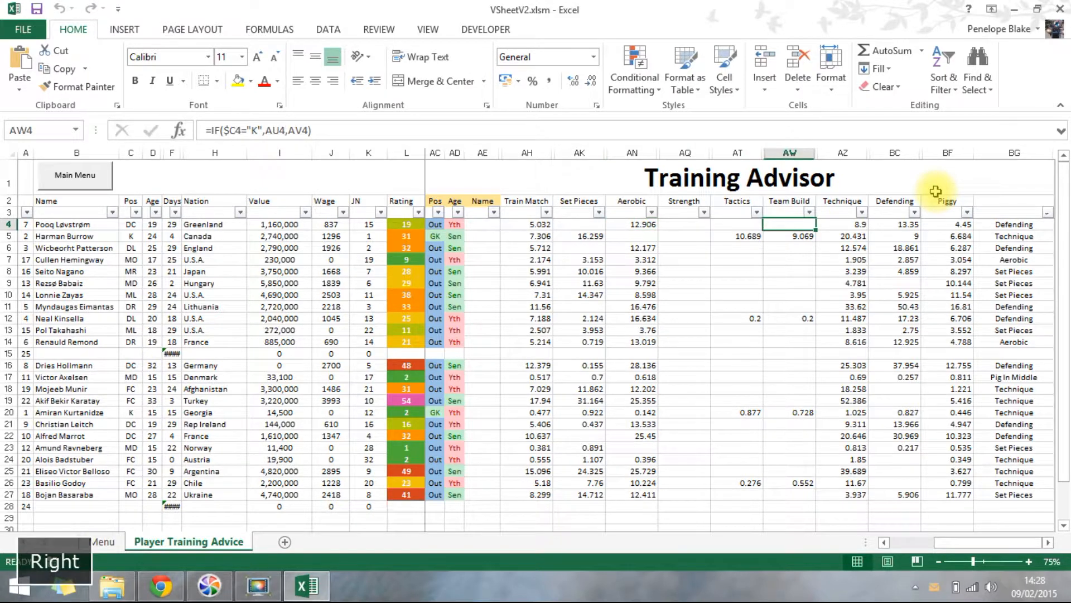
pyautogui.press('Right')
pyautogui.press('Right')
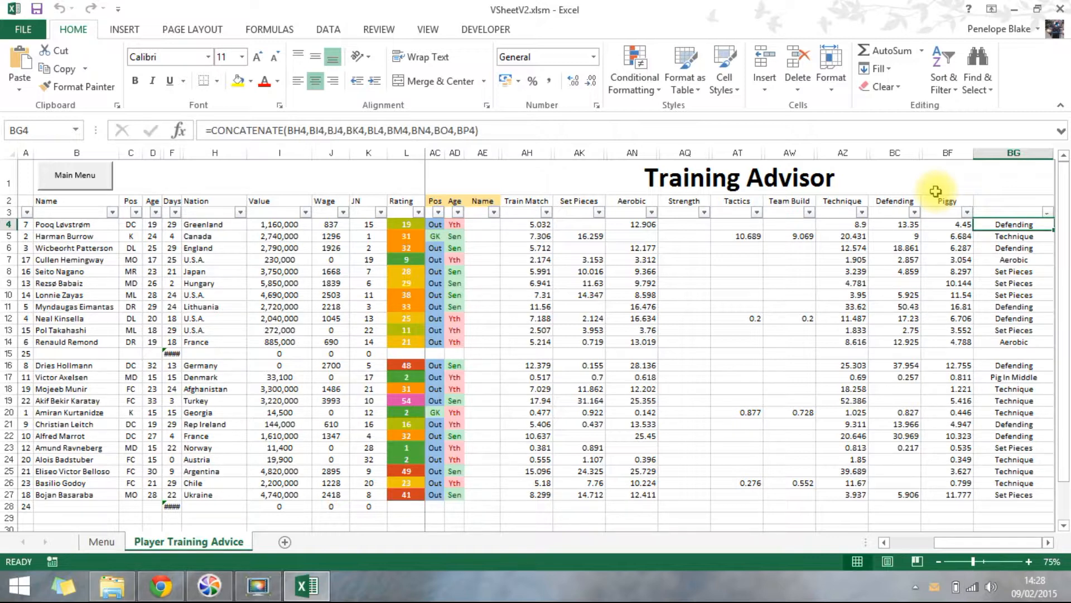
# Compare the first player's Defending value with the recommended training, and point out the Pos, Age and Name headings
pyautogui.press('Left')
pyautogui.press('Left')
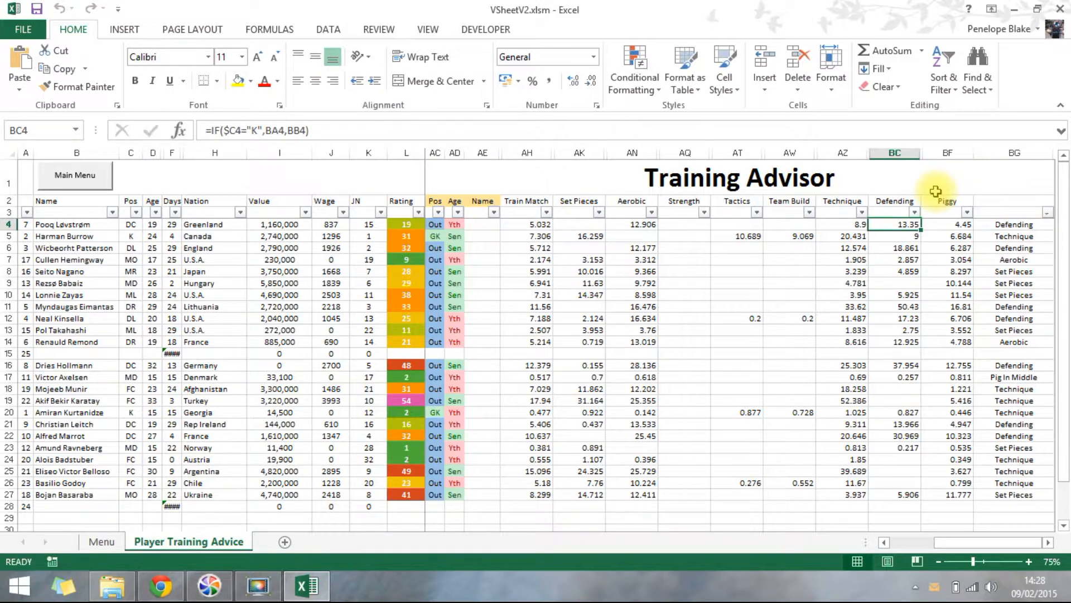
pyautogui.press('Right')
pyautogui.press('Right')
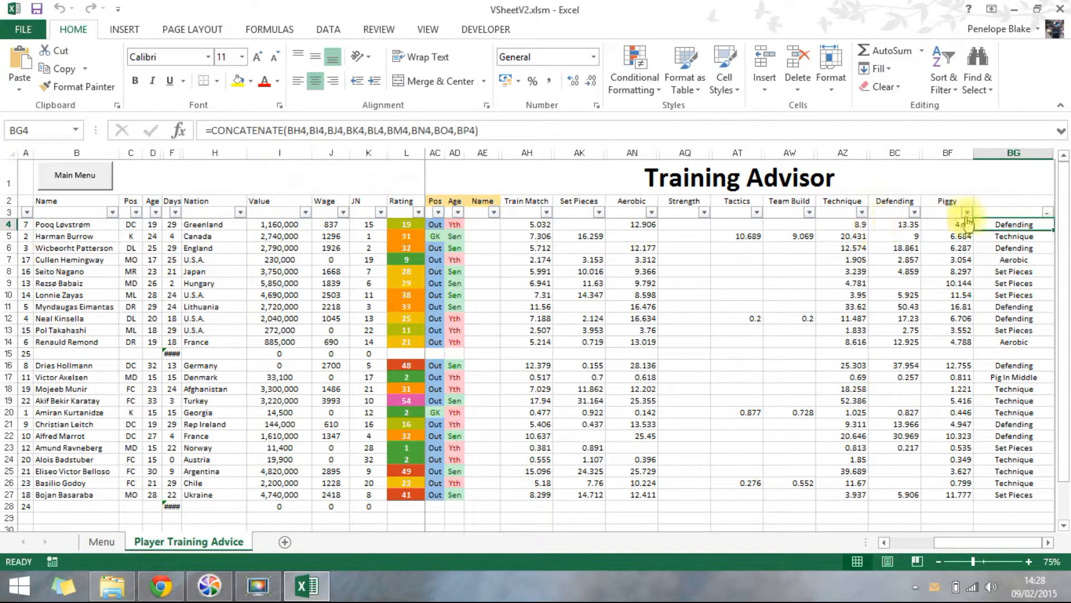
pyautogui.moveTo(440, 204); pyautogui.dragTo(488, 202)
pyautogui.click(455, 202)
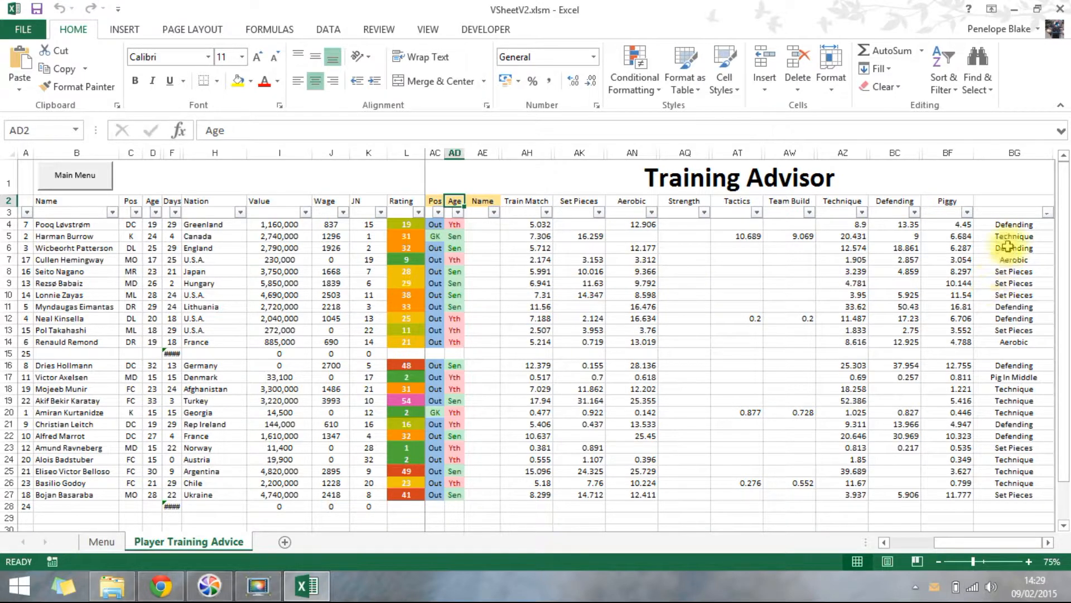
# View the club's Team overview page in Chrome, and return to Excel to select the recommended trainings in BG4:BG27
pyautogui.click(161, 586)
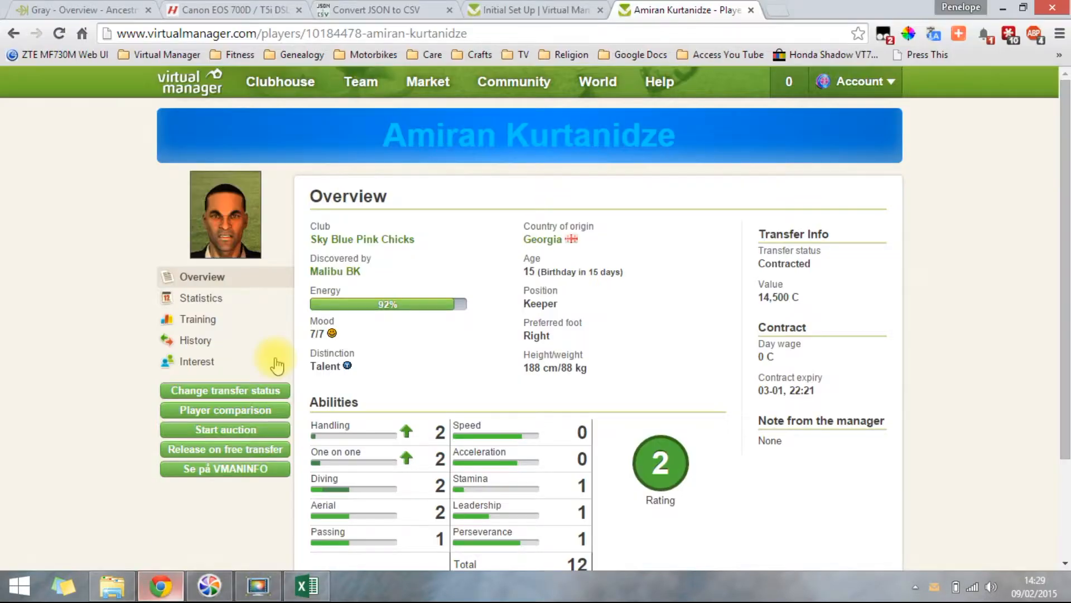
pyautogui.click(361, 82)
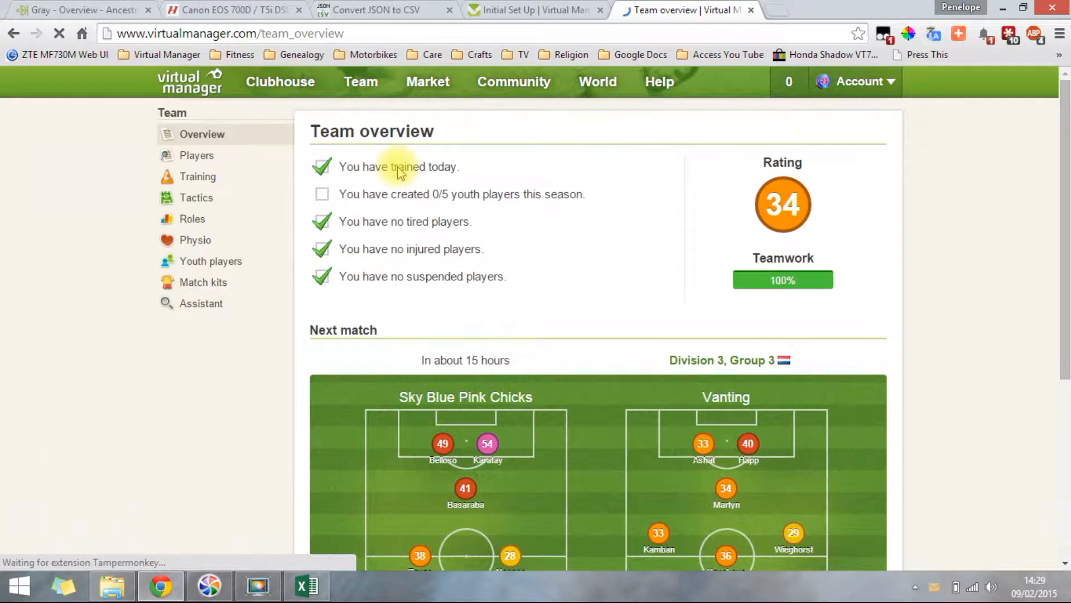
pyautogui.click(308, 594)
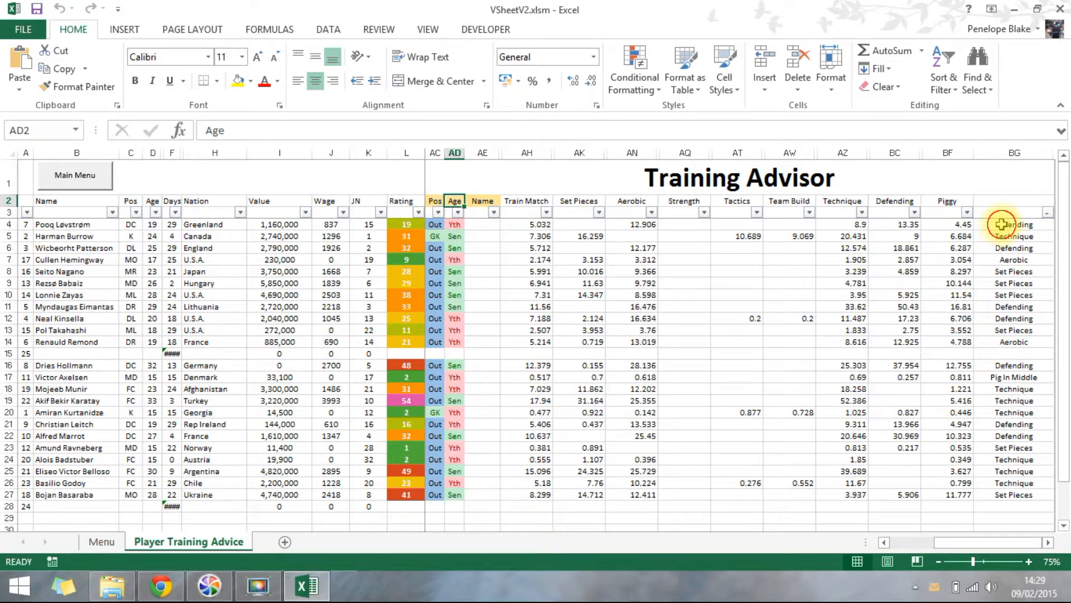
pyautogui.moveTo(996, 224); pyautogui.dragTo(1004, 490)
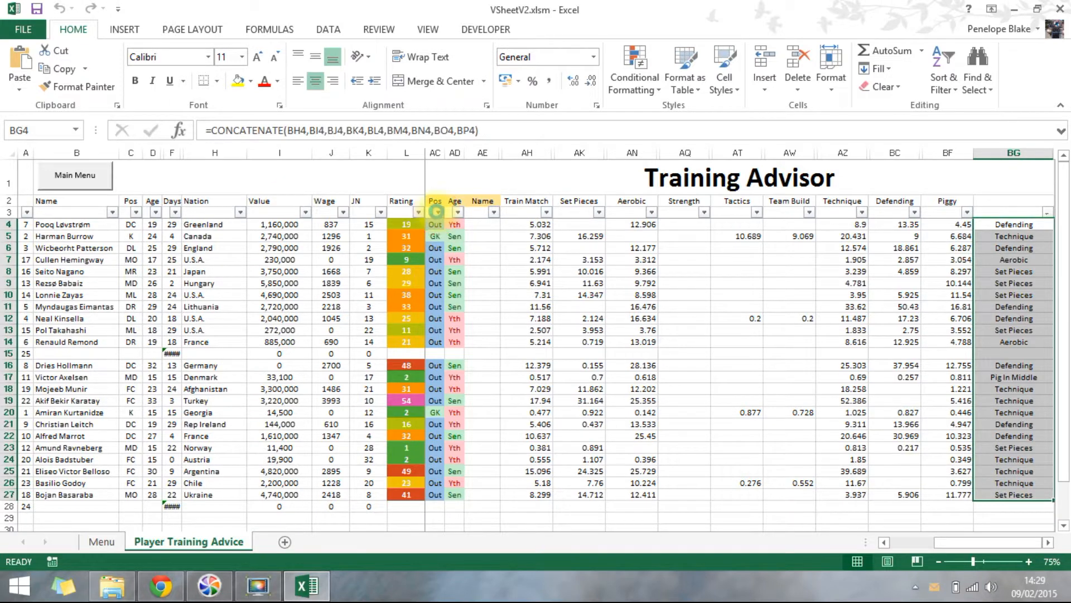
# Filter the Training Advisor's Pos column to GK only and select the recommended training in row 20
pyautogui.click(439, 213)
pyautogui.click(281, 364)
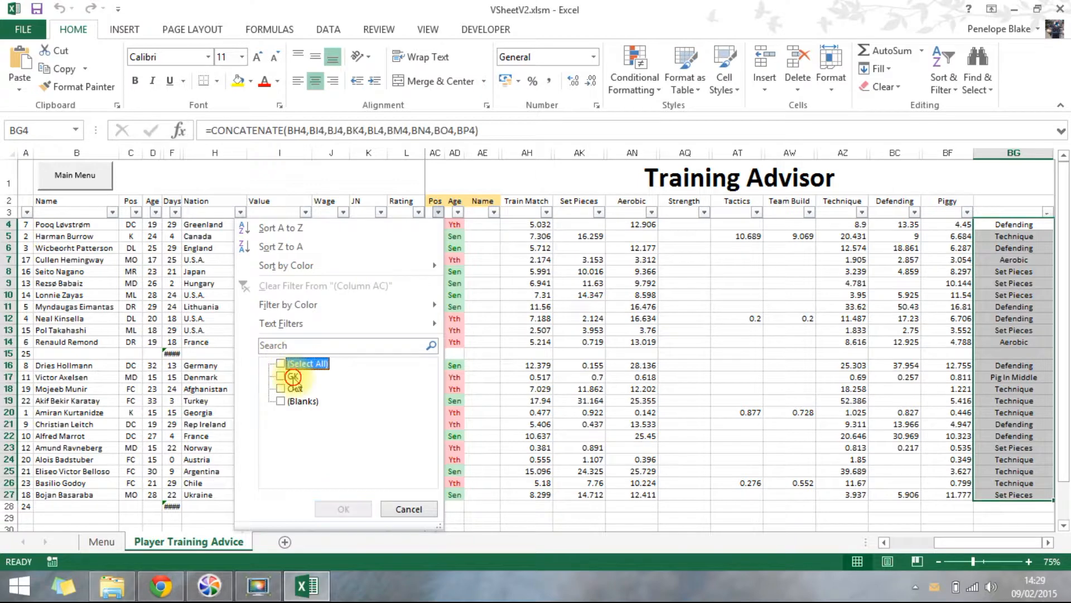
pyautogui.click(281, 376)
pyautogui.click(341, 509)
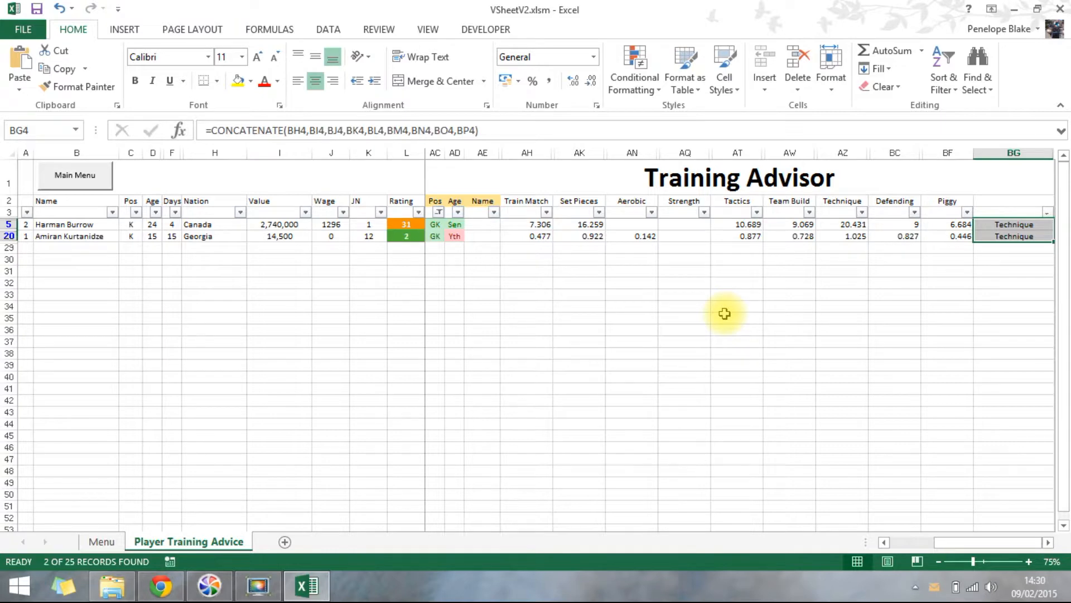
pyautogui.click(1014, 236)
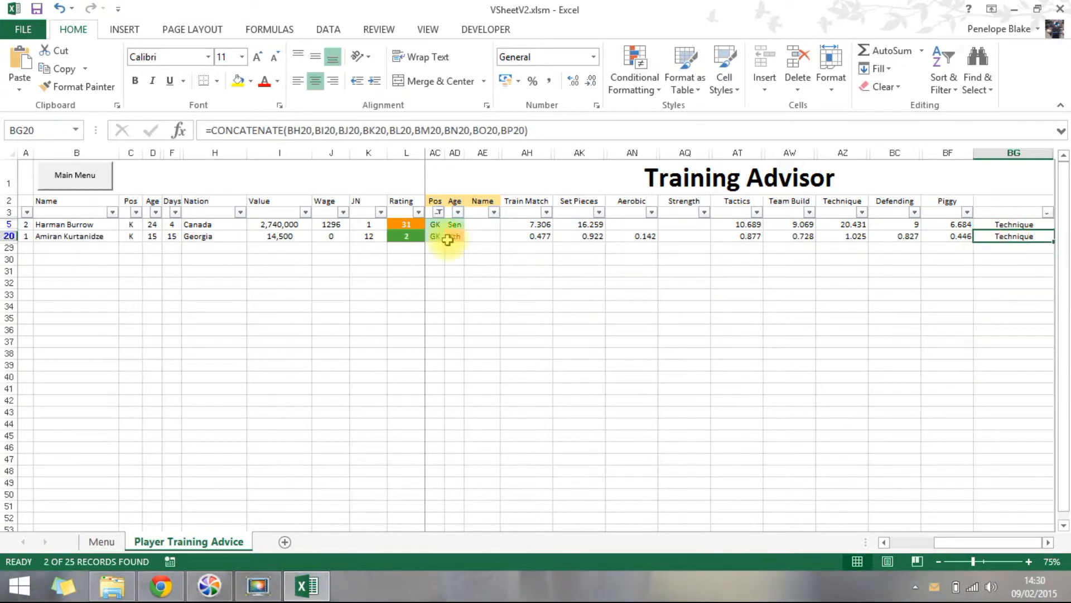
# Change the Pos column filter to show only Out players
pyautogui.click(439, 212)
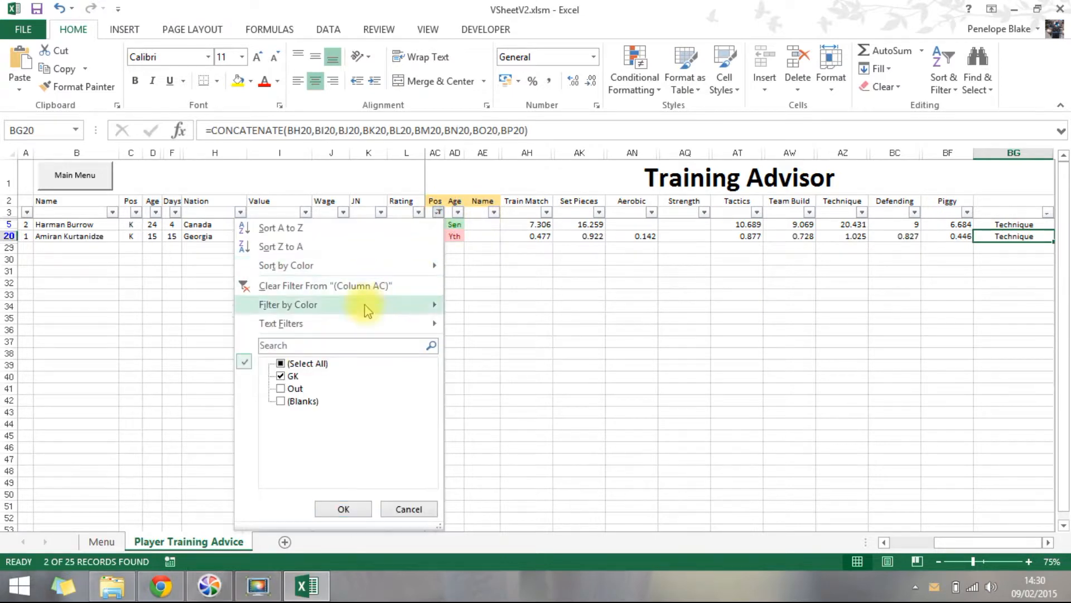
pyautogui.click(281, 389)
pyautogui.click(282, 376)
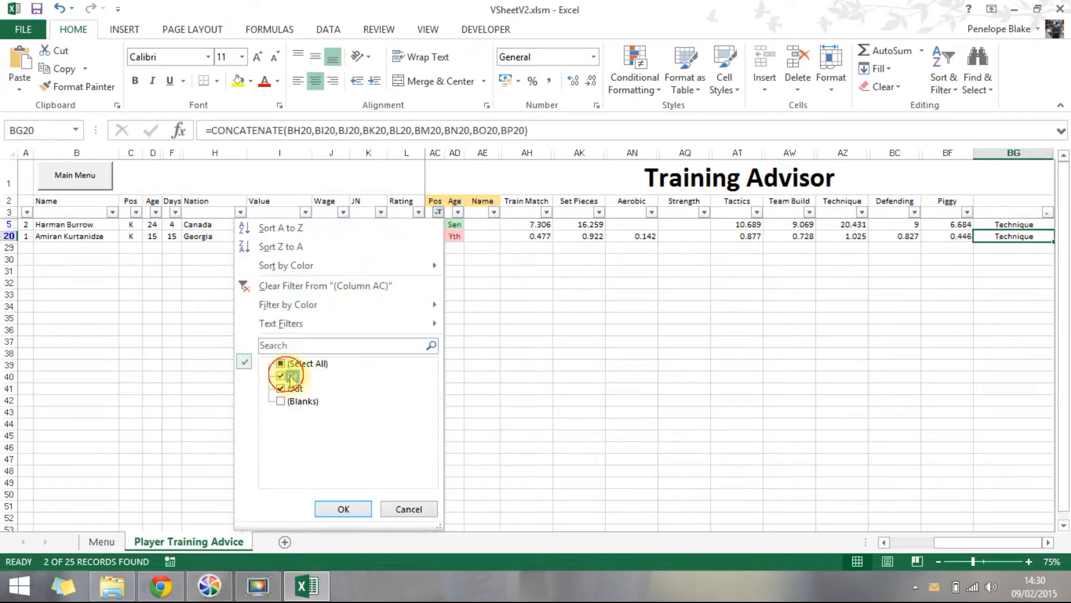
pyautogui.click(342, 510)
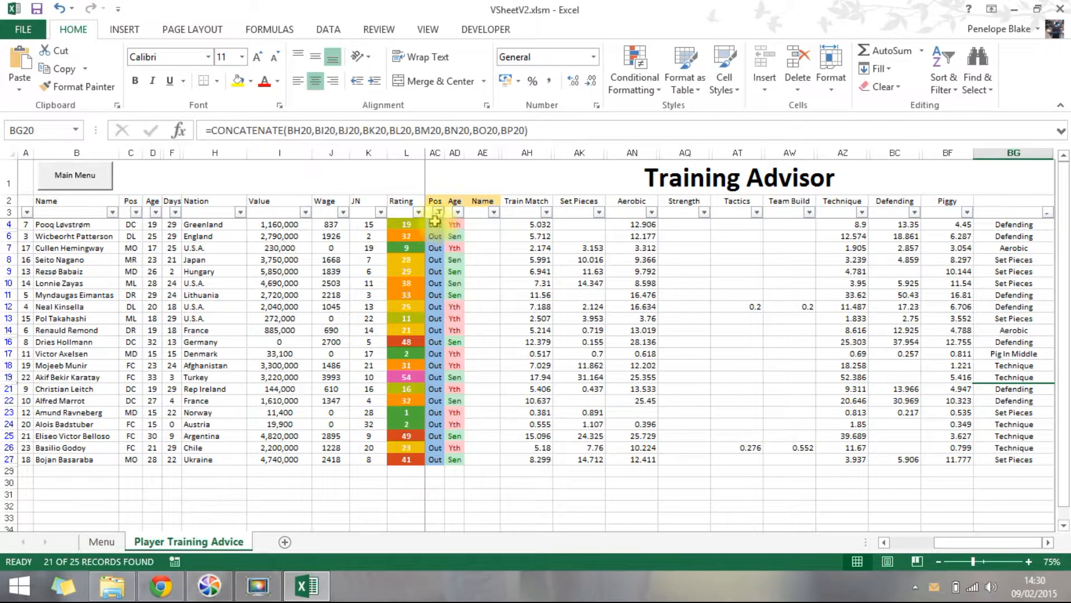
# Examine the Pos and Age columns of the Training Advisor, and compare row 6's age group with its player age and JN number
pyautogui.moveTo(434, 221); pyautogui.dragTo(435, 457)
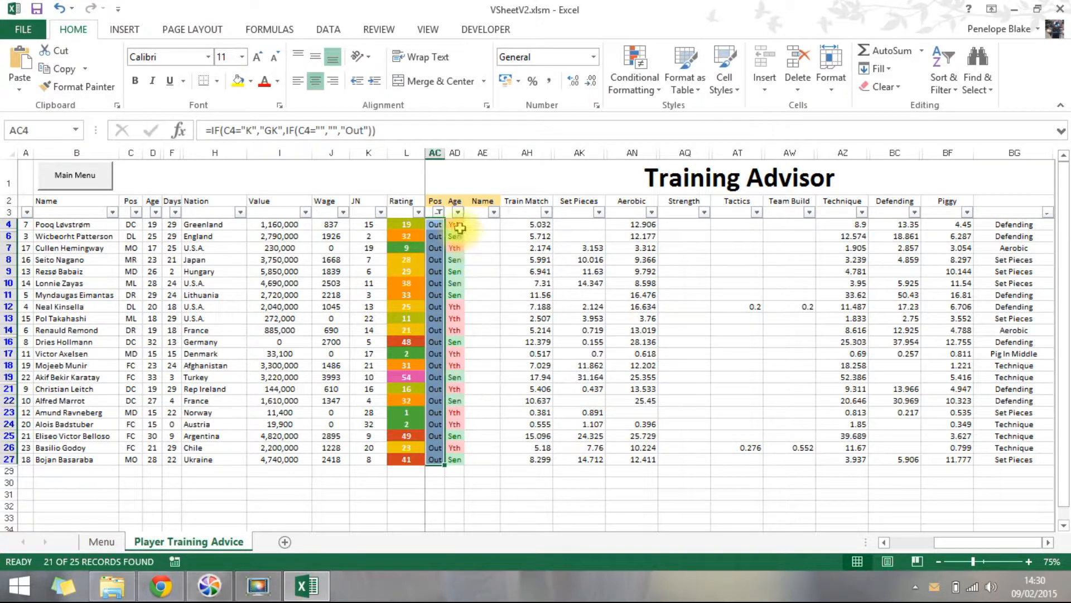
pyautogui.moveTo(454, 224); pyautogui.dragTo(456, 459)
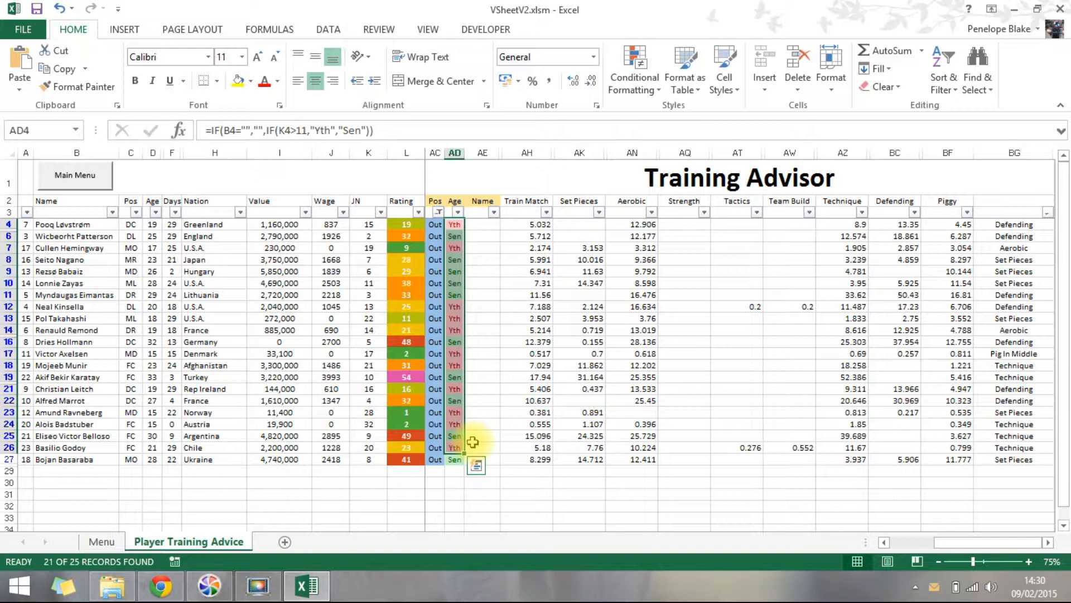
pyautogui.click(455, 236)
pyautogui.click(151, 236)
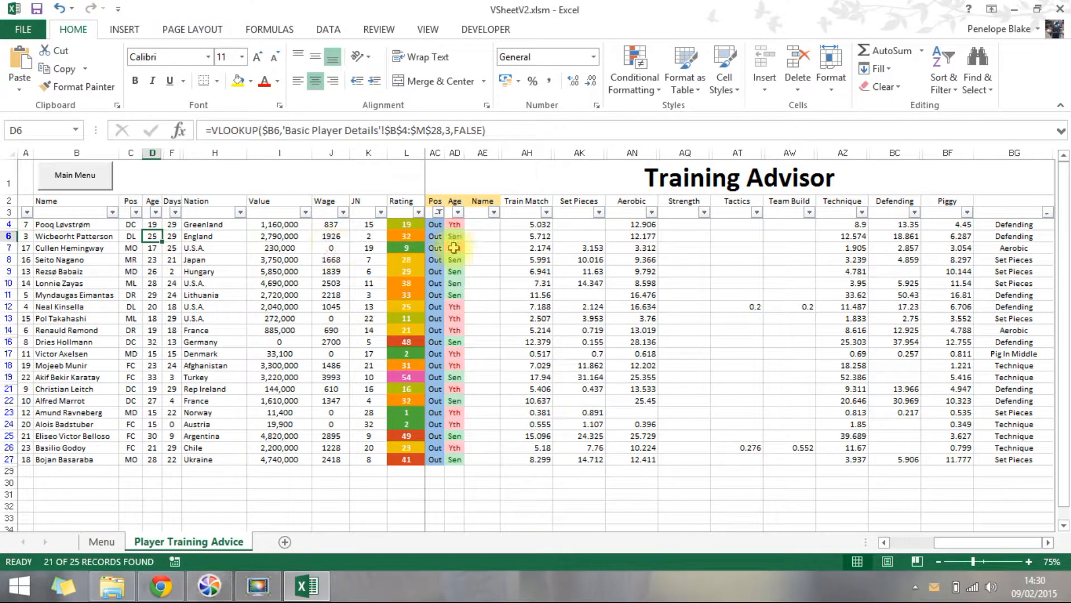
pyautogui.click(454, 236)
pyautogui.click(368, 236)
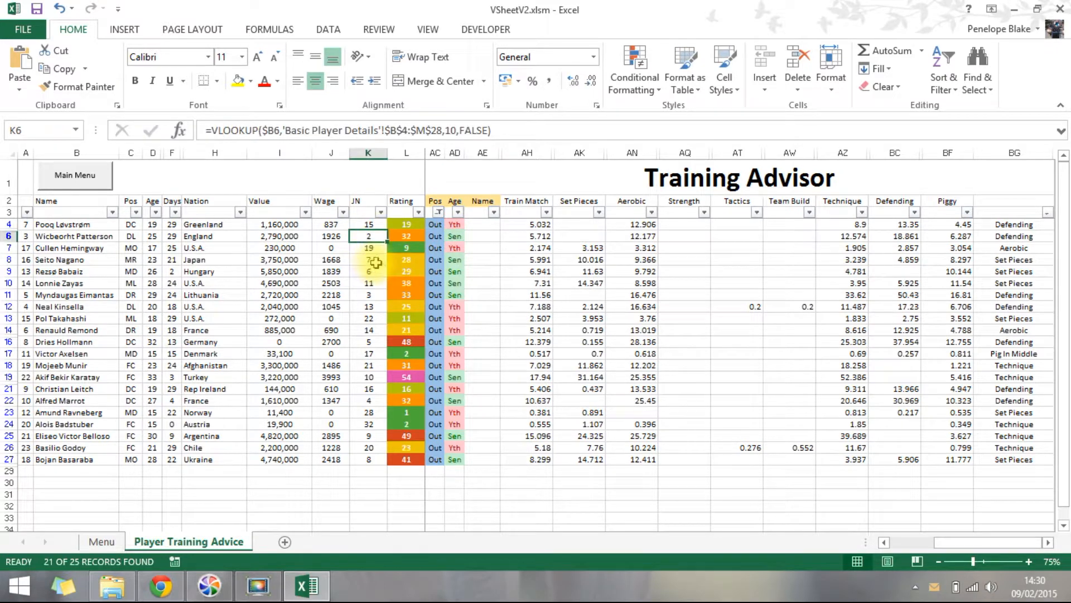
# Check the player ages in rows 8, 12, 25 and 26, and compare row 26's age group with its JN number
pyautogui.click(150, 259)
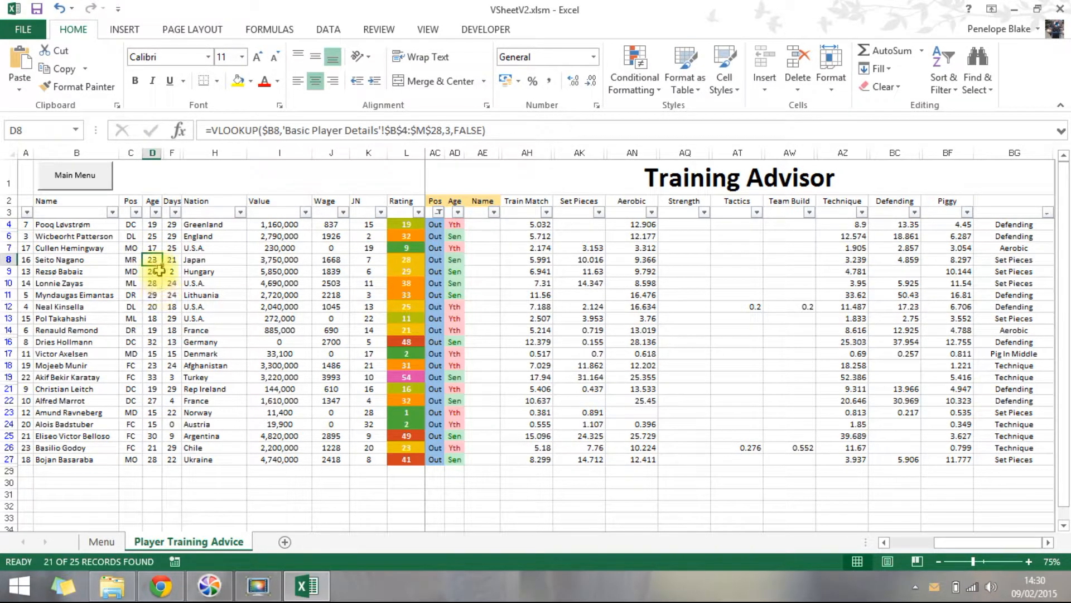
pyautogui.click(154, 305)
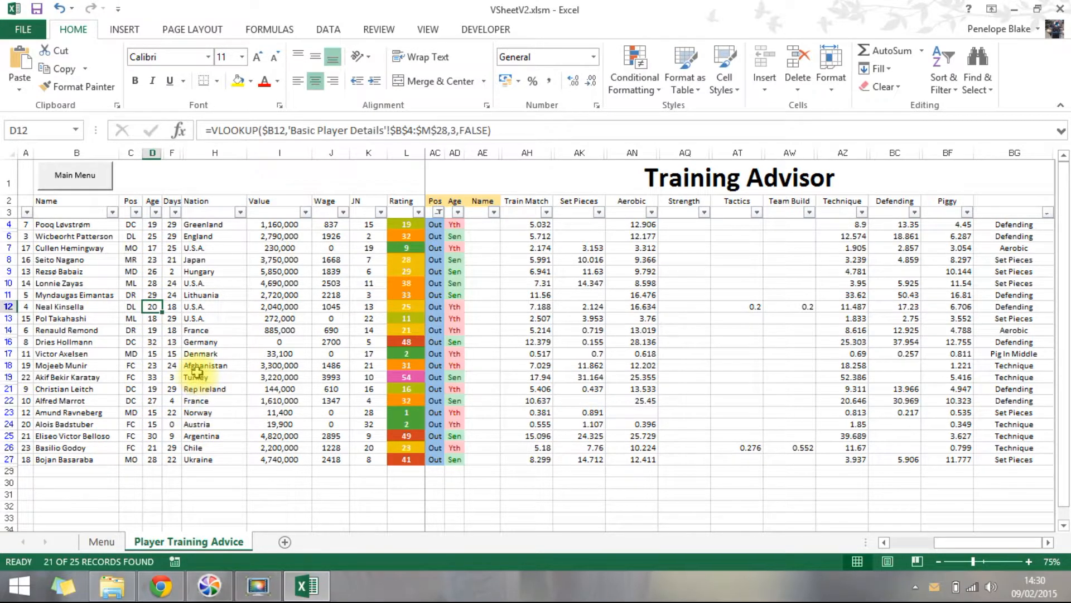
pyautogui.click(152, 436)
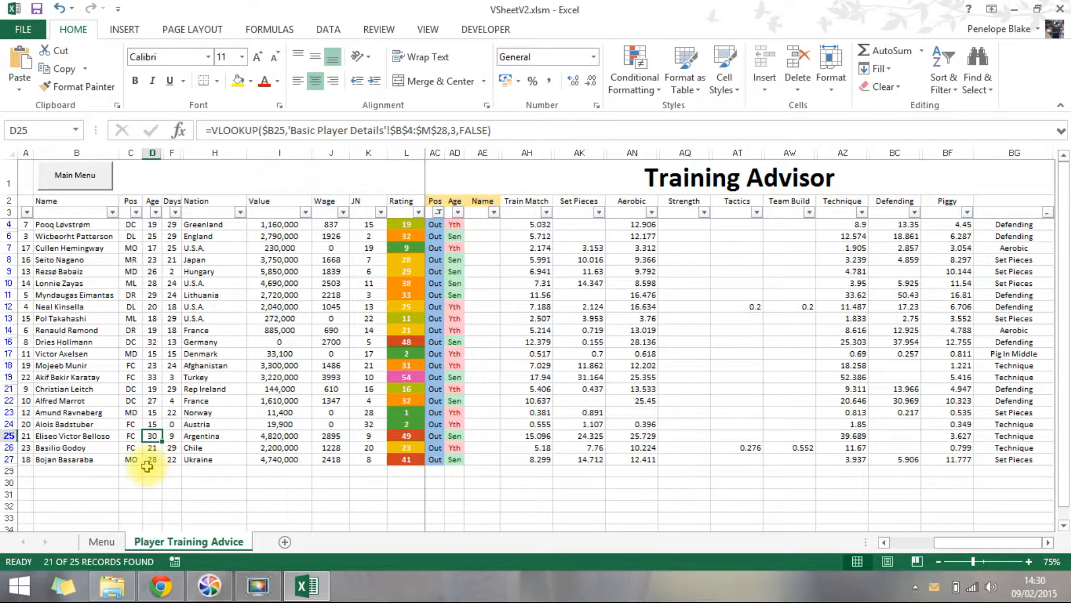
pyautogui.click(151, 448)
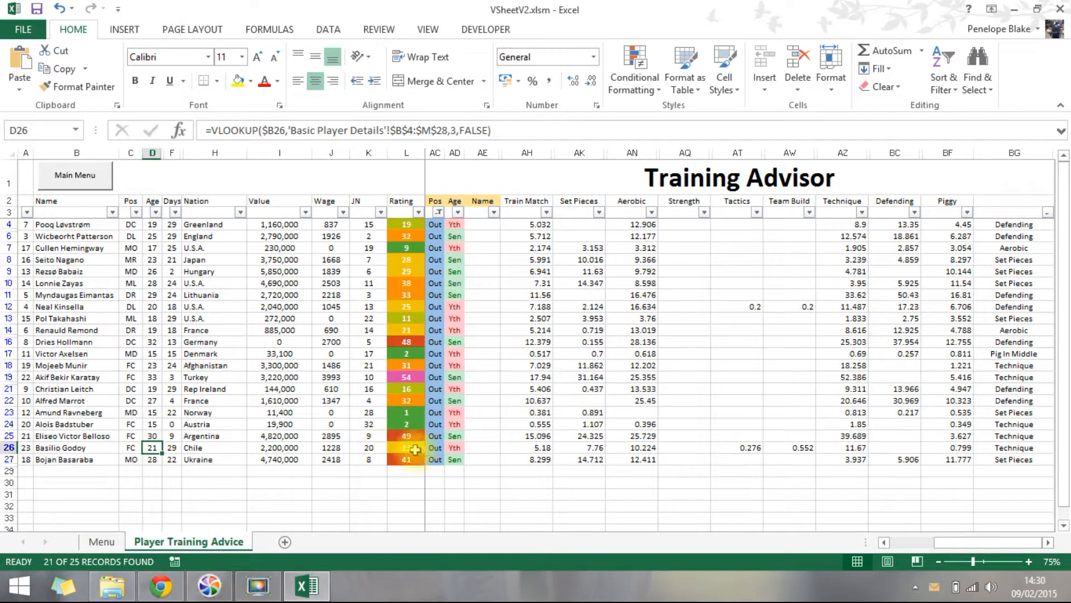
pyautogui.click(455, 448)
pyautogui.click(375, 448)
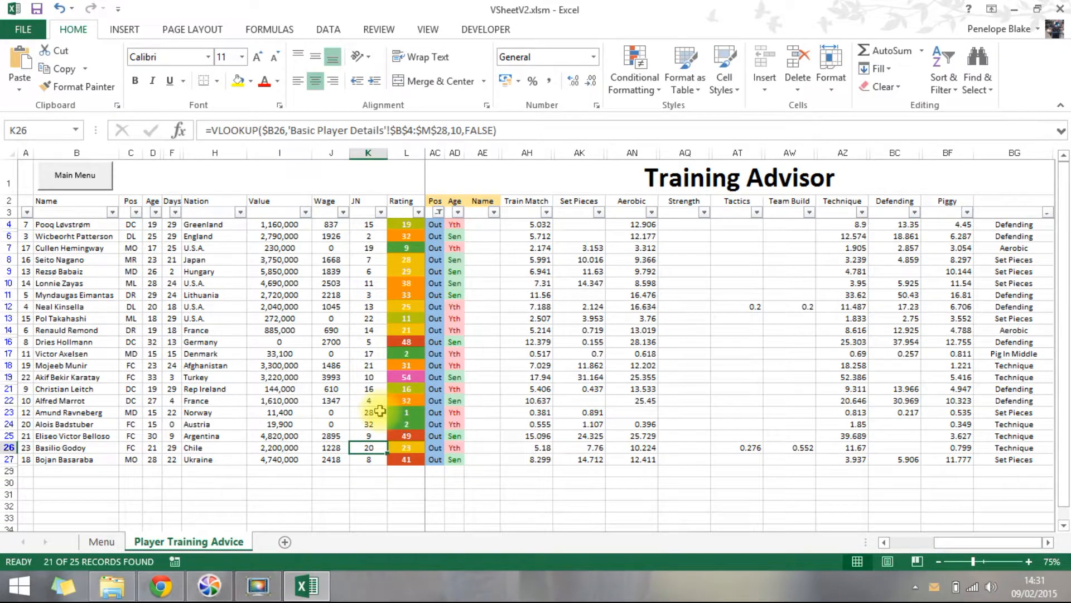
# Filter the Training Advisor's Age column to Sen only, and sort the recommended trainings A to Z to highlight the training groups
pyautogui.click(457, 213)
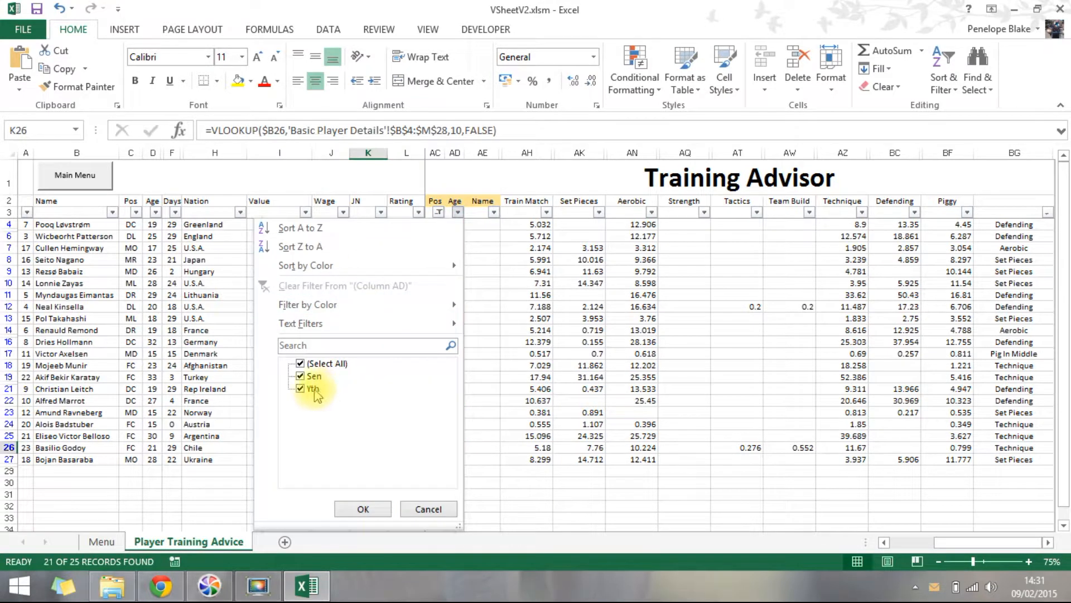
pyautogui.click(301, 389)
pyautogui.click(361, 507)
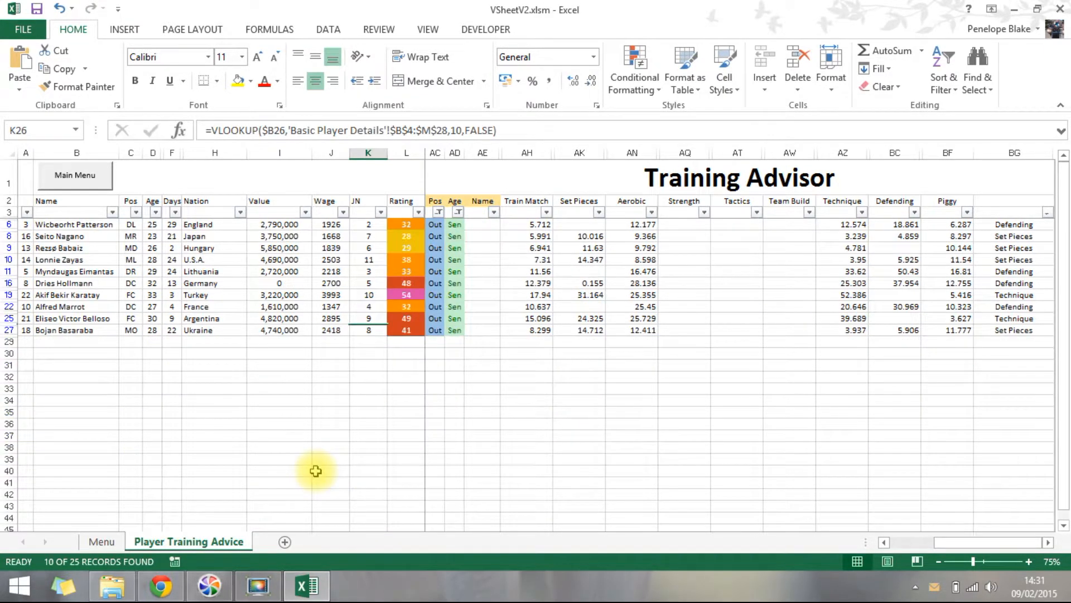
pyautogui.click(1048, 212)
pyautogui.click(935, 233)
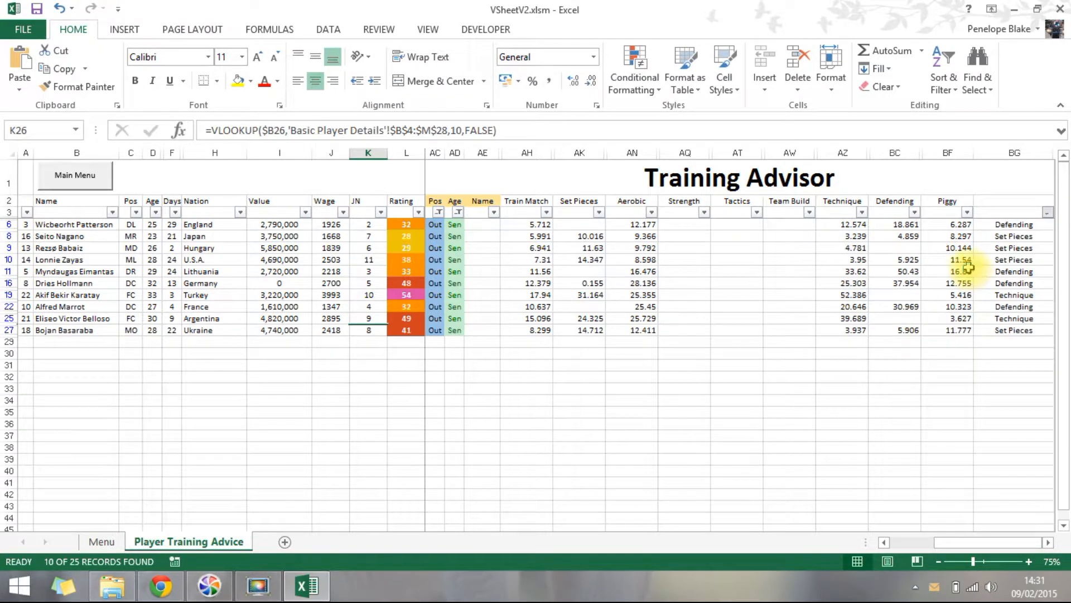
pyautogui.moveTo(1009, 224); pyautogui.dragTo(1021, 259)
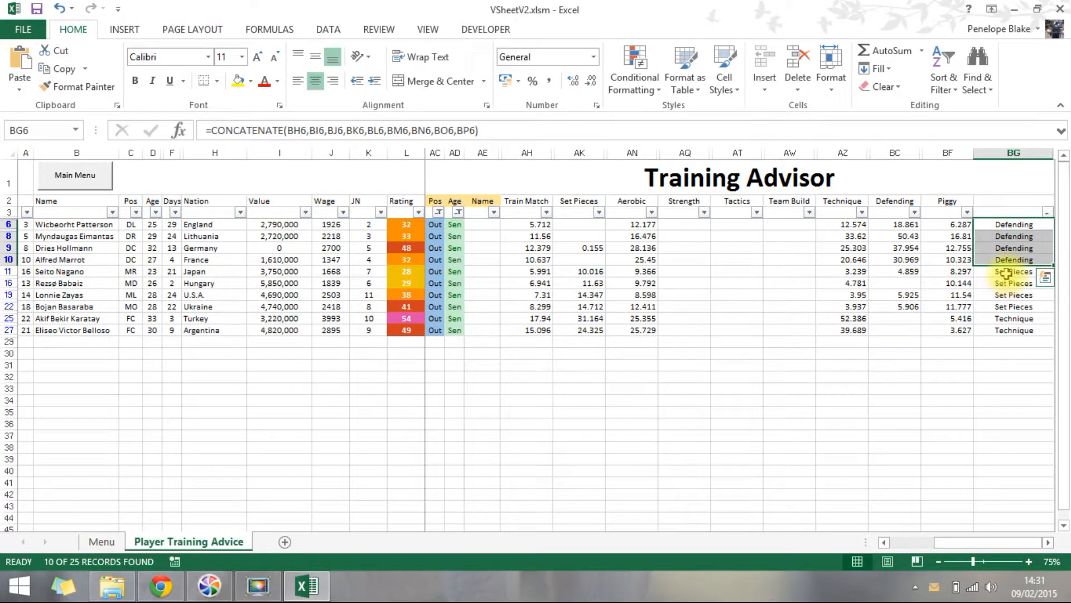
pyautogui.moveTo(1009, 272); pyautogui.dragTo(1013, 329)
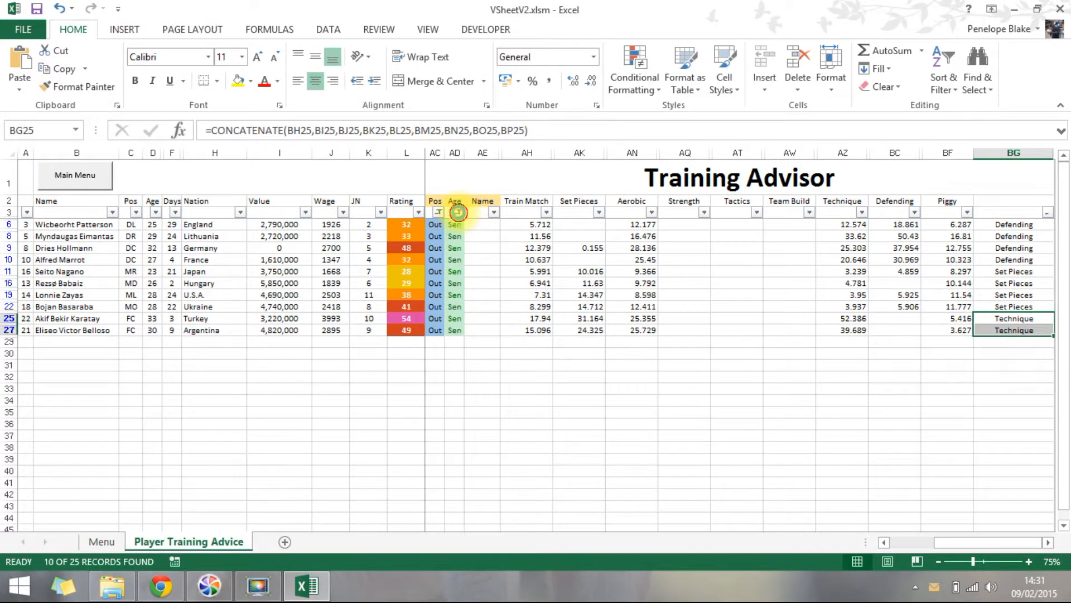
# Change the Training Advisor's Age filter to Yth only and sort the recommended trainings A to Z
pyautogui.click(457, 212)
pyautogui.click(301, 375)
pyautogui.click(301, 388)
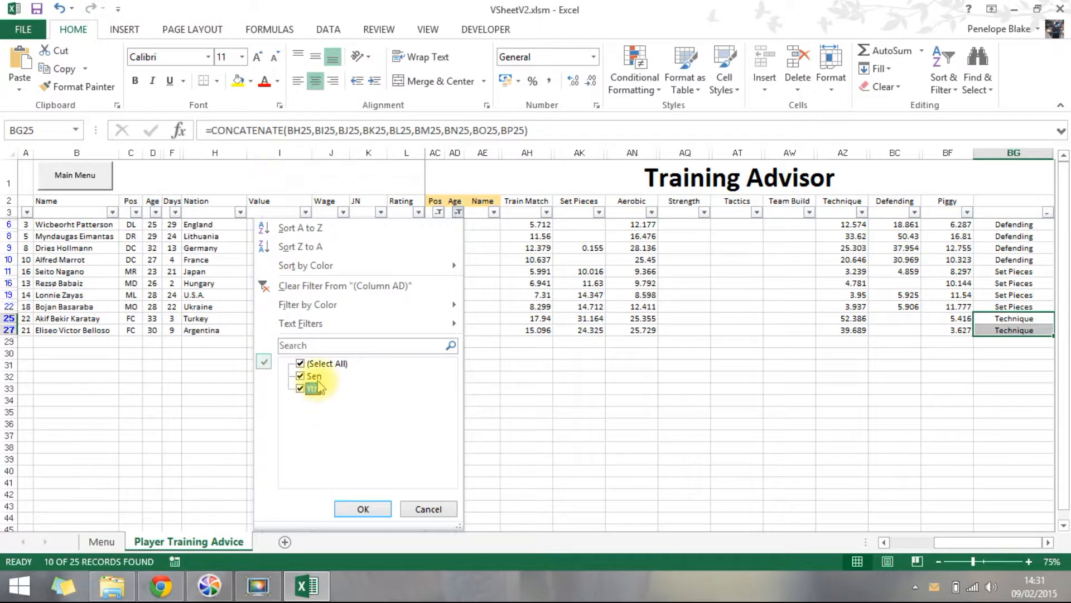
pyautogui.click(363, 509)
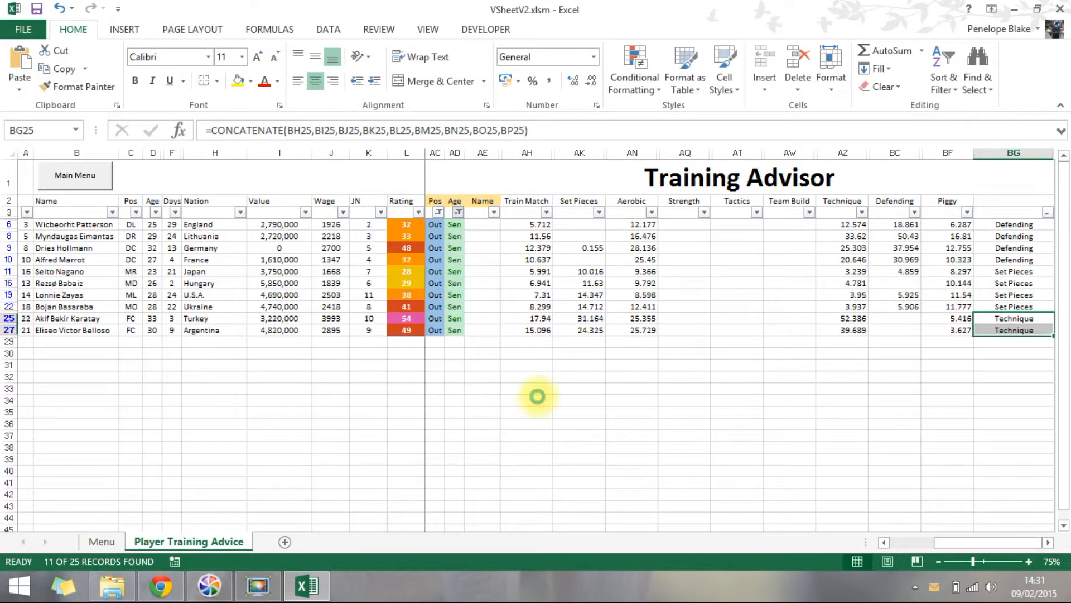
pyautogui.click(1047, 213)
pyautogui.click(924, 228)
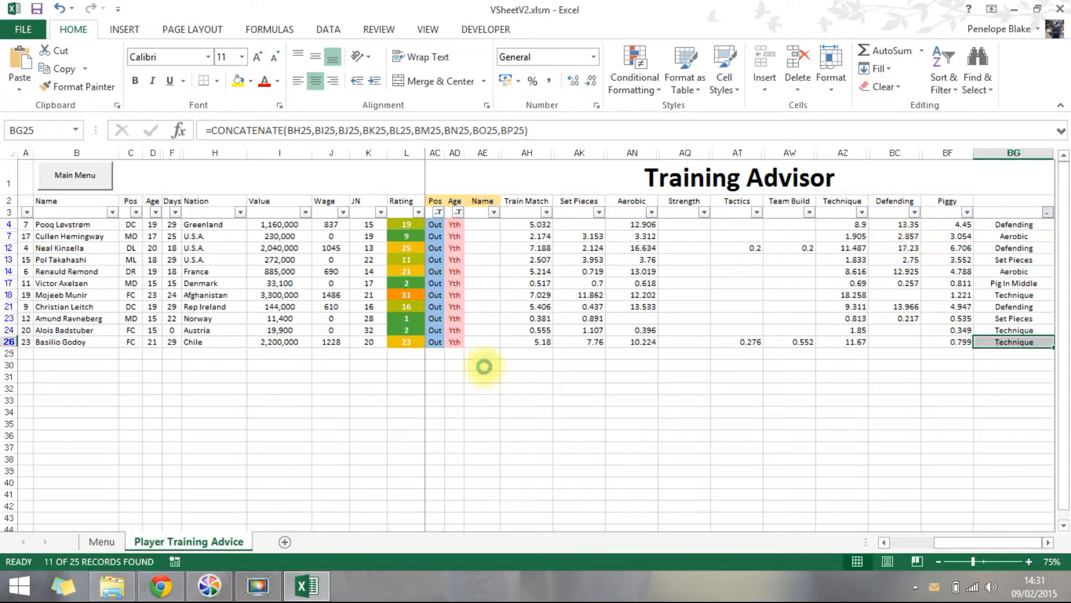
# Enter Coach 1, Coach 2 and Coach 3 in the Training Advisor's Name cells AE4, AE7 and AE12
pyautogui.click(480, 223)
pyautogui.moveTo(480, 223); pyautogui.dragTo(488, 339)
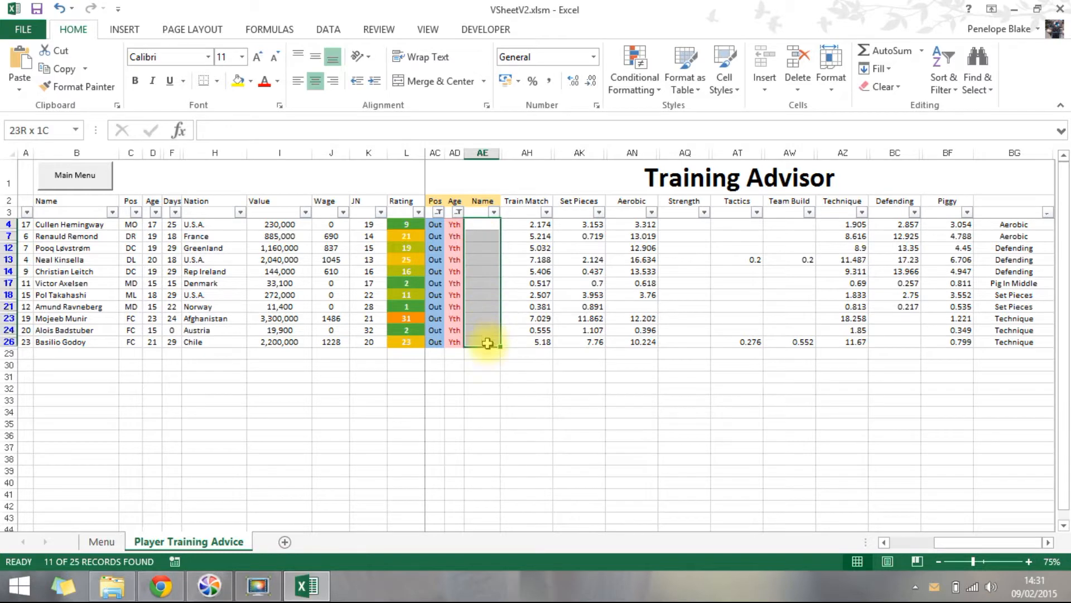
pyautogui.click(482, 226)
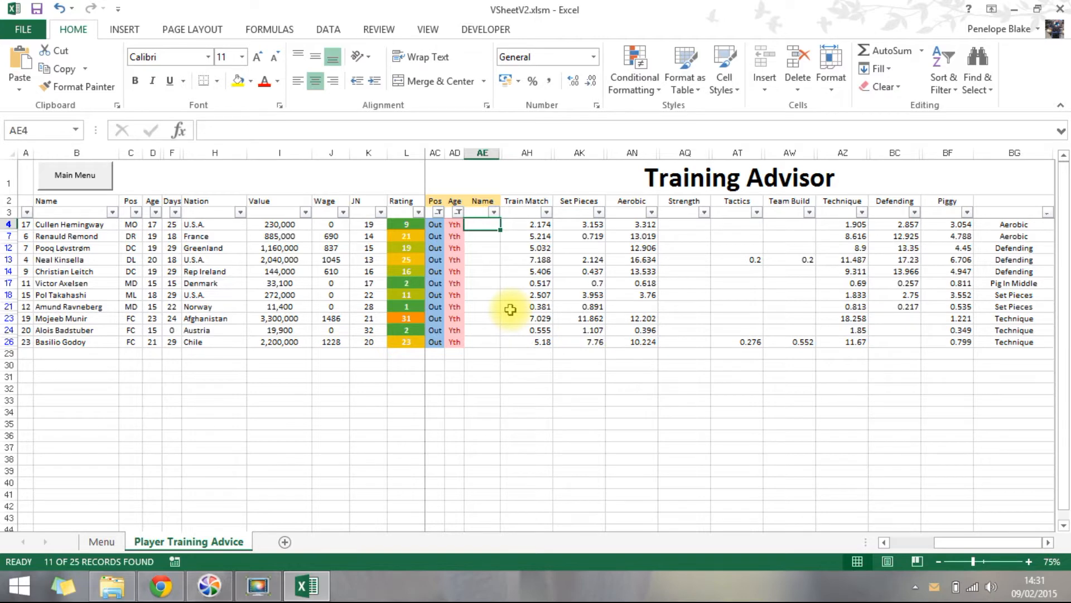
pyautogui.write('Coach')
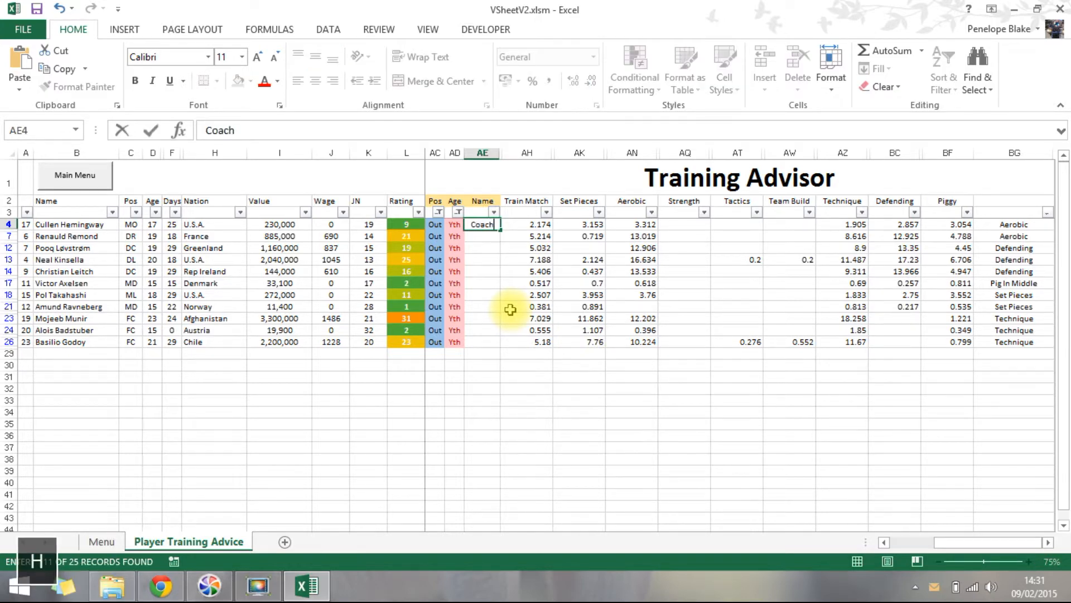
pyautogui.write(' 1')
pyautogui.press('Return')
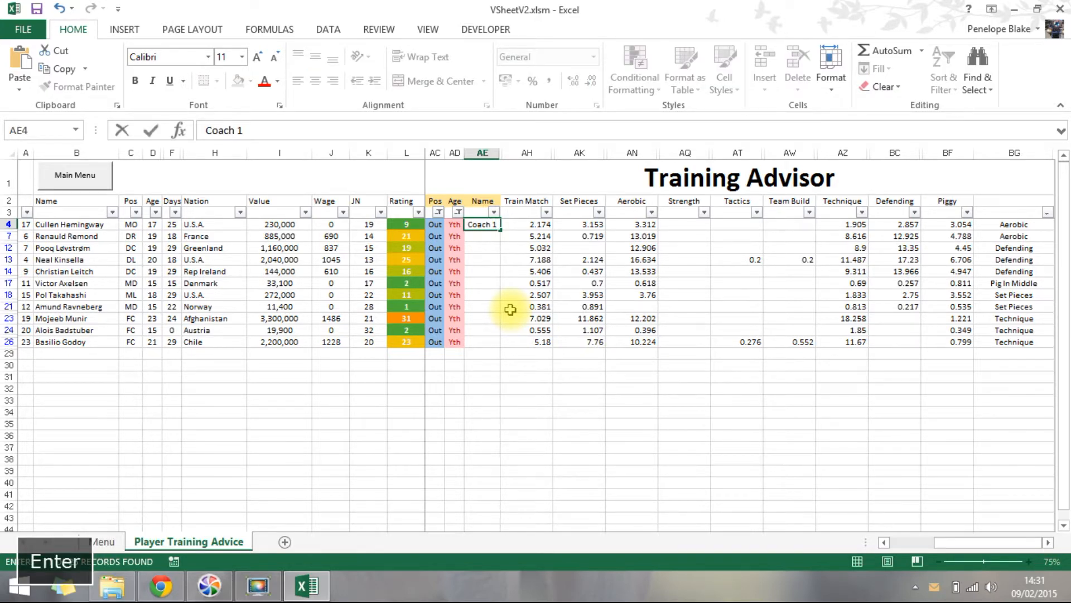
pyautogui.write('Coach 1')
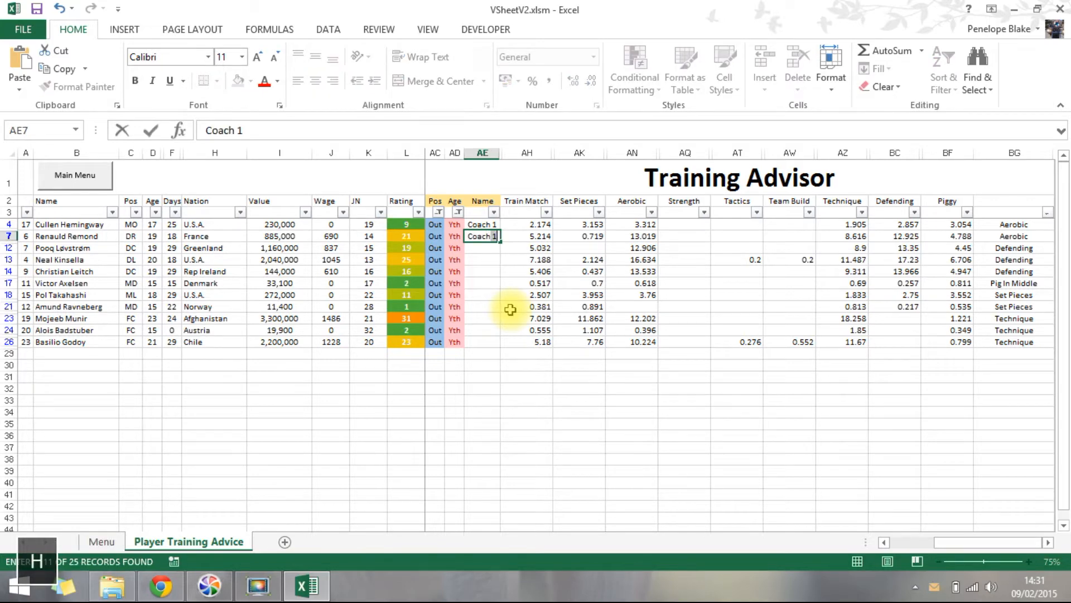
pyautogui.write('2')
pyautogui.press('Return')
pyautogui.write('Coa')
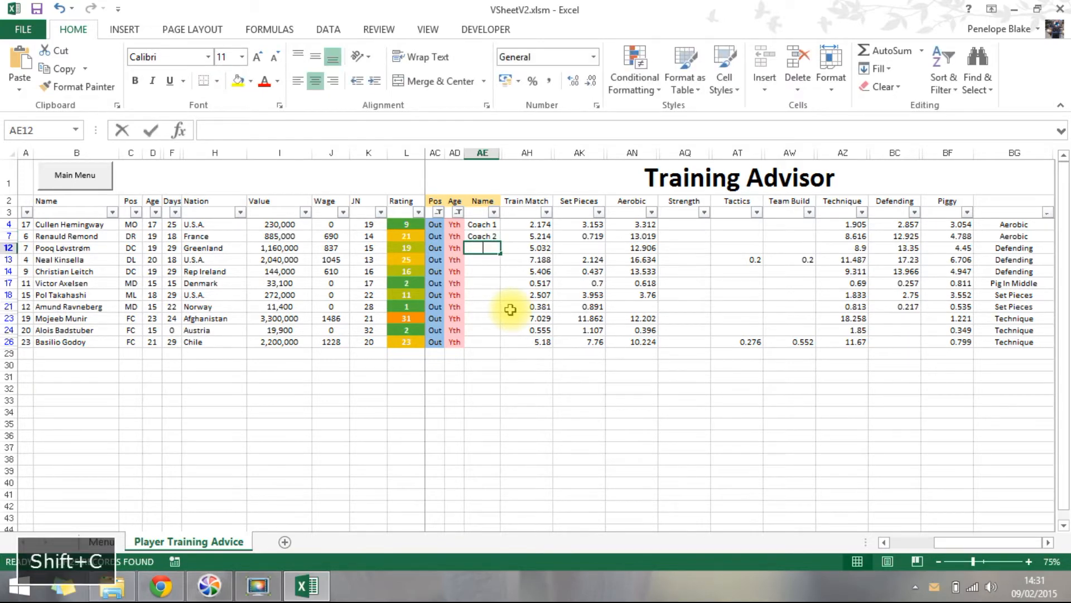
pyautogui.write('ch 3')
pyautogui.press('Return')
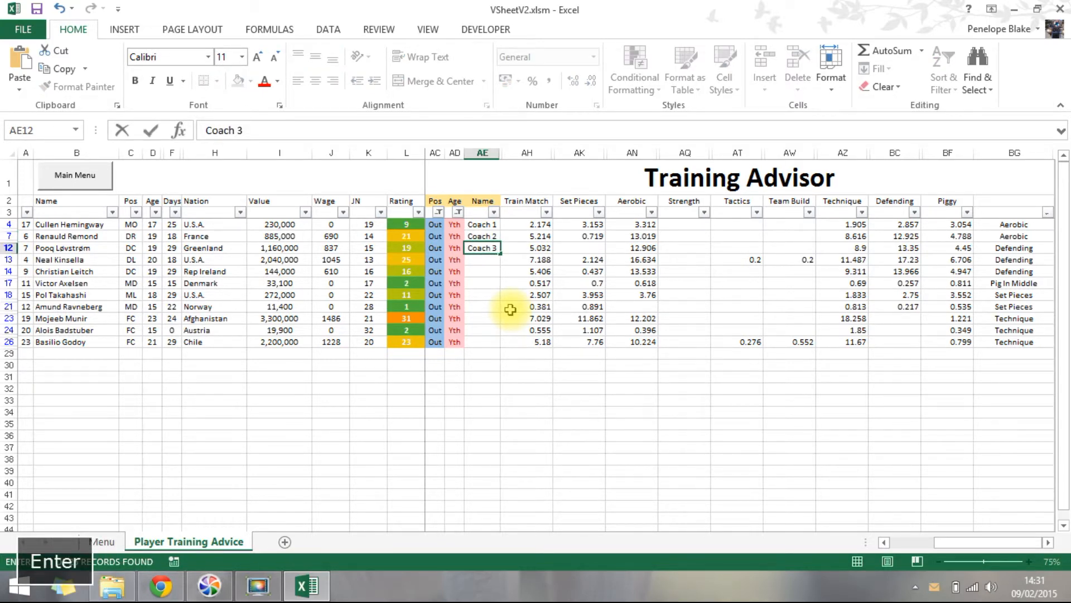
# Copy Coach 3 from AE12 into the remaining visible Name cells, AE13 to AE26
pyautogui.press('Up')
pyautogui.hotkey('ctrl', 'c')
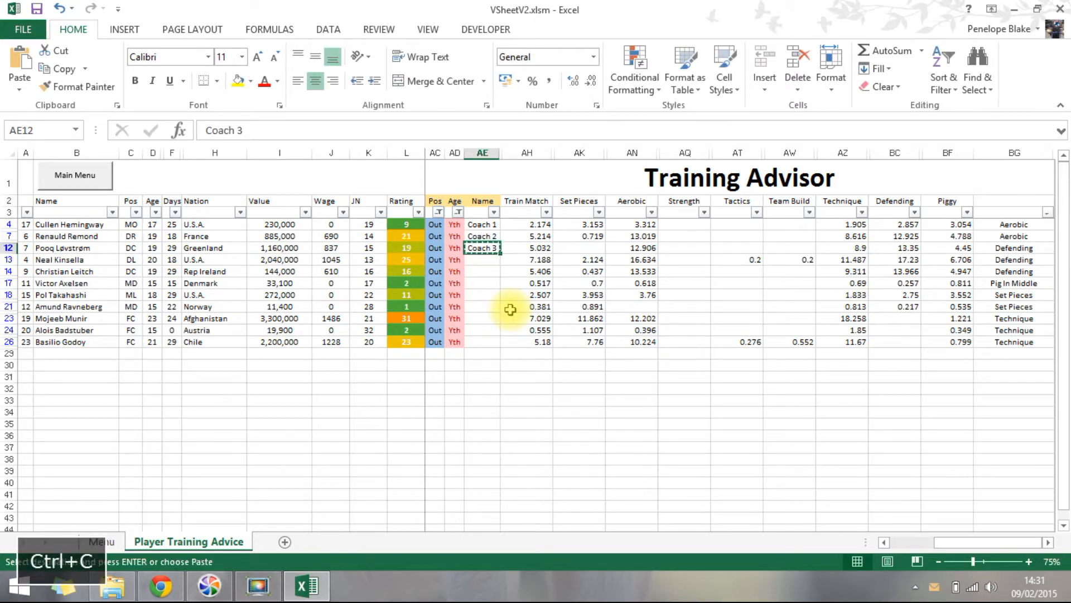
pyautogui.press('Down')
pyautogui.hotkey('shift', 'Down')
pyautogui.hotkey('shift', 'Down')
pyautogui.hotkey('shift', 'Down')
pyautogui.hotkey('shift', 'Down')
pyautogui.hotkey('shift', 'Down')
pyautogui.hotkey('shift', 'Down')
pyautogui.hotkey('shift', 'Down')
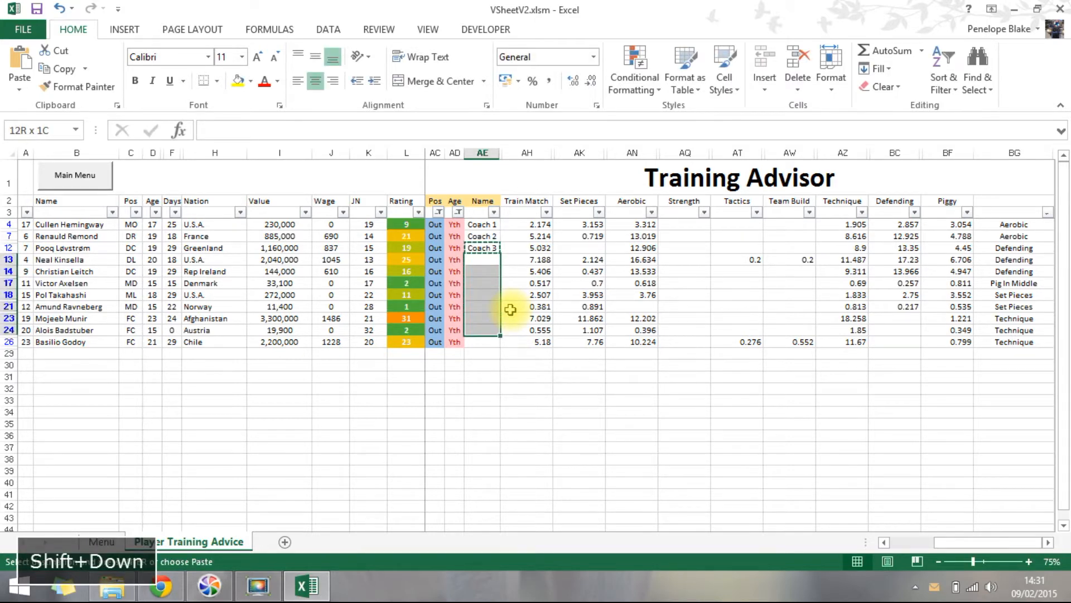
pyautogui.hotkey('shift', 'Down')
pyautogui.hotkey('shift', 'Down')
pyautogui.hotkey('shift', 'Up')
pyautogui.hotkey('shift', 'Up')
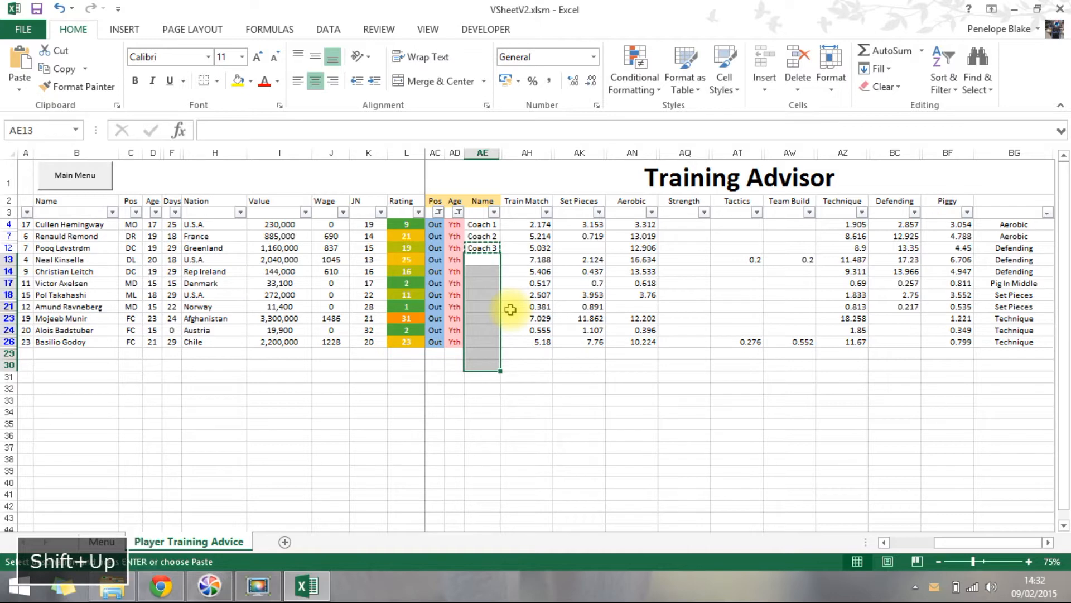
pyautogui.hotkey('ctrl', 'v')
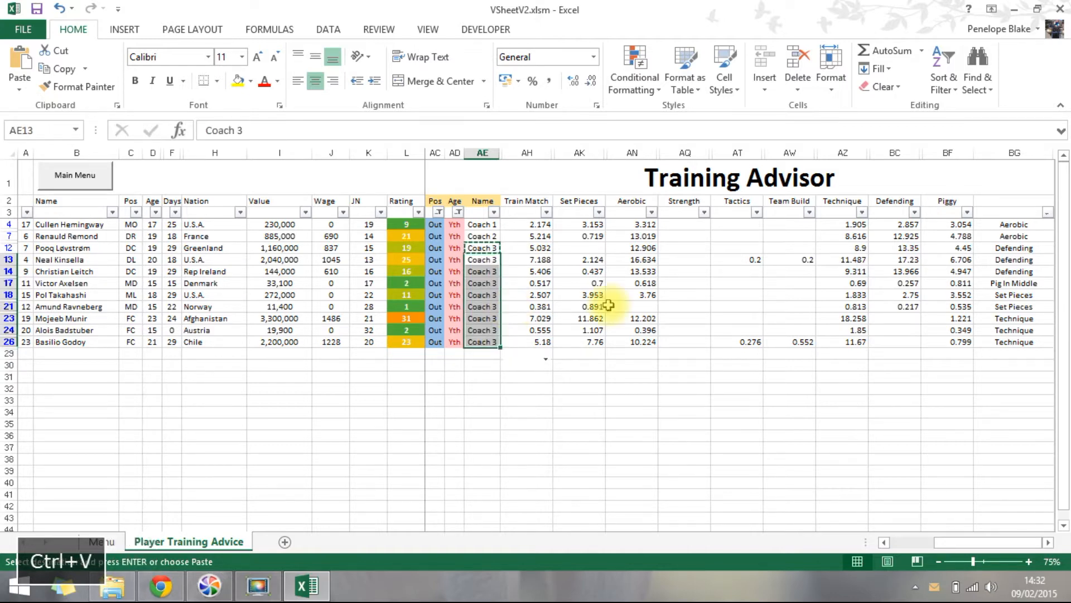
pyautogui.click(481, 376)
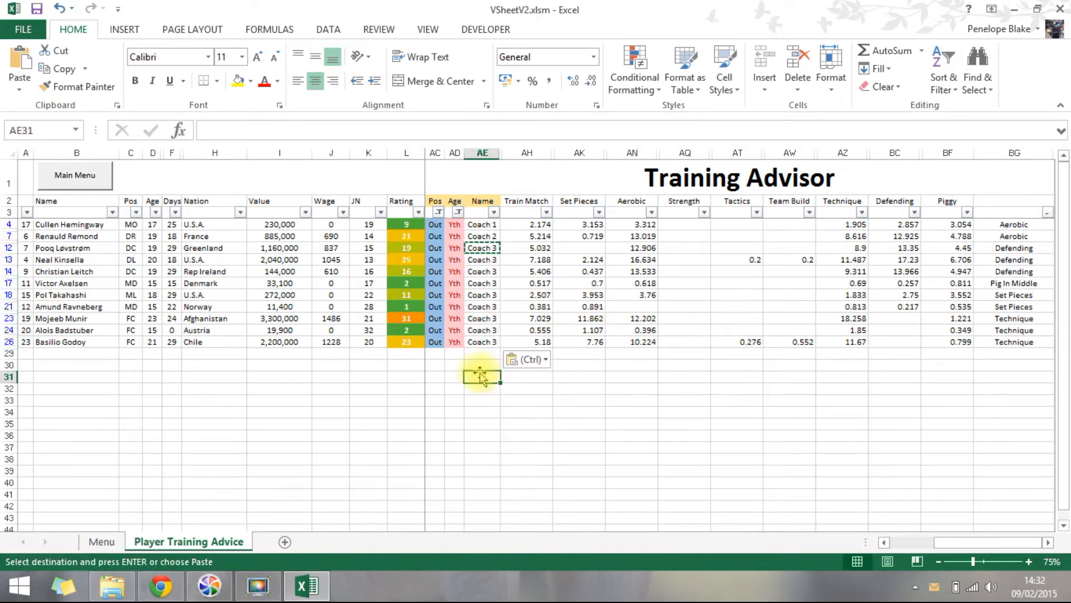
# Filter the Training Advisor's Name column to show only Coach 3 players
pyautogui.click(493, 212)
pyautogui.click(337, 376)
pyautogui.click(337, 388)
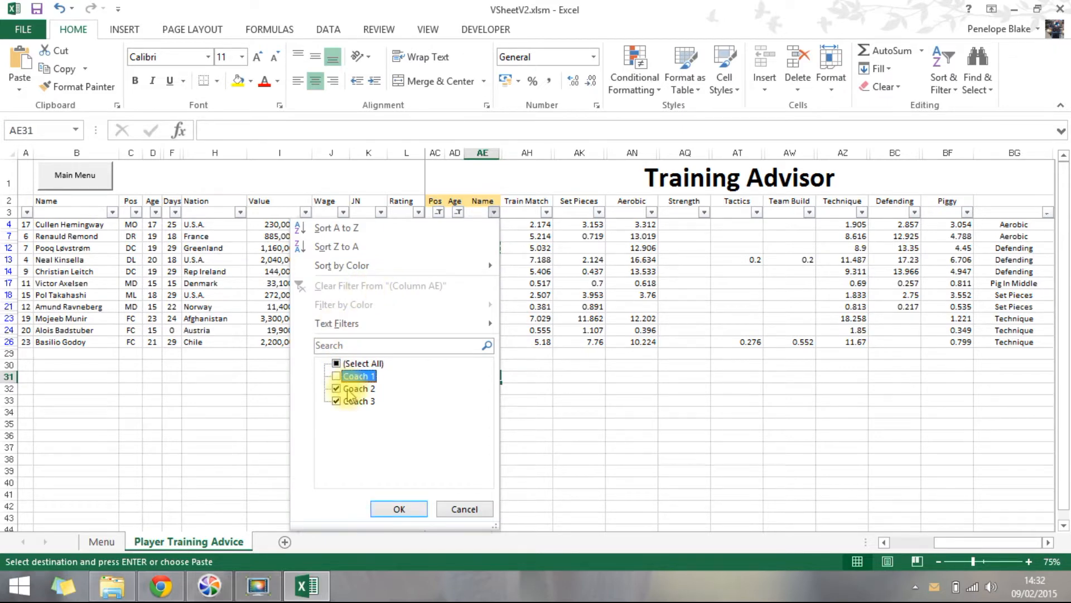
pyautogui.click(398, 509)
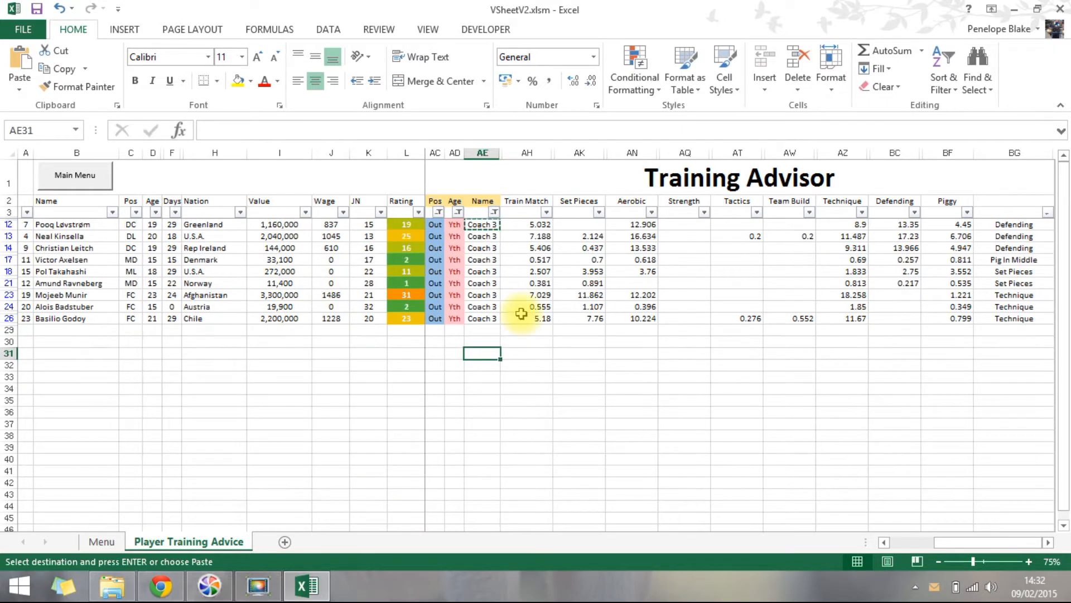
# Show all coaches again in the Name column filter, and delete the coach entries from the visible Name cells
pyautogui.click(494, 212)
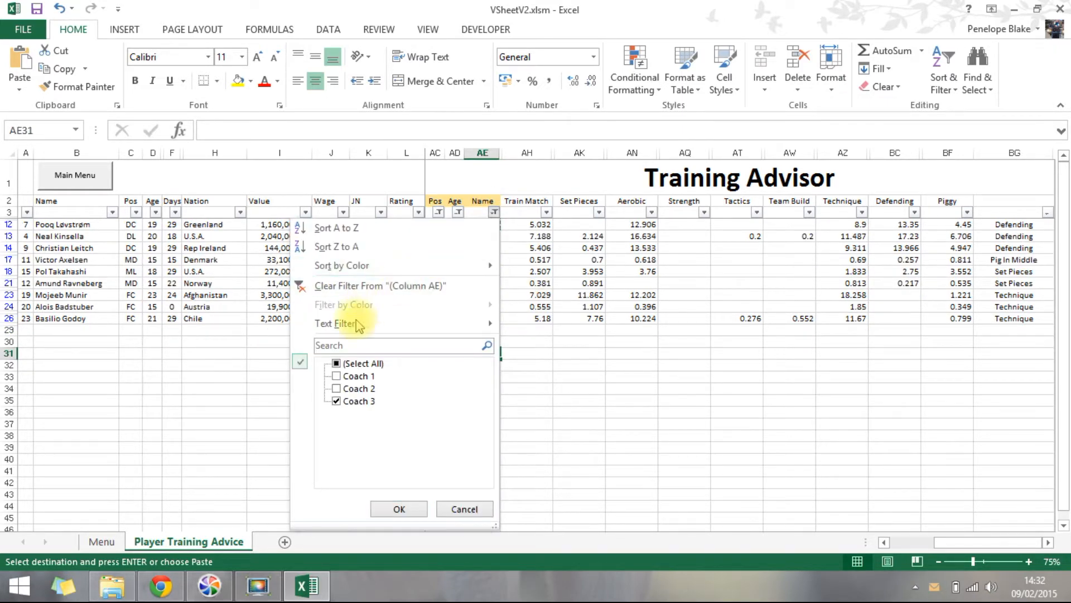
pyautogui.click(337, 365)
pyautogui.click(399, 509)
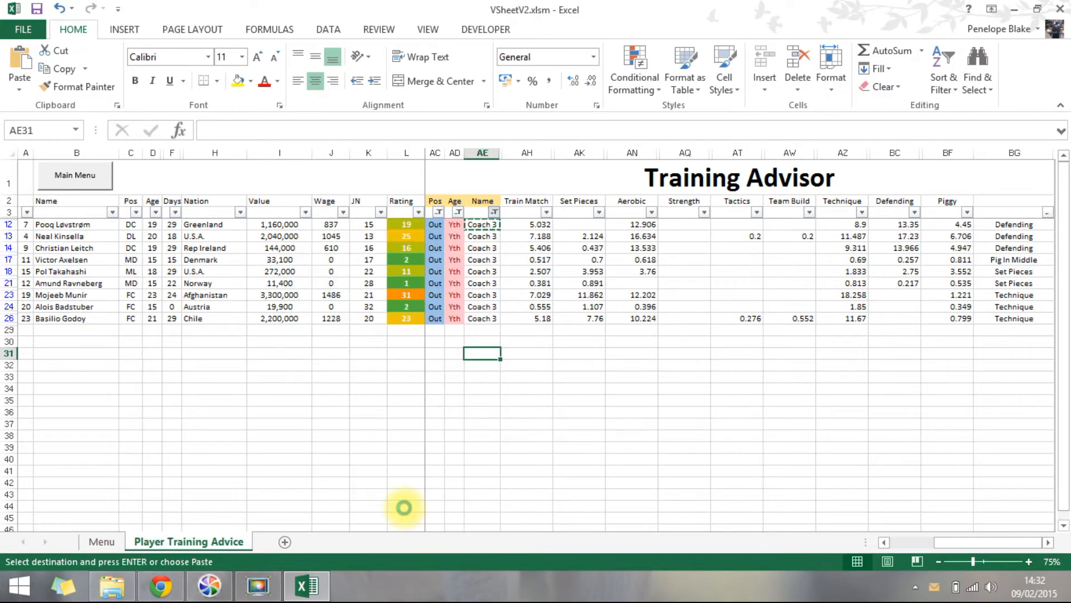
pyautogui.moveTo(478, 223); pyautogui.dragTo(472, 354)
pyautogui.hotkey('ctrl', 'v')
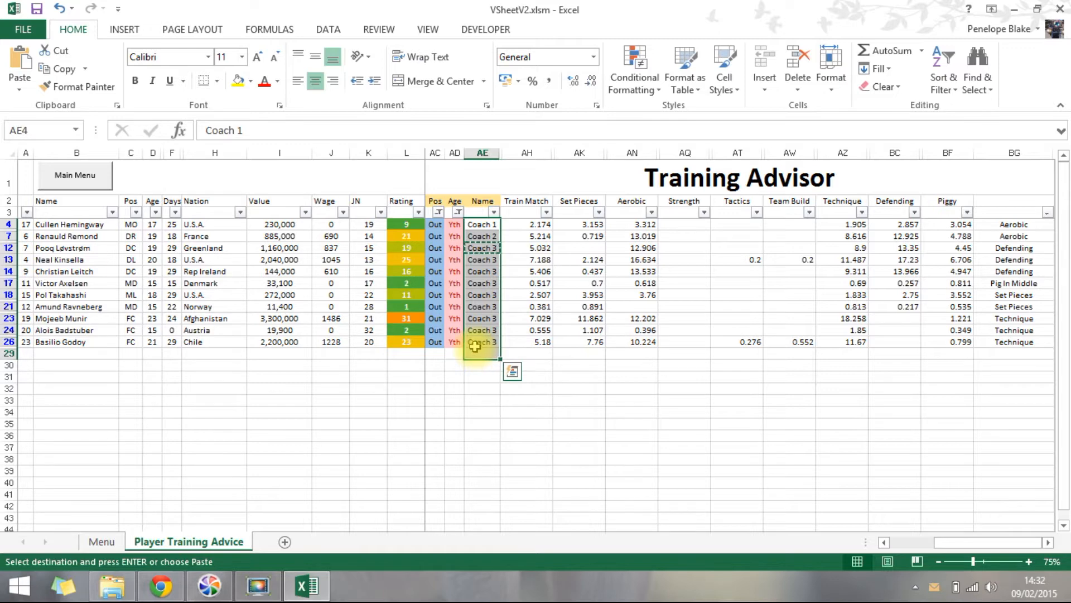
pyautogui.press('Delete')
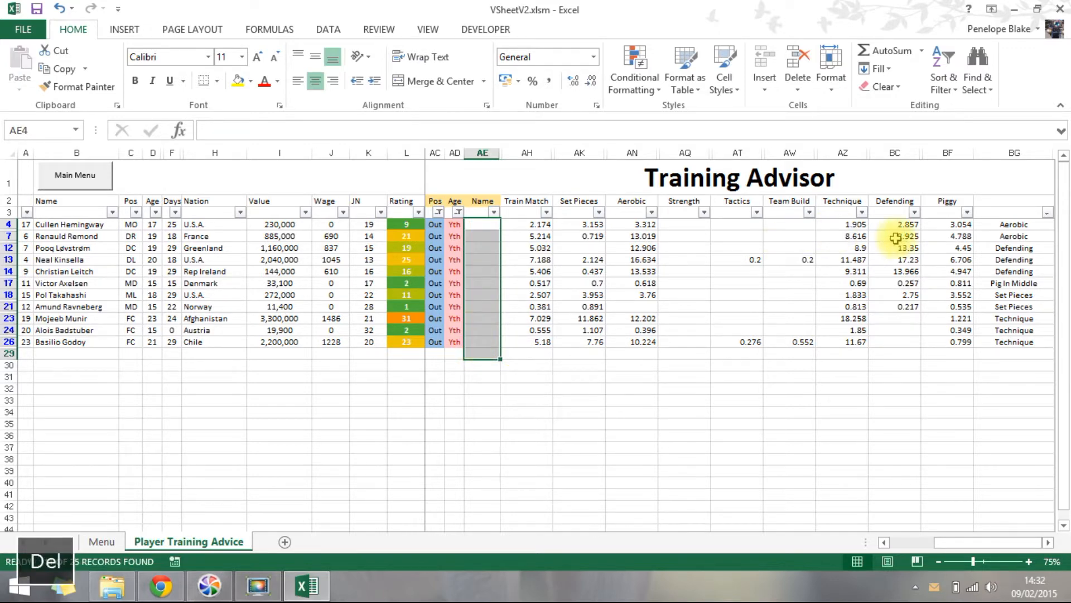
# Sort the training advice in column BG from A to Z and select the advice for the filtered players
pyautogui.click(1047, 212)
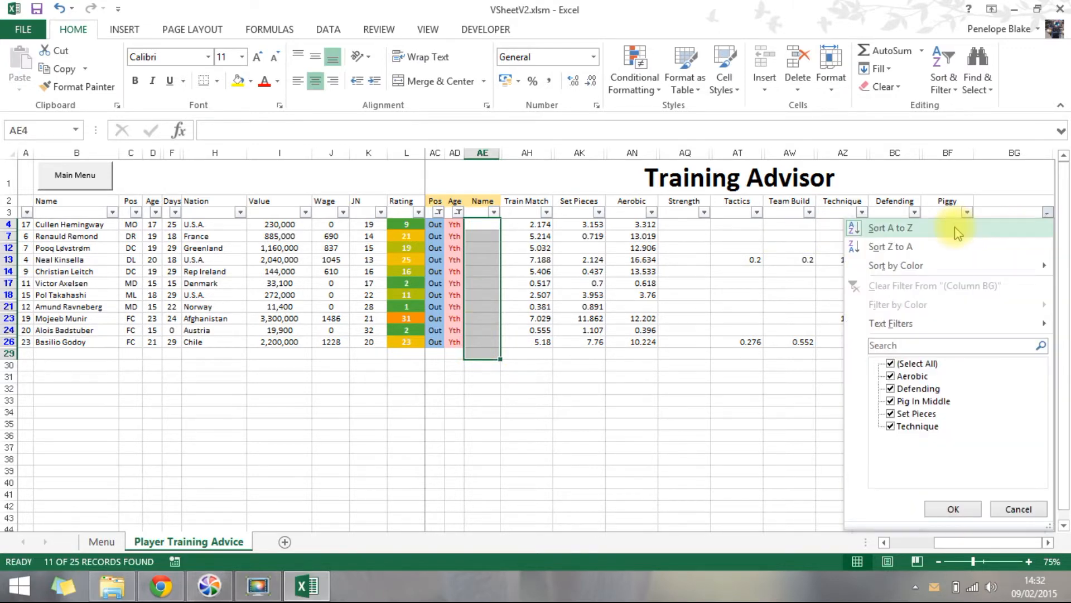
pyautogui.click(880, 244)
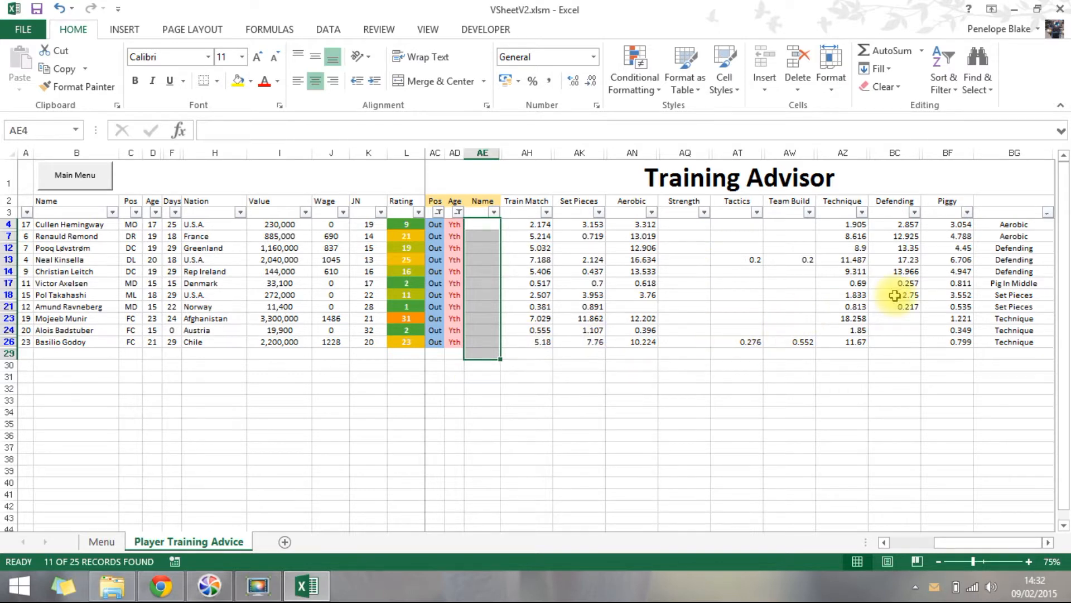
pyautogui.click(995, 283)
pyautogui.moveTo(998, 271); pyautogui.dragTo(999, 342)
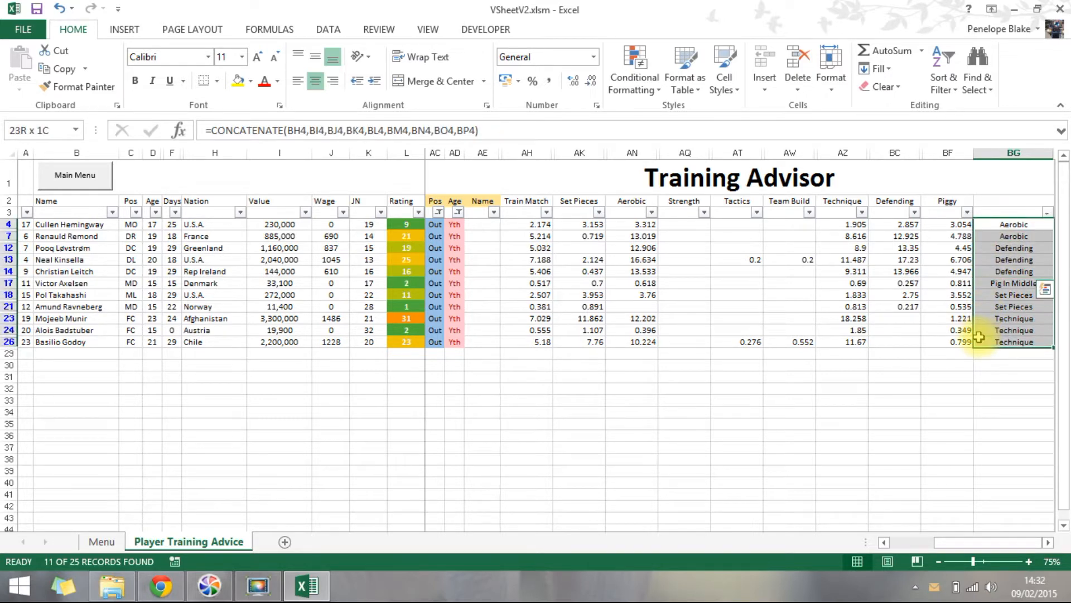
# Show all players again in the Age and Pos column filters, and sort the advice in column BG from A to Z
pyautogui.click(457, 213)
pyautogui.click(300, 363)
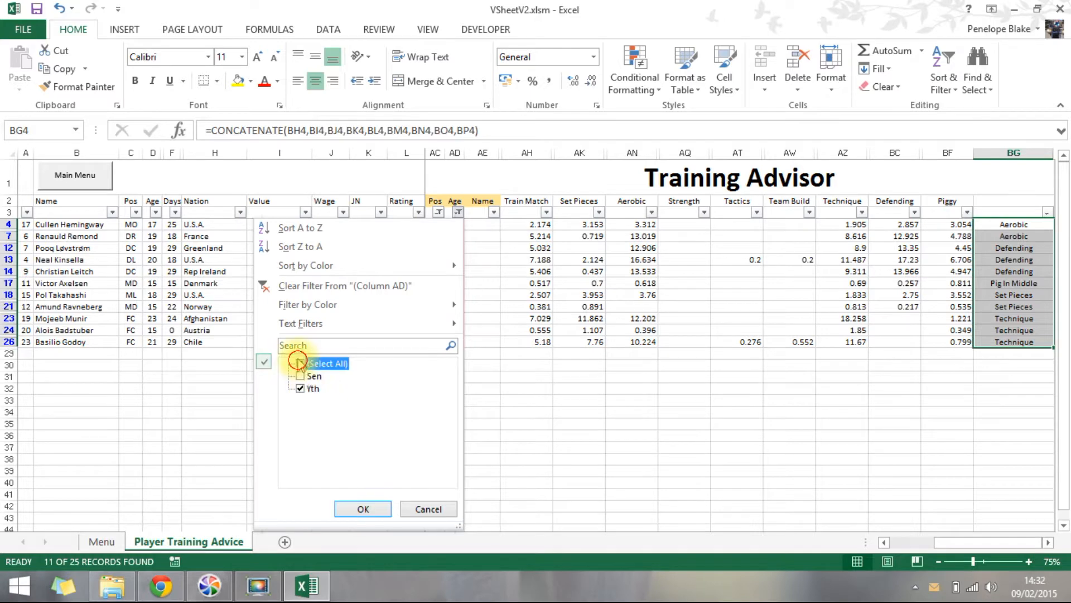
pyautogui.click(364, 509)
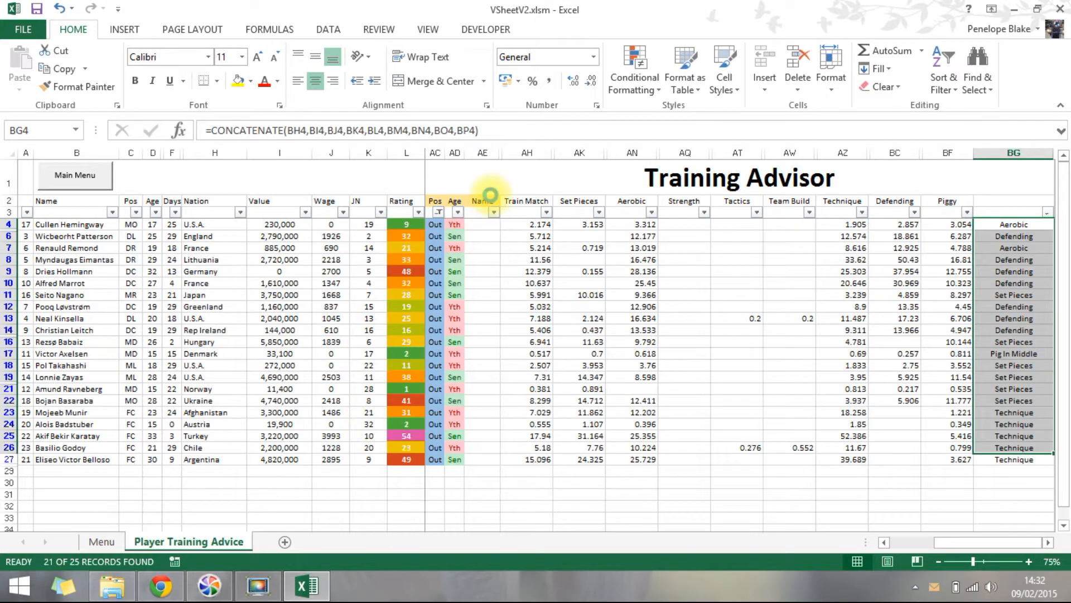
pyautogui.click(439, 212)
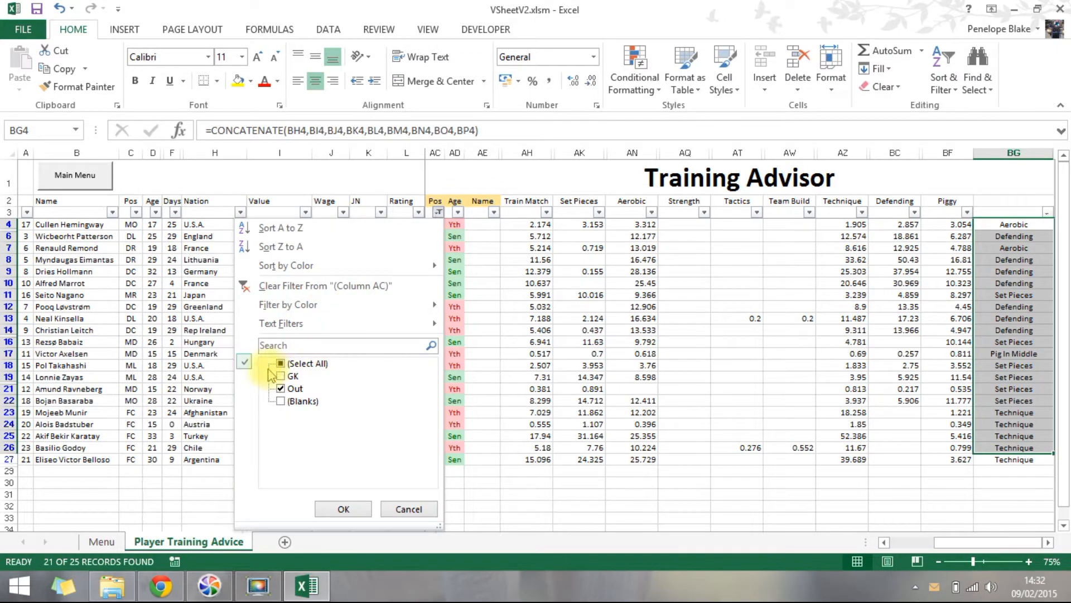
pyautogui.click(304, 363)
pyautogui.click(343, 509)
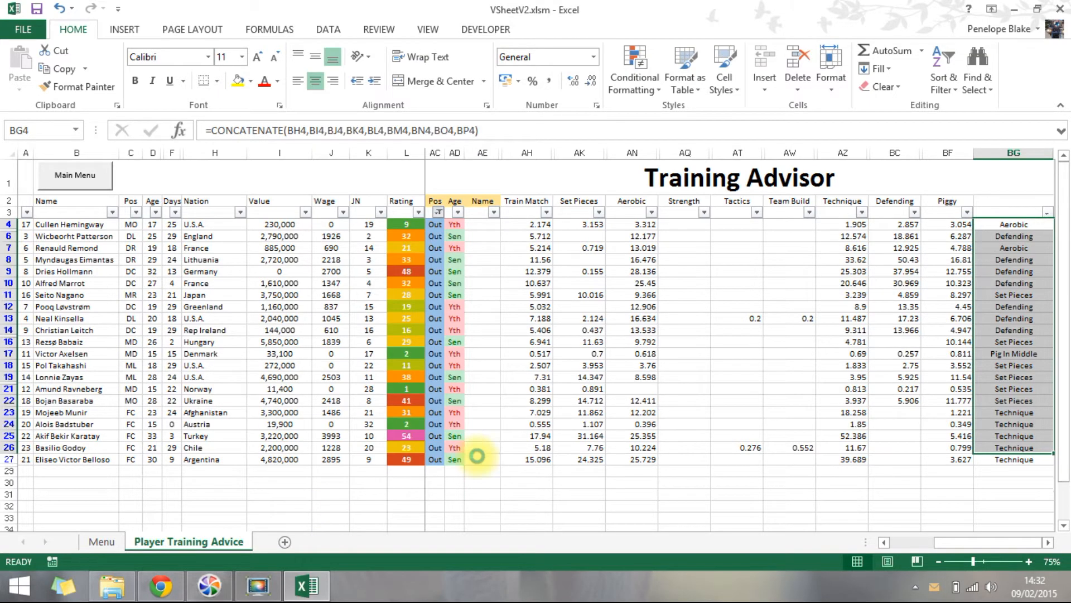
pyautogui.click(1047, 215)
pyautogui.click(922, 229)
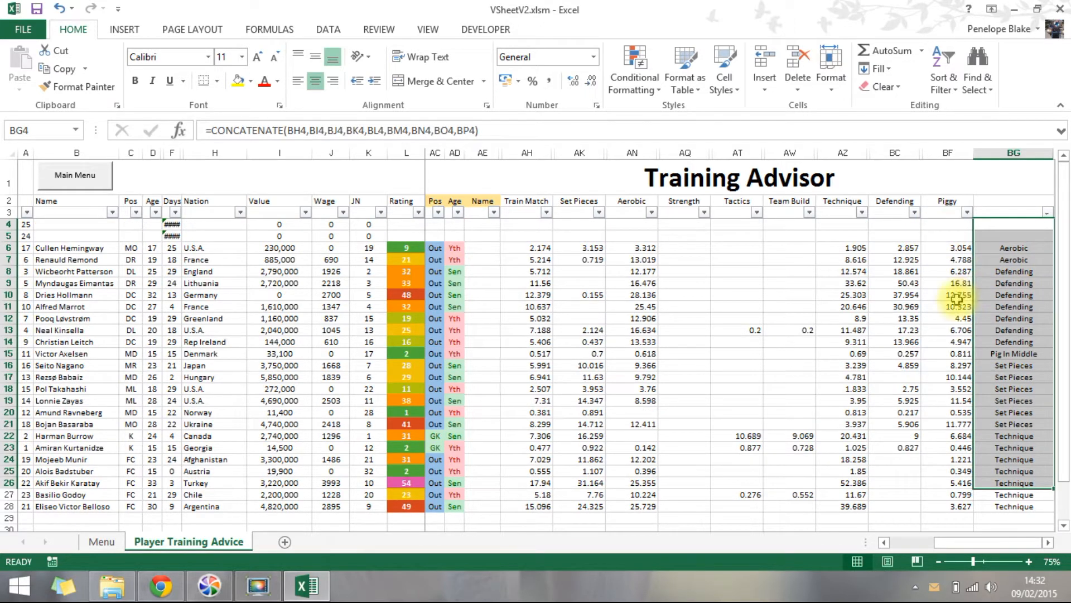
# Examine the Defending and Technique groups in column BG for the whole squad, and return to the main menu
pyautogui.moveTo(997, 273); pyautogui.dragTo(993, 344)
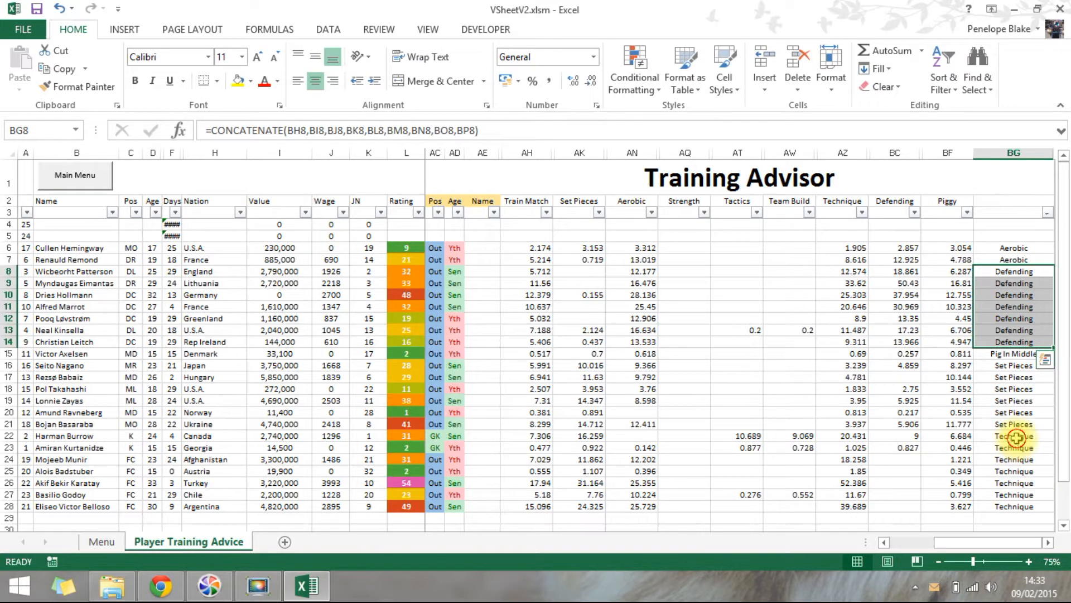
pyautogui.moveTo(1015, 435); pyautogui.dragTo(1019, 508)
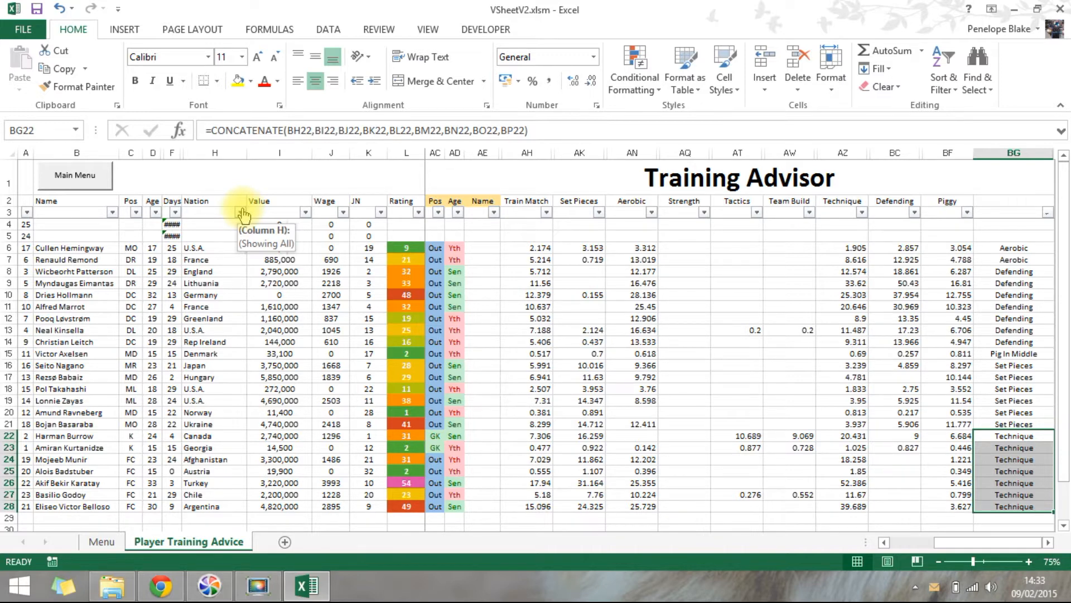
pyautogui.moveTo(985, 272); pyautogui.dragTo(999, 331)
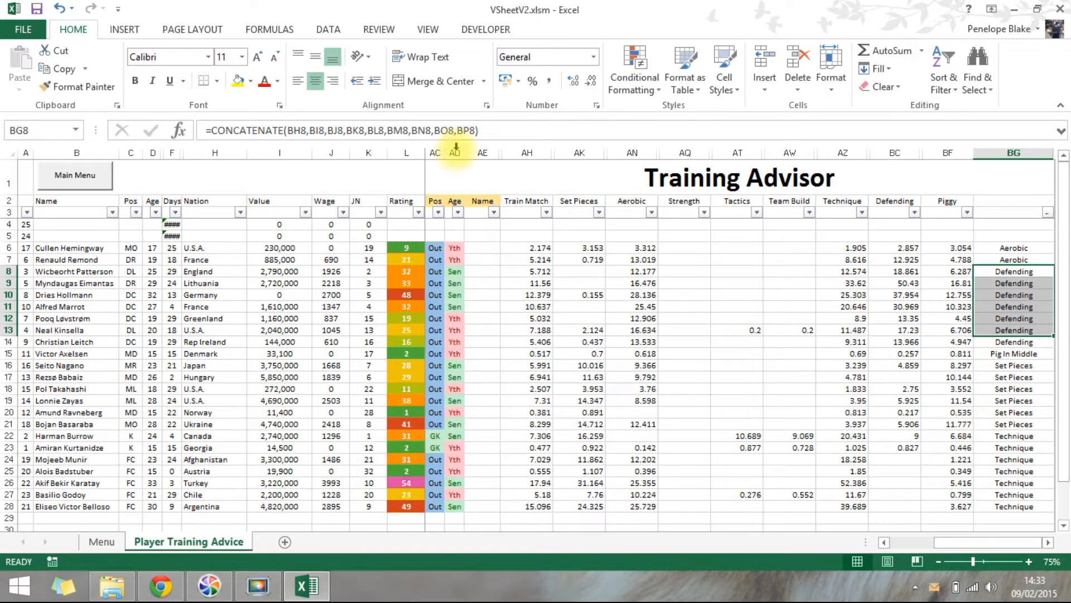
pyautogui.click(1014, 270)
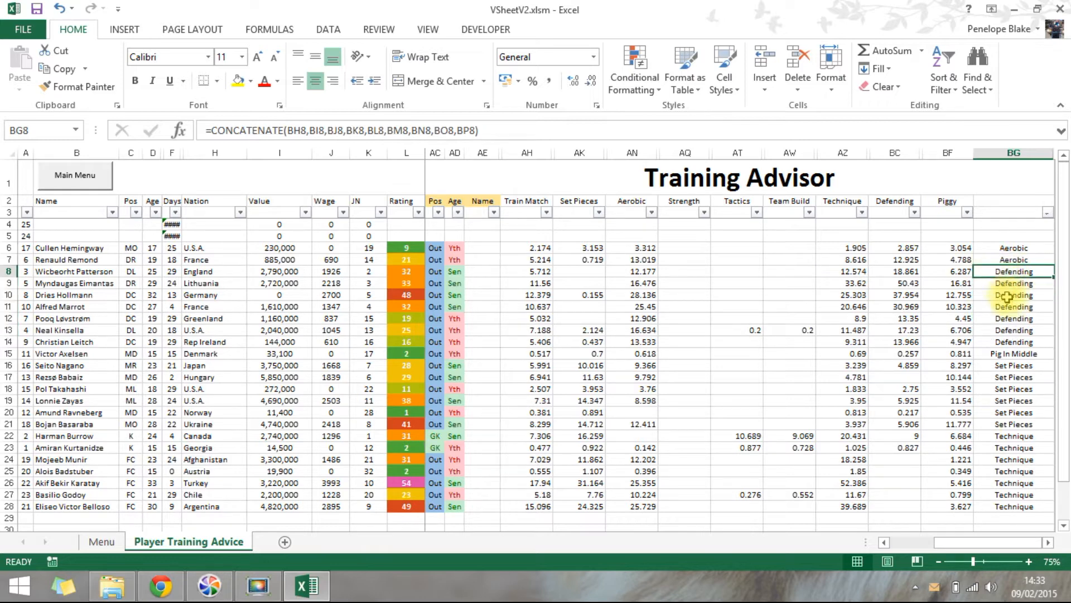
pyautogui.click(1013, 261)
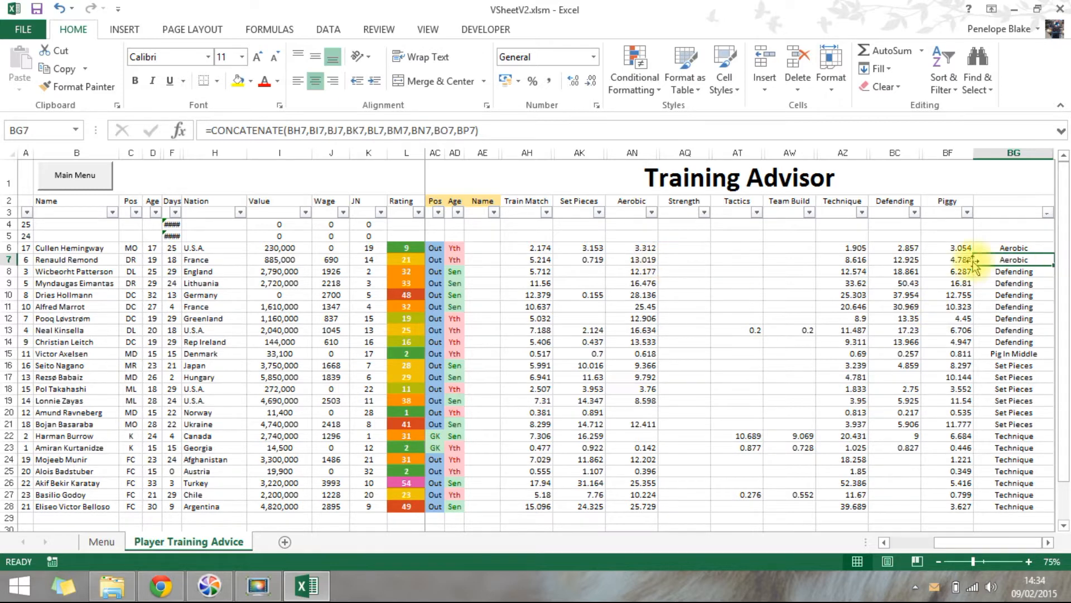
pyautogui.moveTo(1007, 271); pyautogui.dragTo(1015, 339)
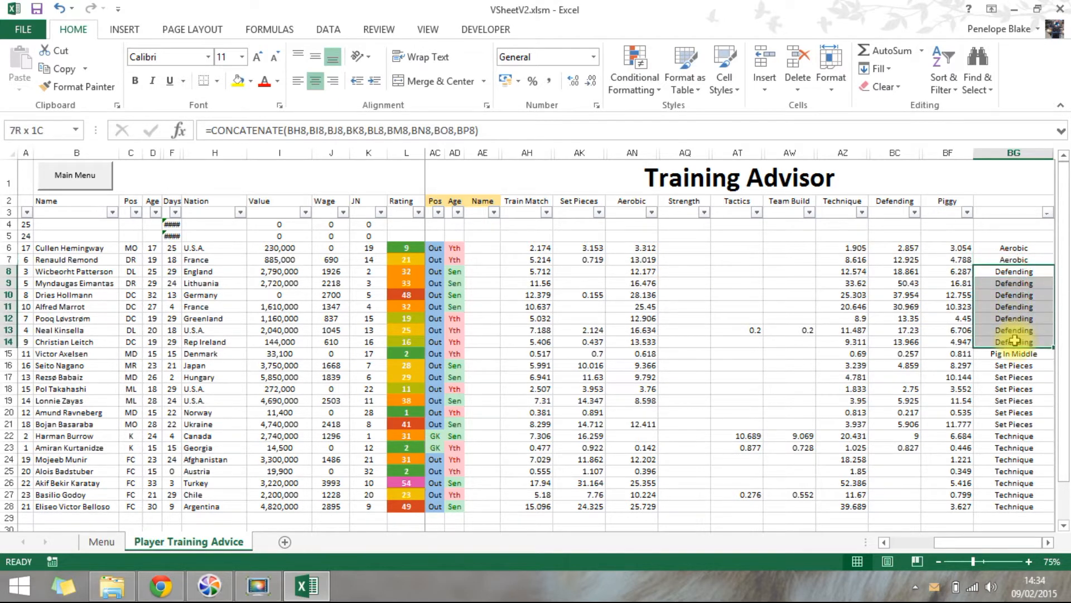
pyautogui.click(812, 178)
pyautogui.press('Right')
pyautogui.press('Left')
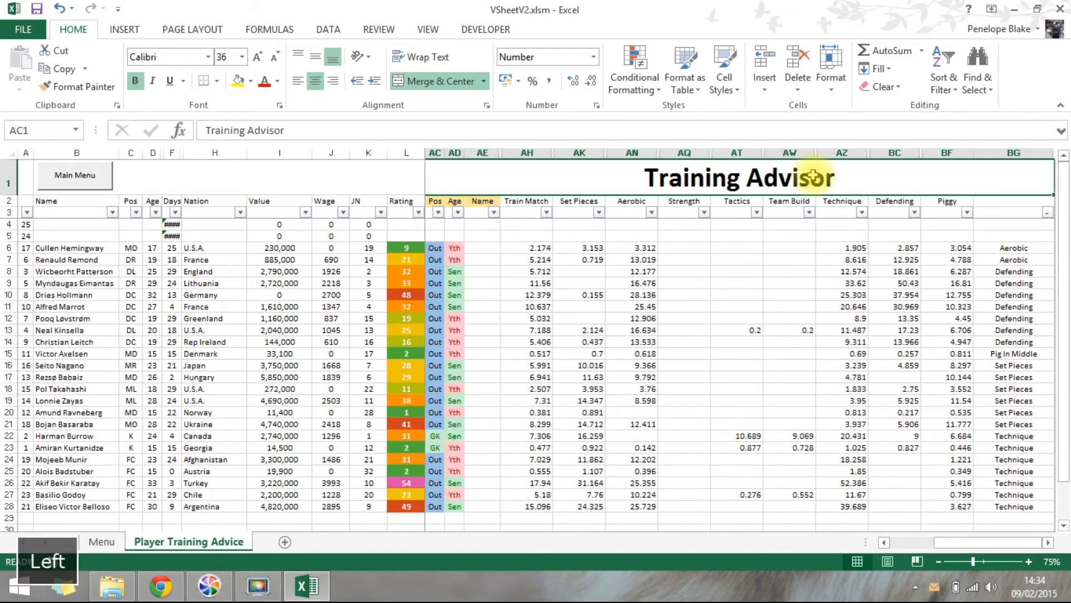
pyautogui.click(88, 180)
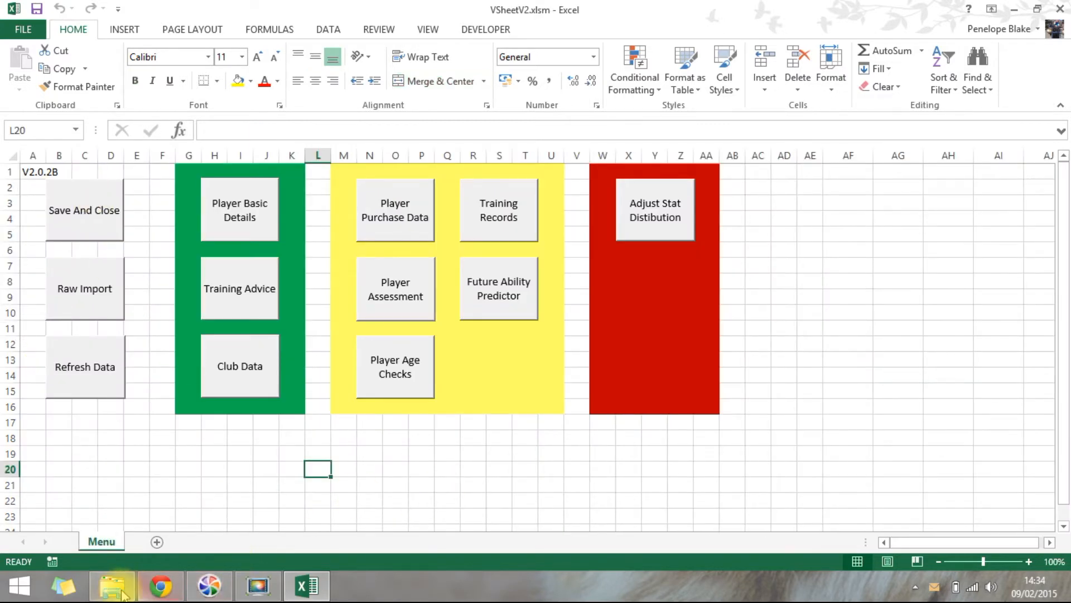
# Look in the Downloads folder for the result file, and check the Initial Set Up and Training pages in Chrome
pyautogui.moveTo(127, 592)
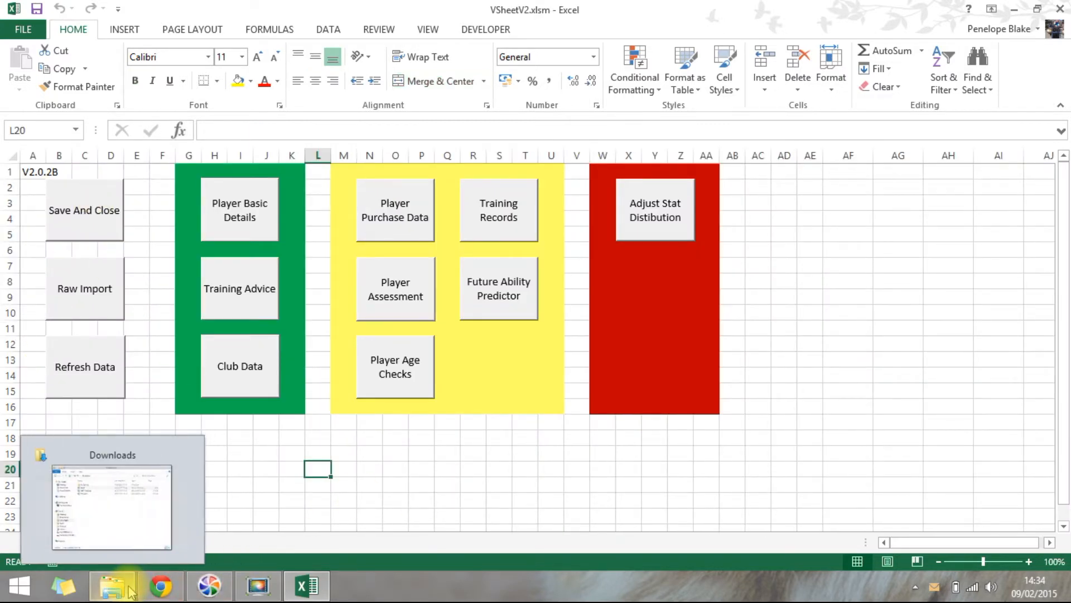
pyautogui.click(129, 590)
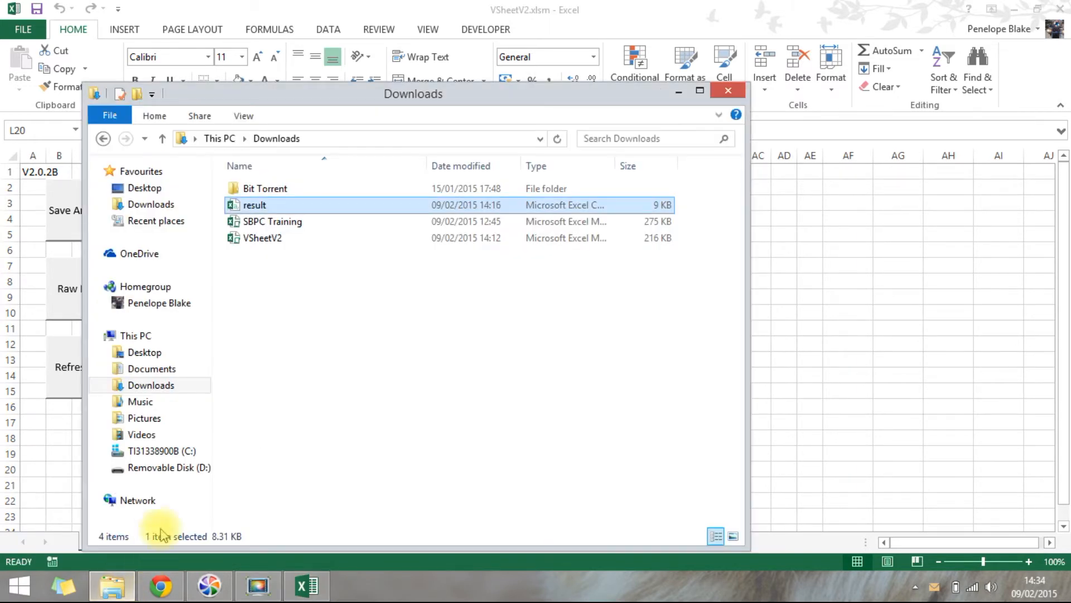
pyautogui.click(161, 586)
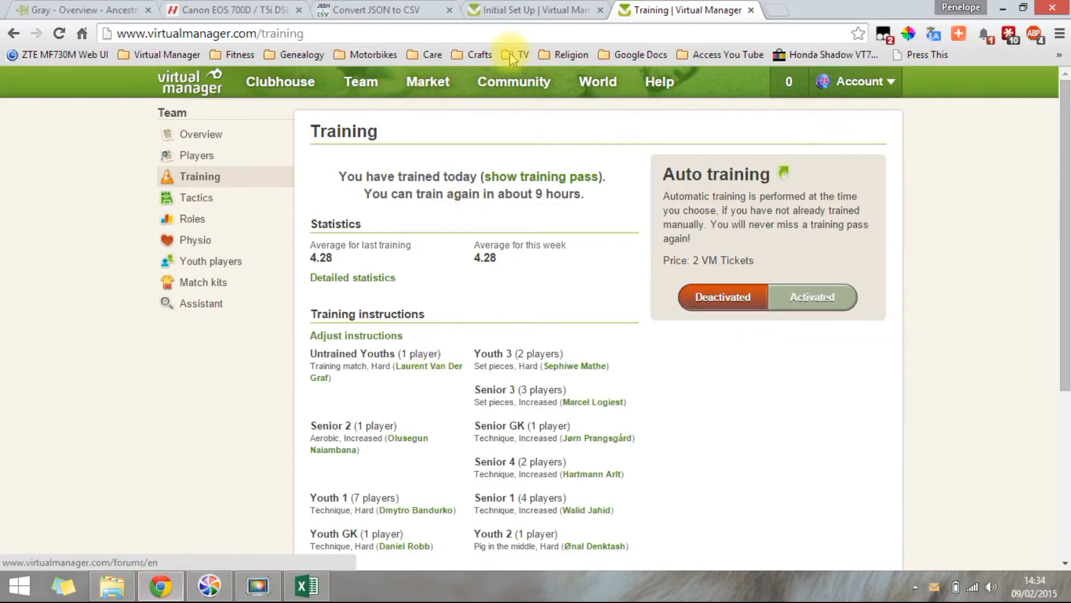
pyautogui.click(524, 9)
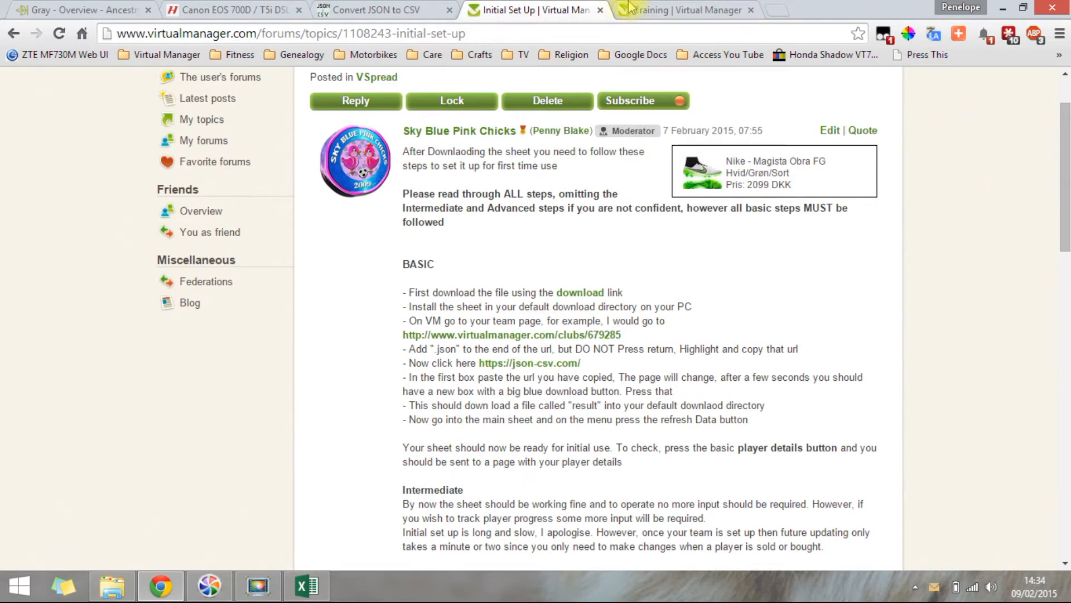
pyautogui.click(675, 10)
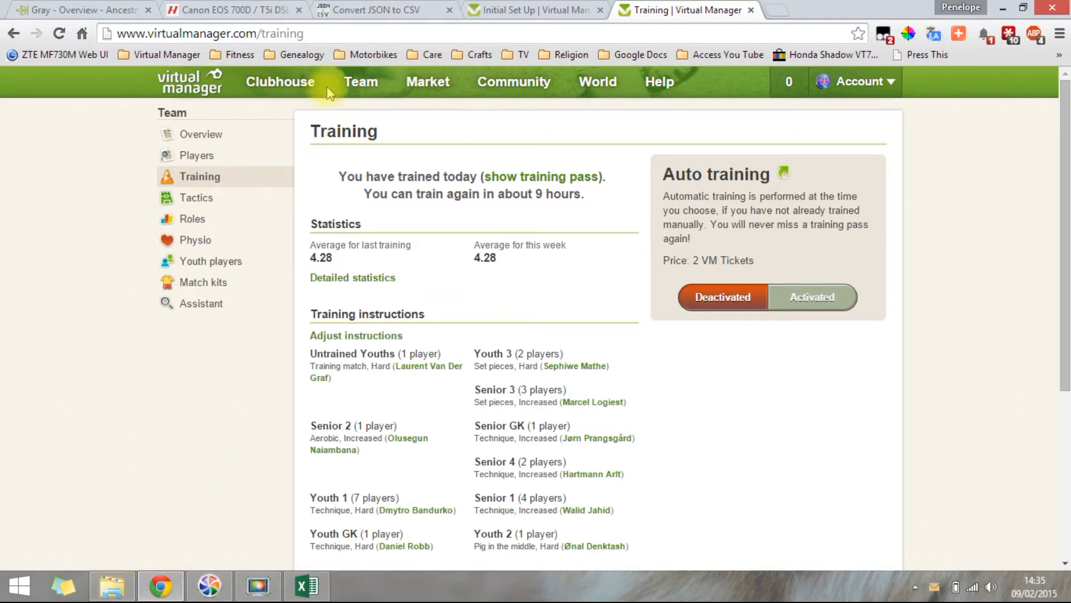
# Download the converted club data again as a CSV file from the json-csv.com converter page
pyautogui.click(335, 9)
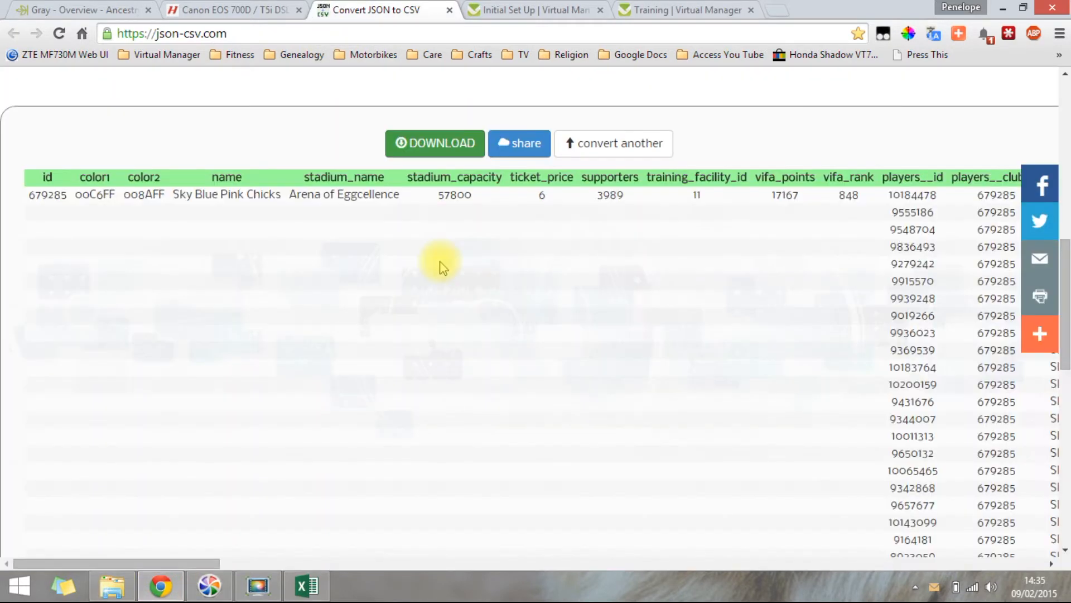
pyautogui.scroll(6, 441, 262)
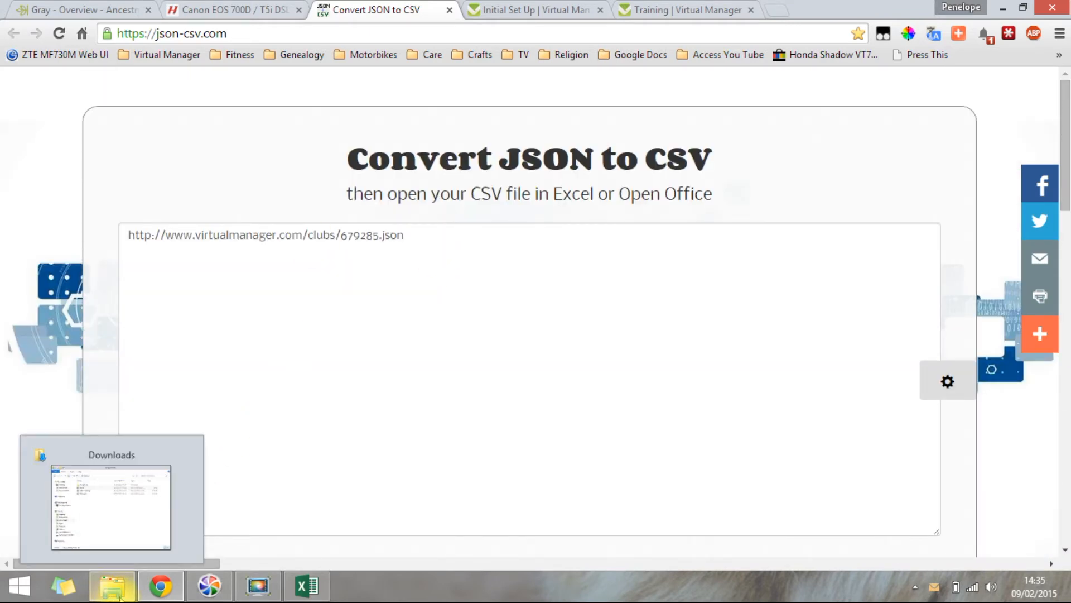
pyautogui.scroll(-7, 375, 334)
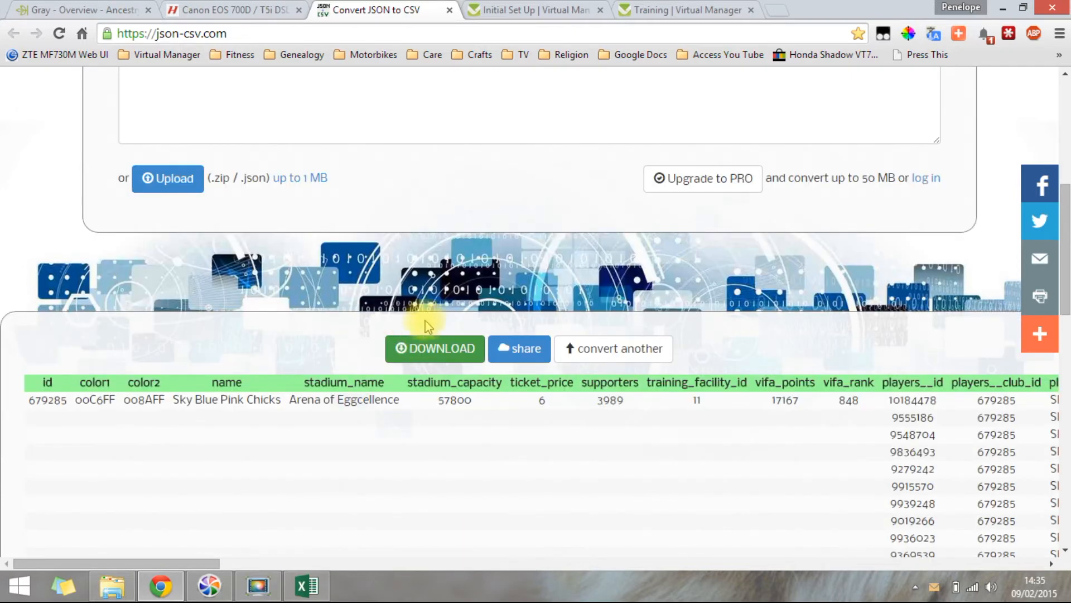
pyautogui.click(441, 351)
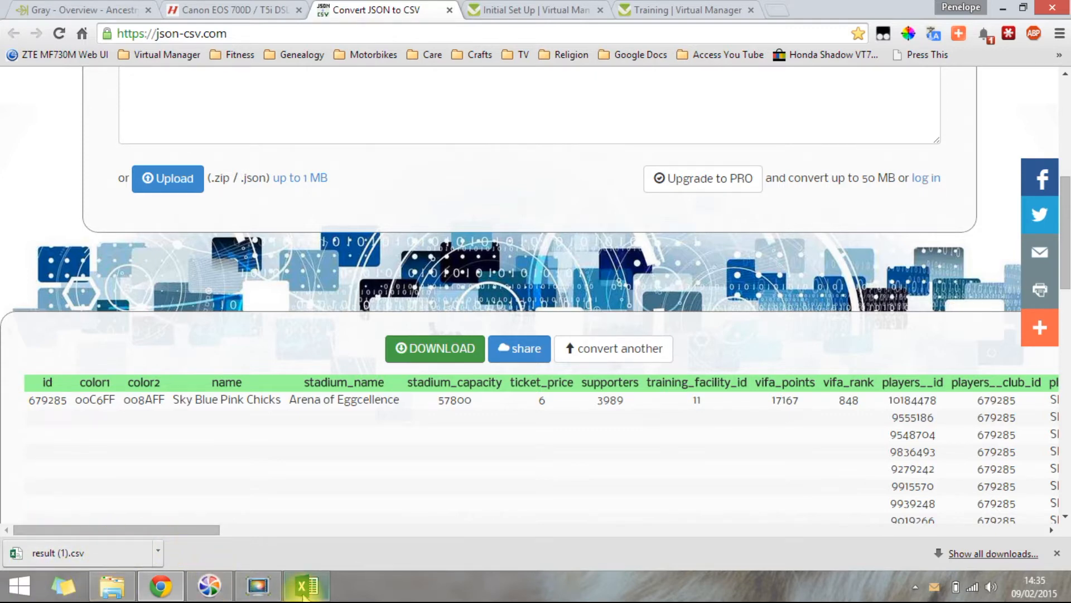
# Delete both the result and result (1) files from the Downloads folder
pyautogui.moveTo(123, 593)
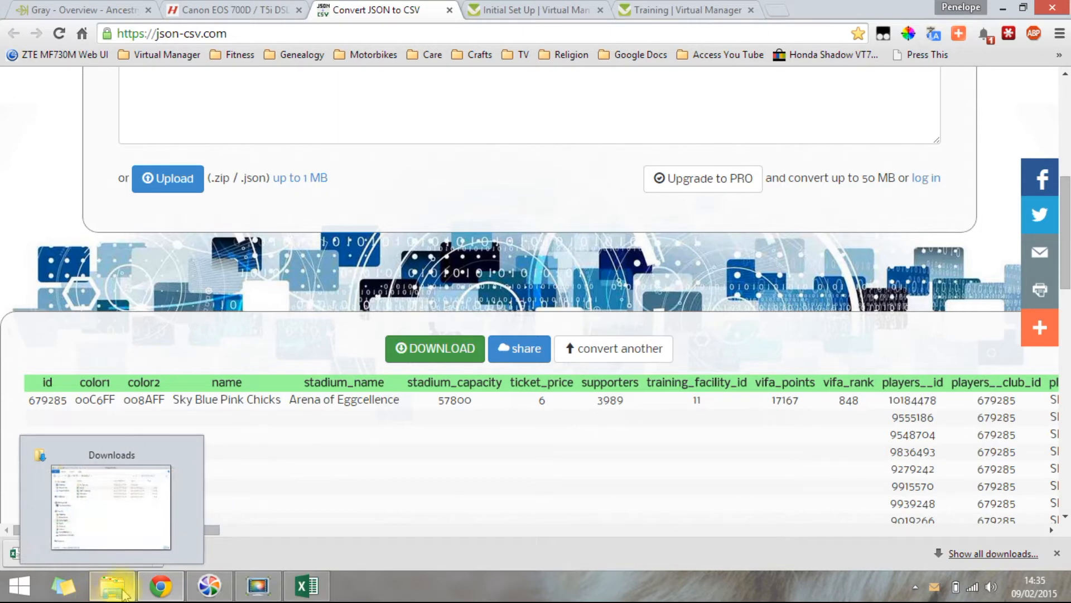
pyautogui.click(161, 519)
pyautogui.click(269, 258)
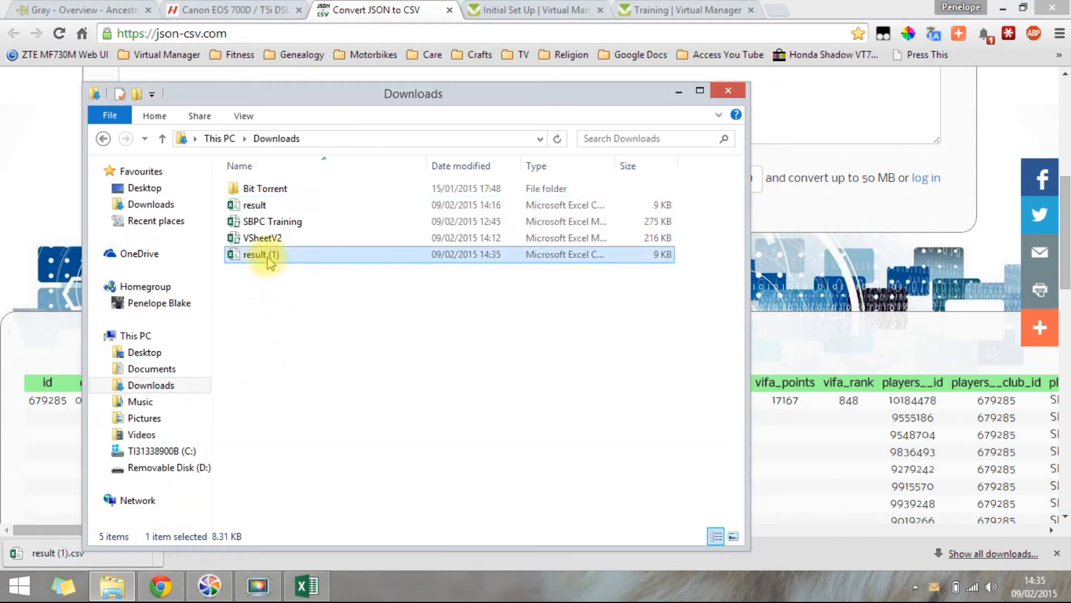
pyautogui.keyDown('ctrl'); pyautogui.click(266, 207); pyautogui.keyUp('ctrl')
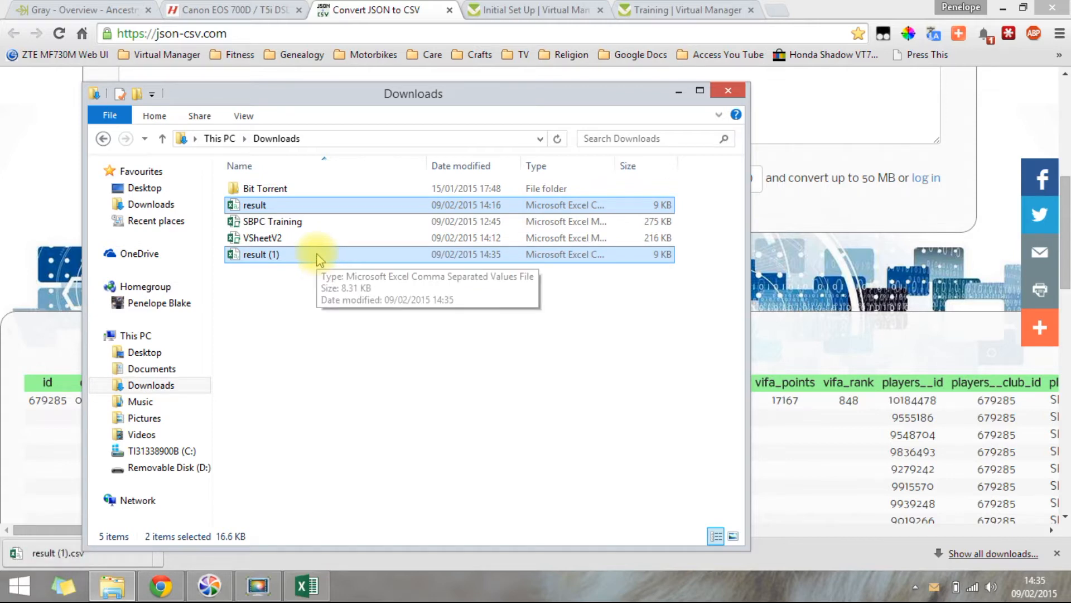
pyautogui.press('Delete')
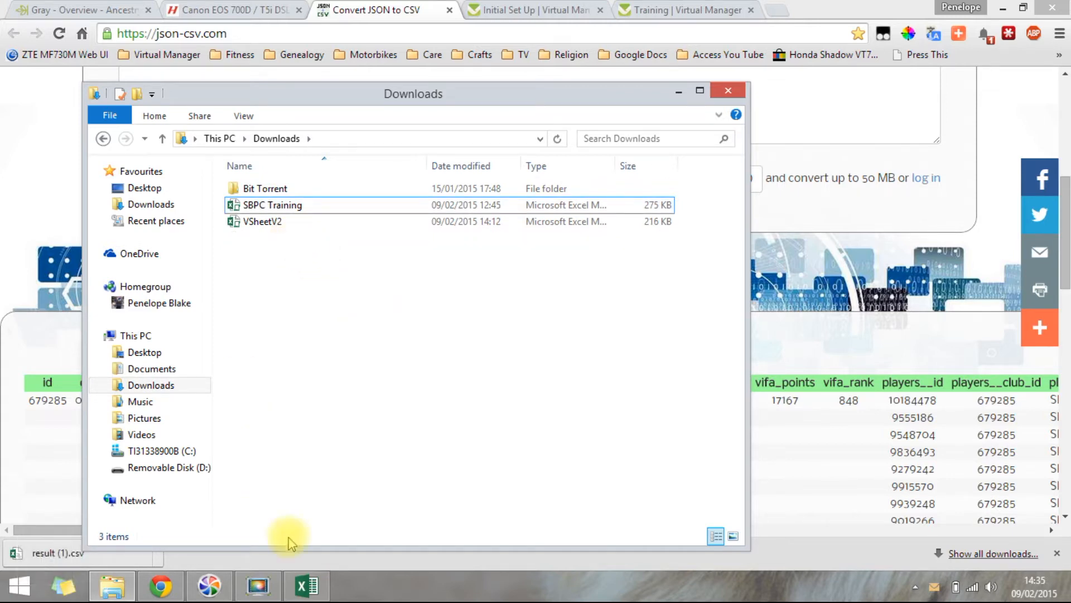
# Copy the club's .json URL from the json-csv.com input box in Chrome and reload the converter page
pyautogui.click(306, 585)
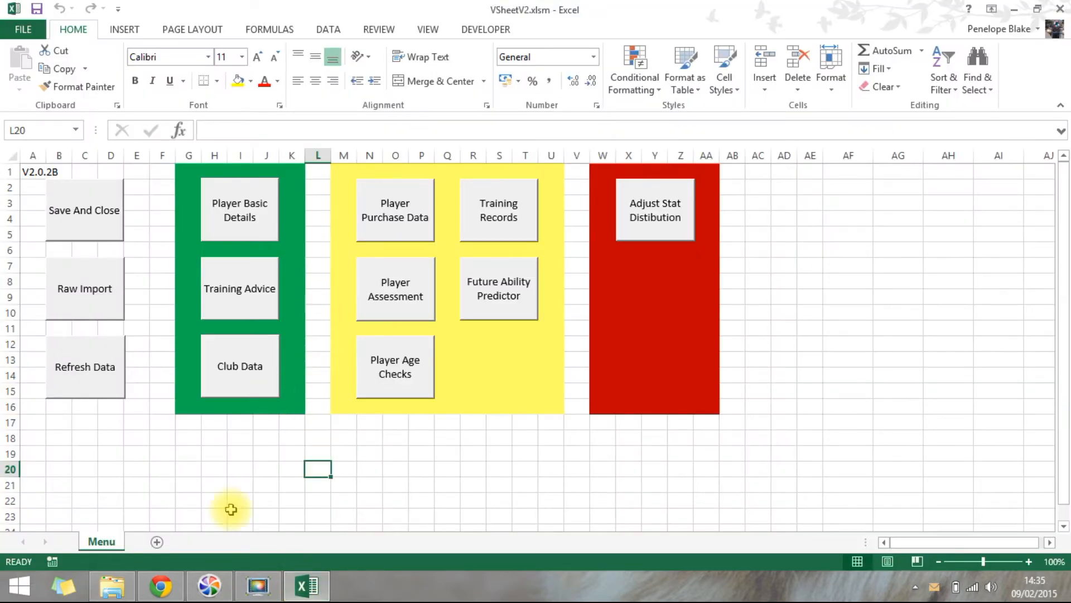
pyautogui.click(160, 586)
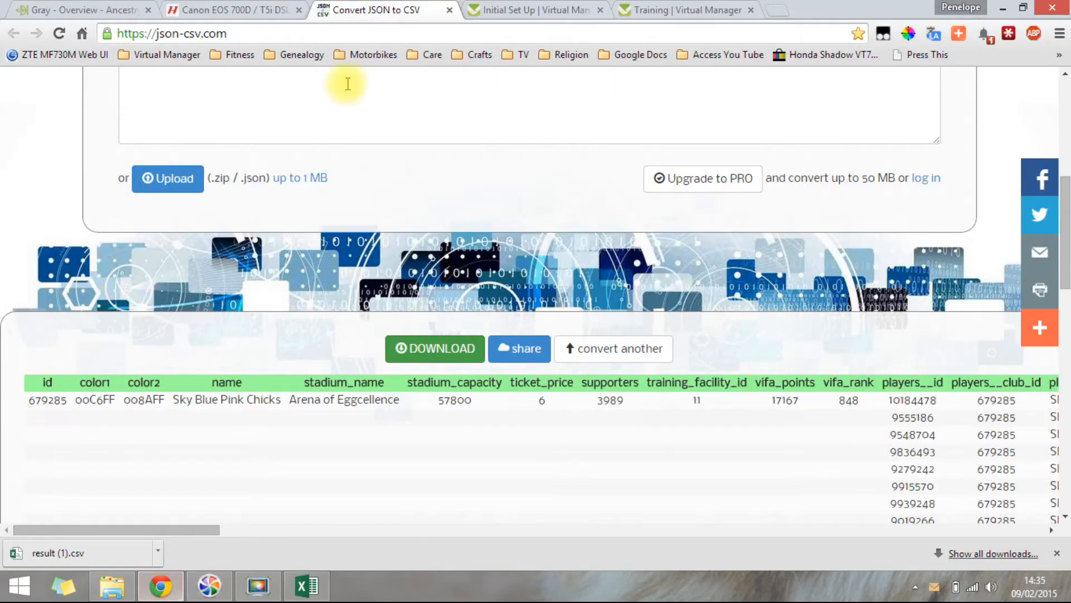
pyautogui.scroll(5, 567, 441)
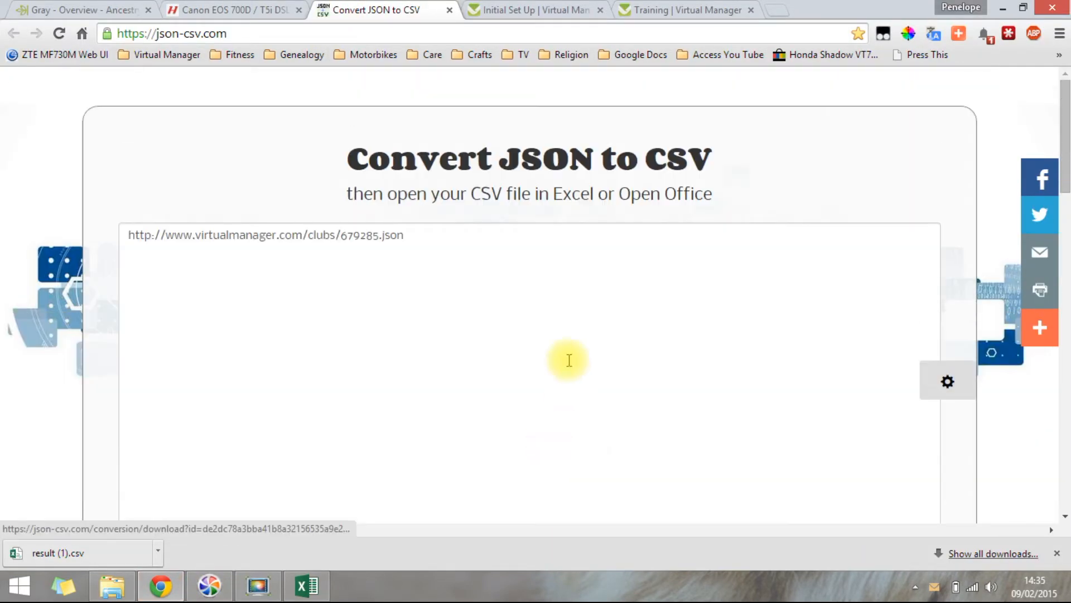
pyautogui.moveTo(422, 244); pyautogui.dragTo(108, 248)
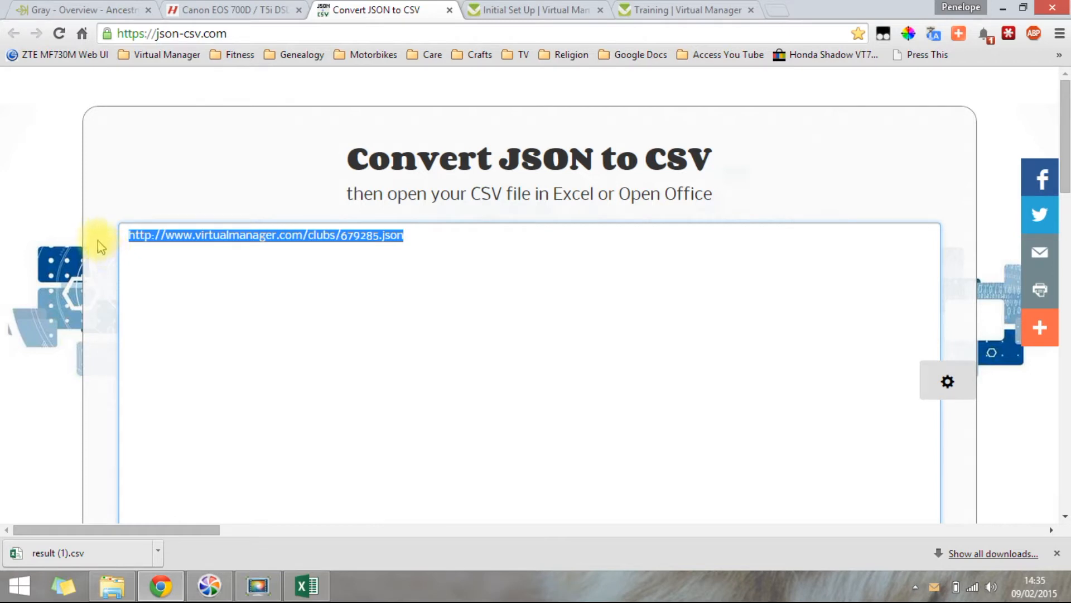
pyautogui.hotkey('ctrl', 'c')
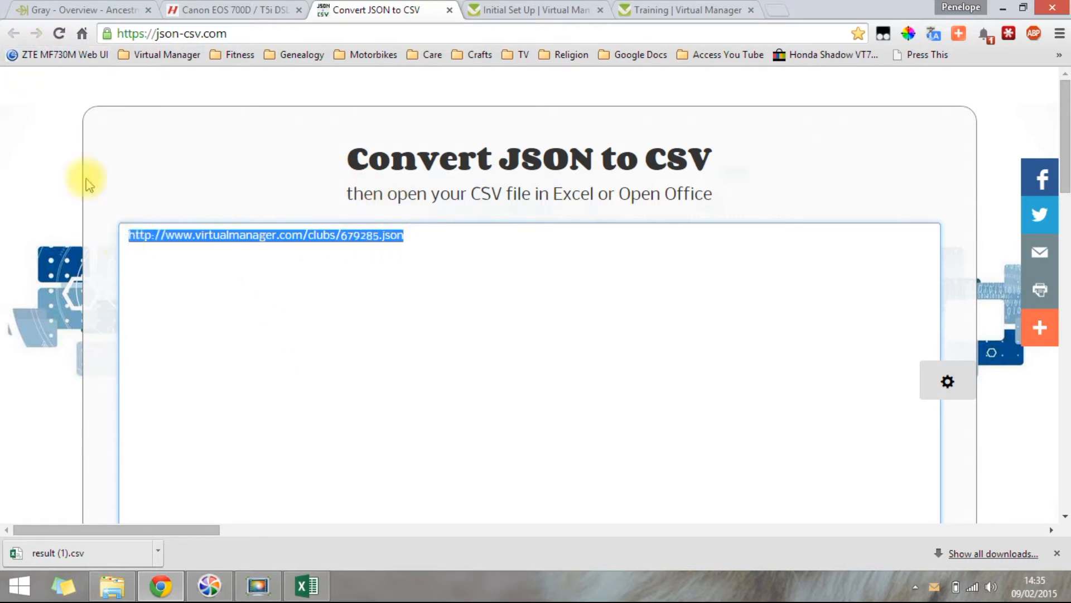
pyautogui.click(59, 33)
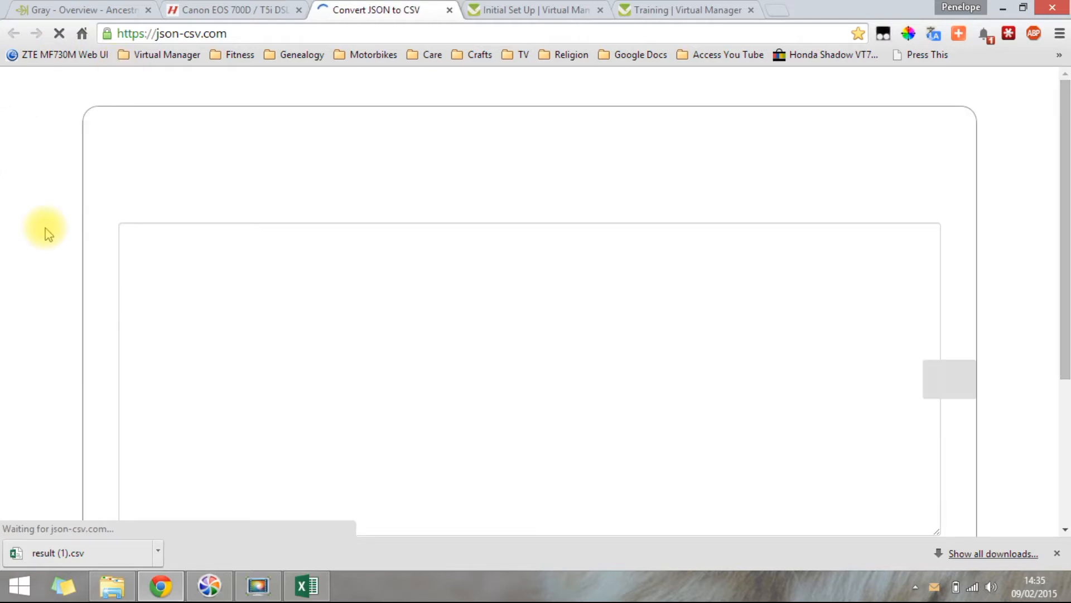
# Convert the club's .json URL on the json-csv.com page and download the resulting CSV file
pyautogui.click(335, 241)
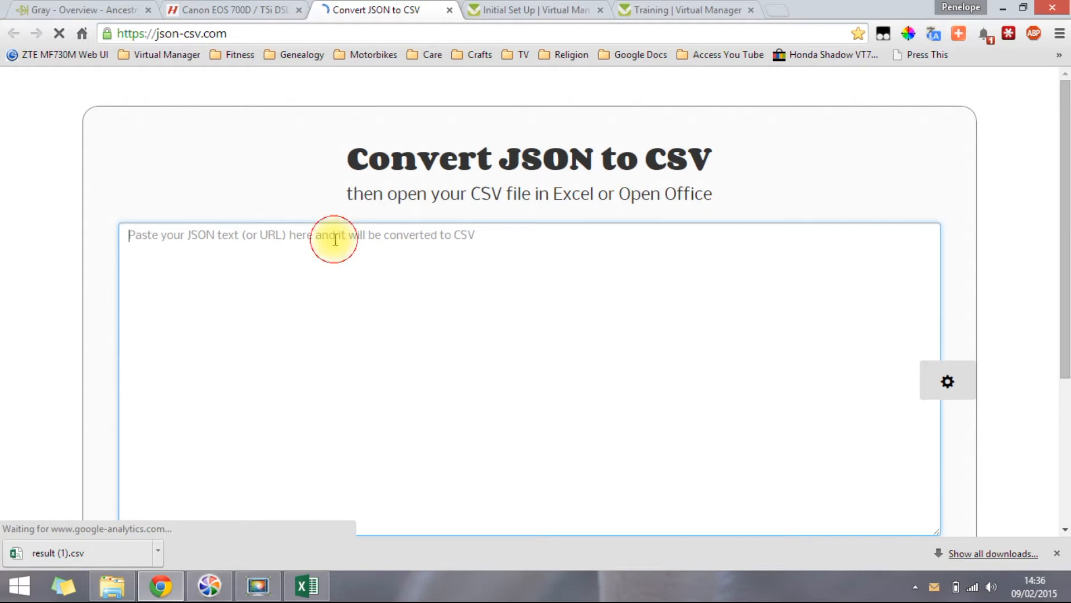
pyautogui.hotkey('ctrl', 'v')
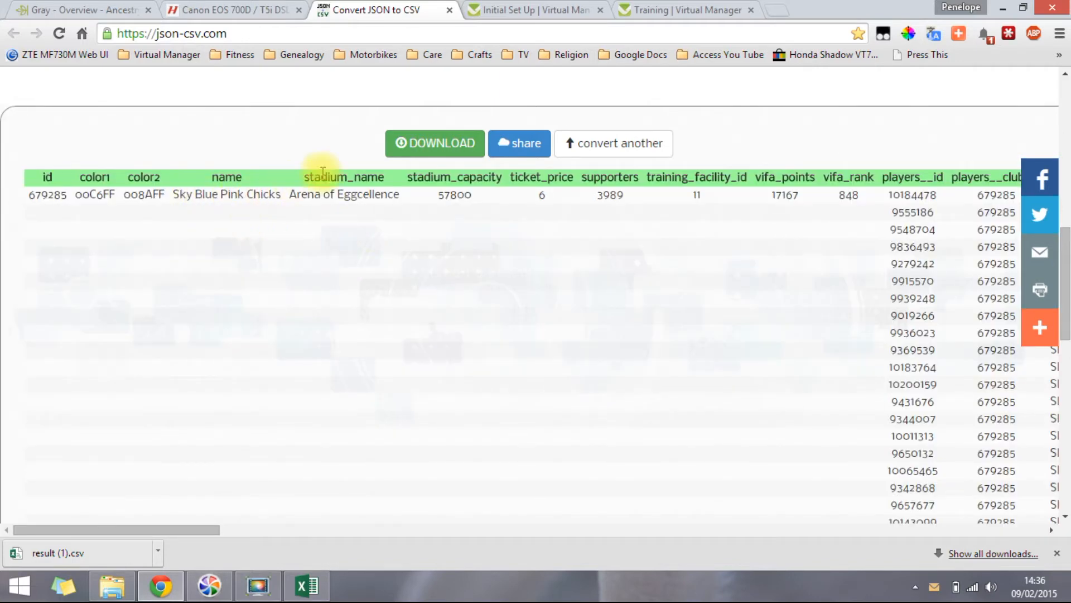
pyautogui.rightClick(442, 154)
pyautogui.click(411, 144)
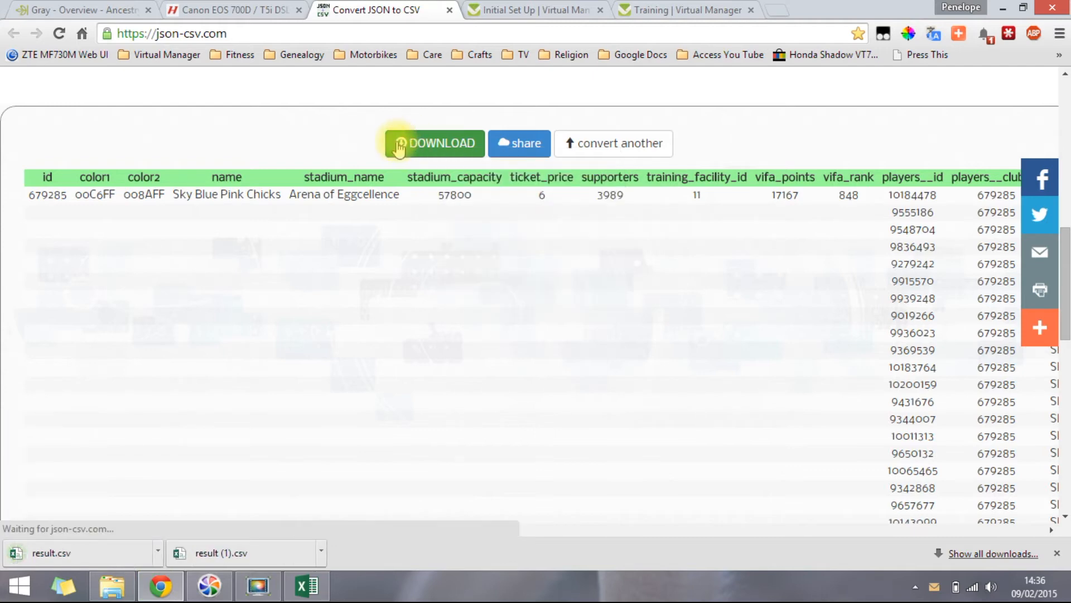
# Open the downloaded result.csv in Excel to check the converted club data, and close it again
pyautogui.click(210, 554)
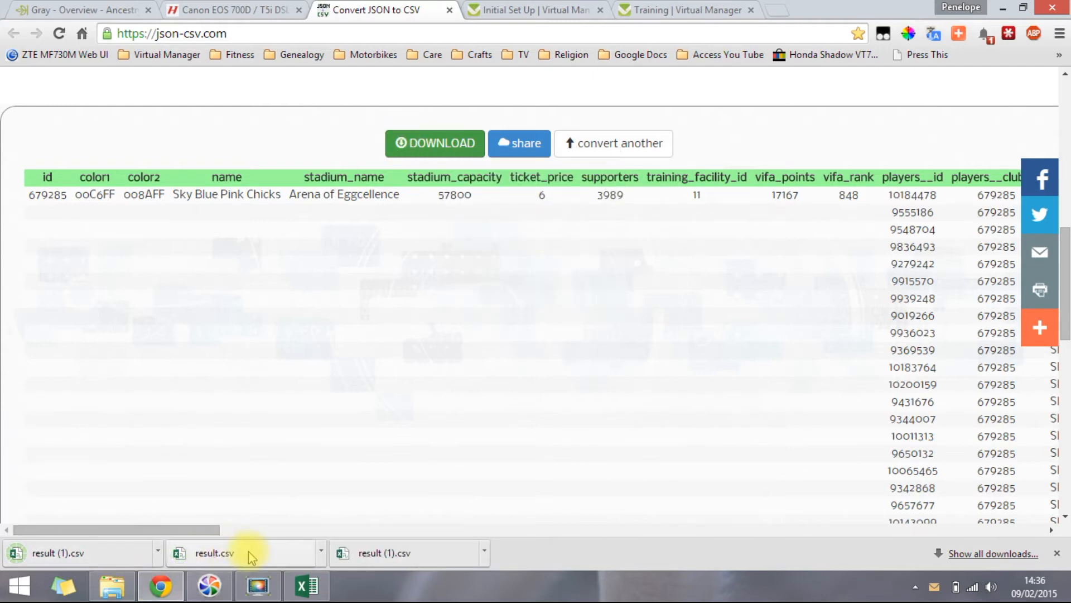
pyautogui.click(204, 560)
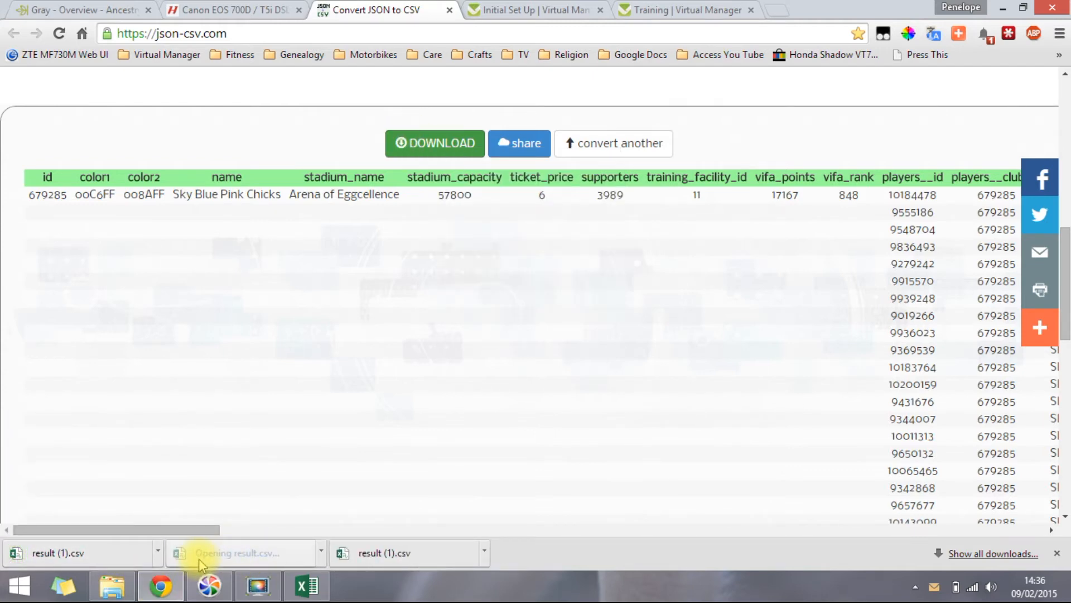
pyautogui.moveTo(120, 588)
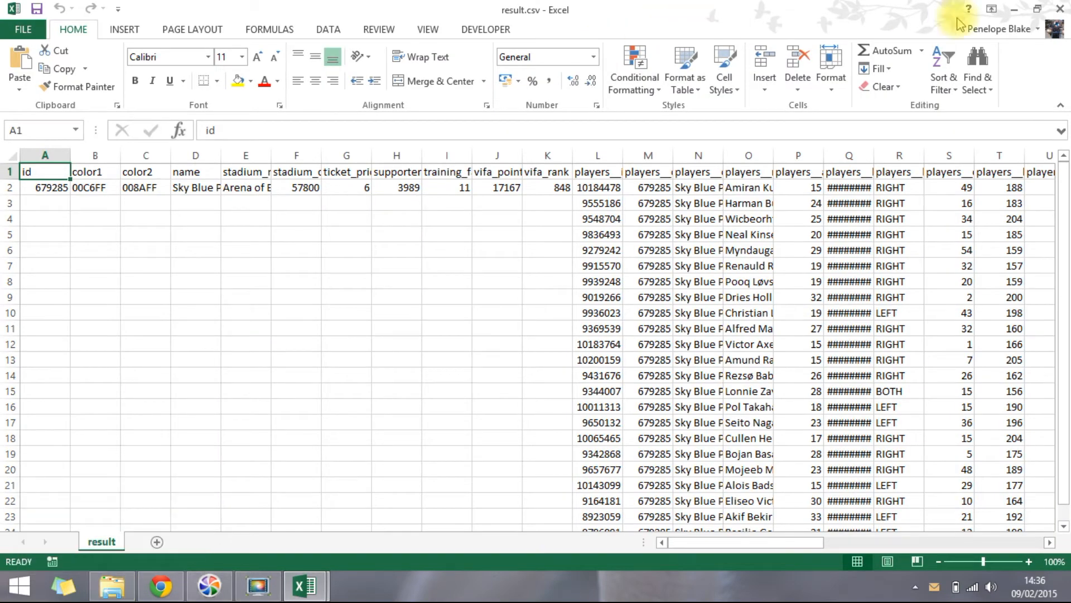
pyautogui.click(1060, 9)
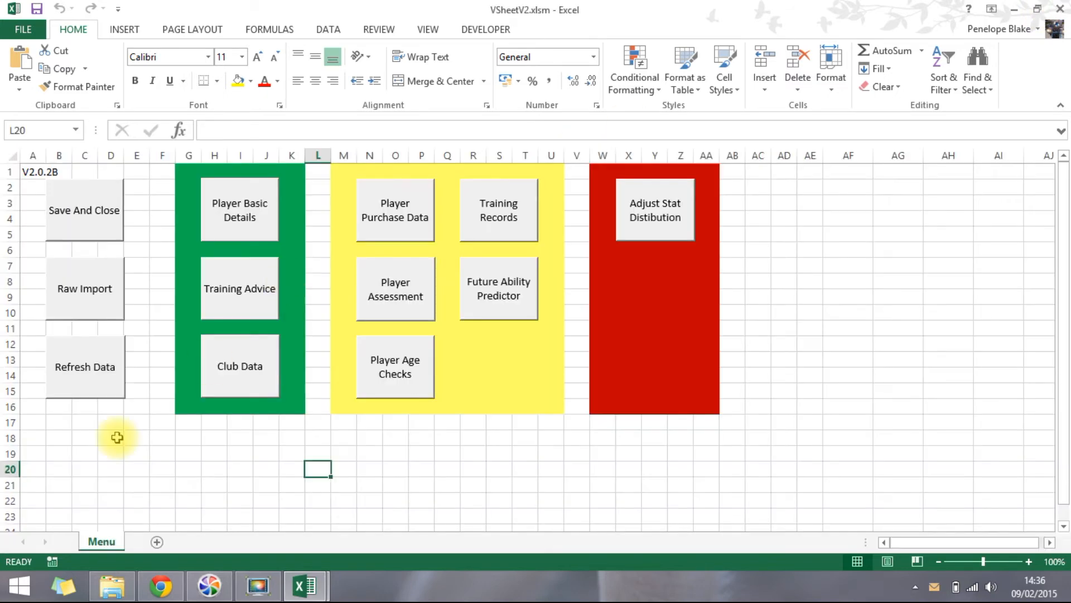
# Delete the duplicate result (1) file from the Downloads folder, keeping the result file
pyautogui.click(112, 586)
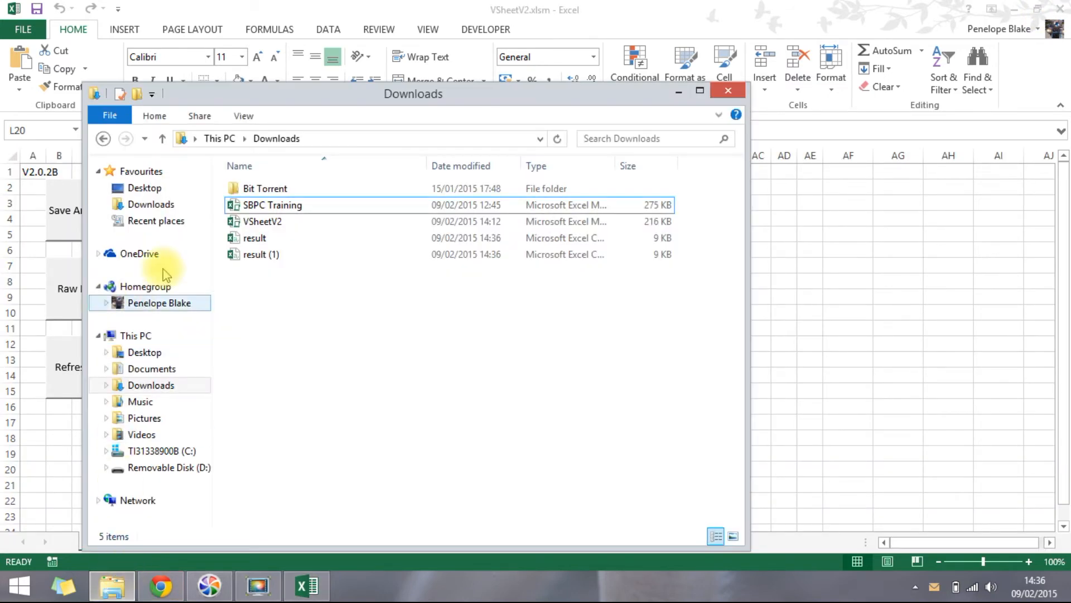
pyautogui.click(251, 254)
pyautogui.press('Delete')
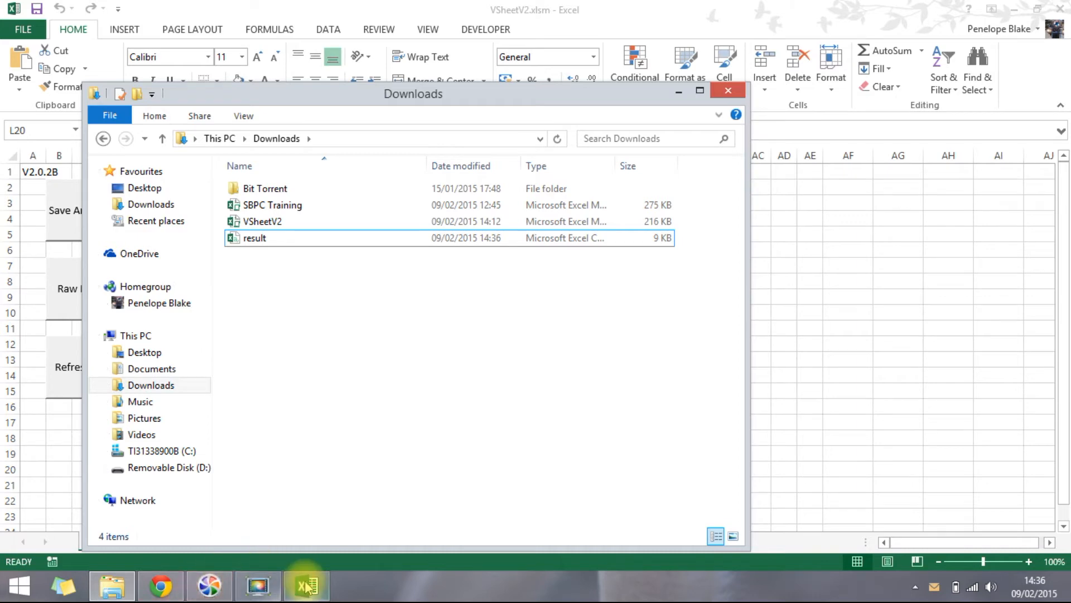
# Switch back to the VSheetV2 workbook and refresh its data from the main menu
pyautogui.moveTo(304, 592)
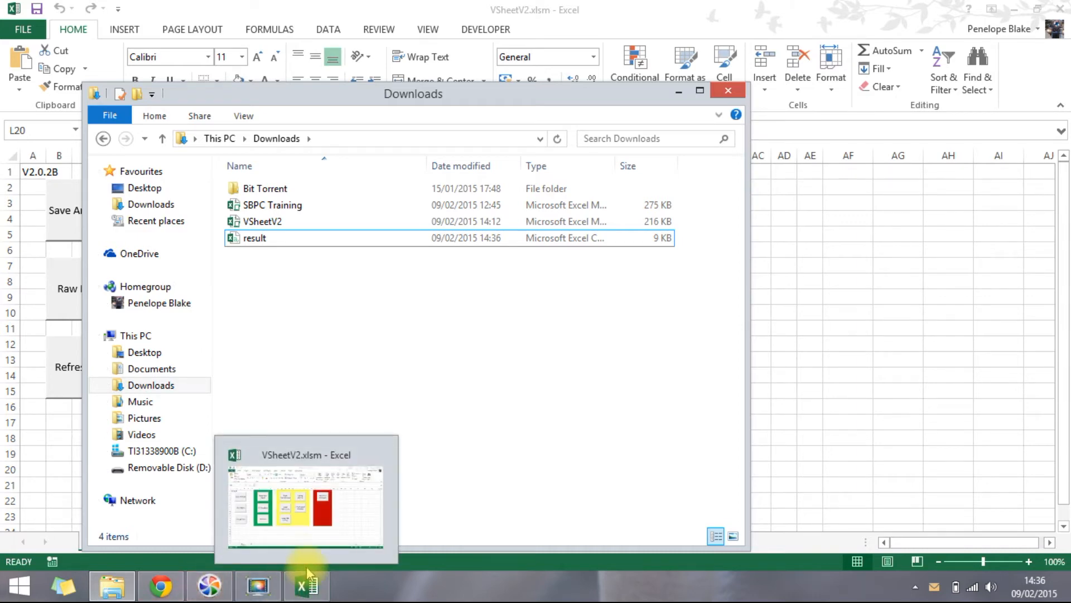
pyautogui.click(306, 596)
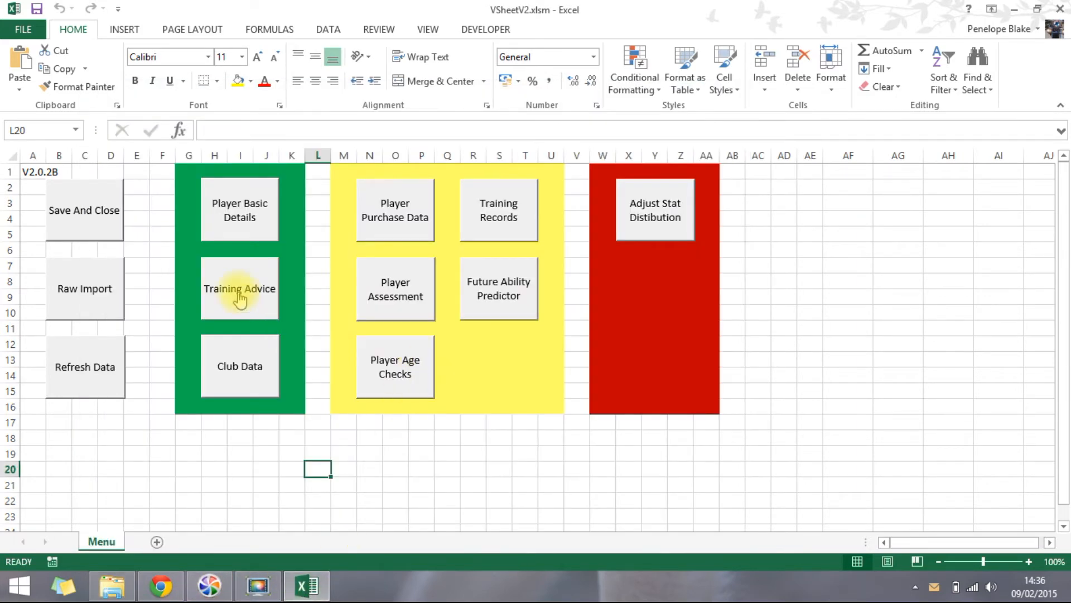
pyautogui.click(83, 371)
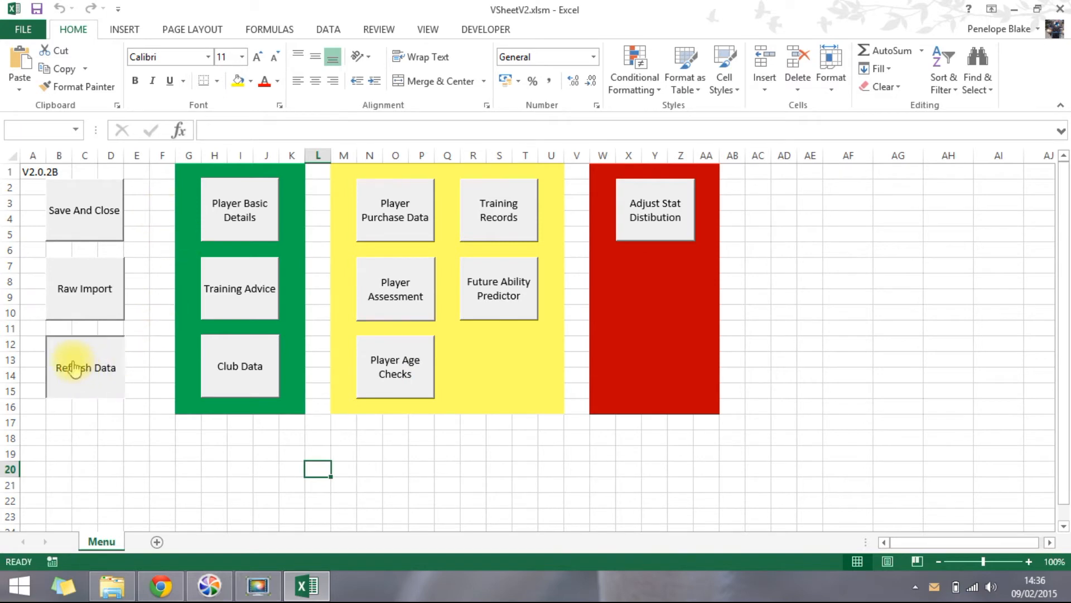
# Open the Basic Player Details sheet and examine the Difference section and the stat columns beyond it, as far as the Jersey/Age Lookup
pyautogui.click(229, 211)
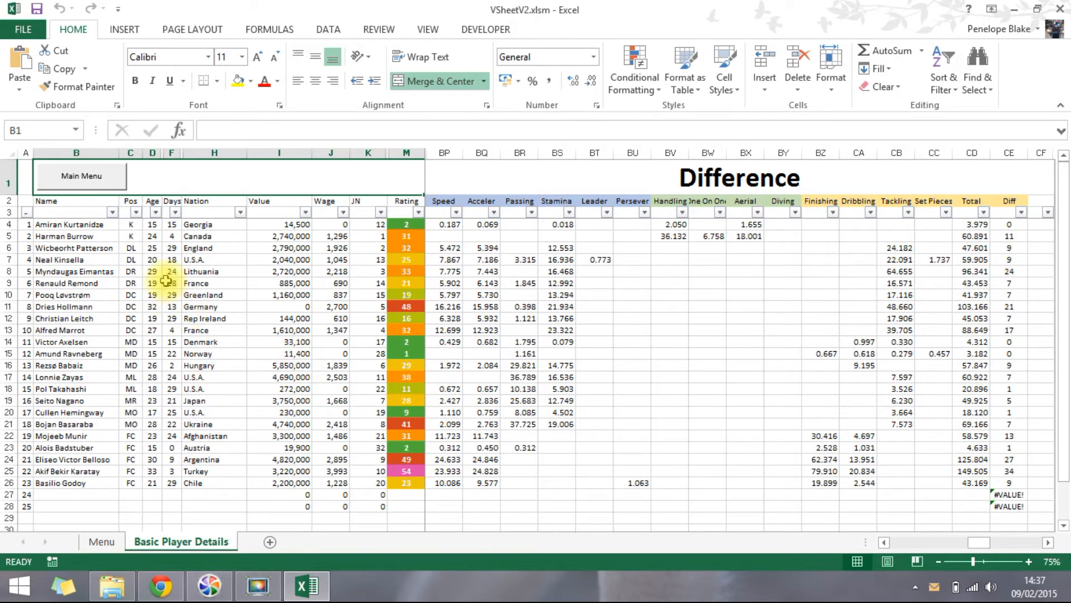
pyautogui.click(83, 173)
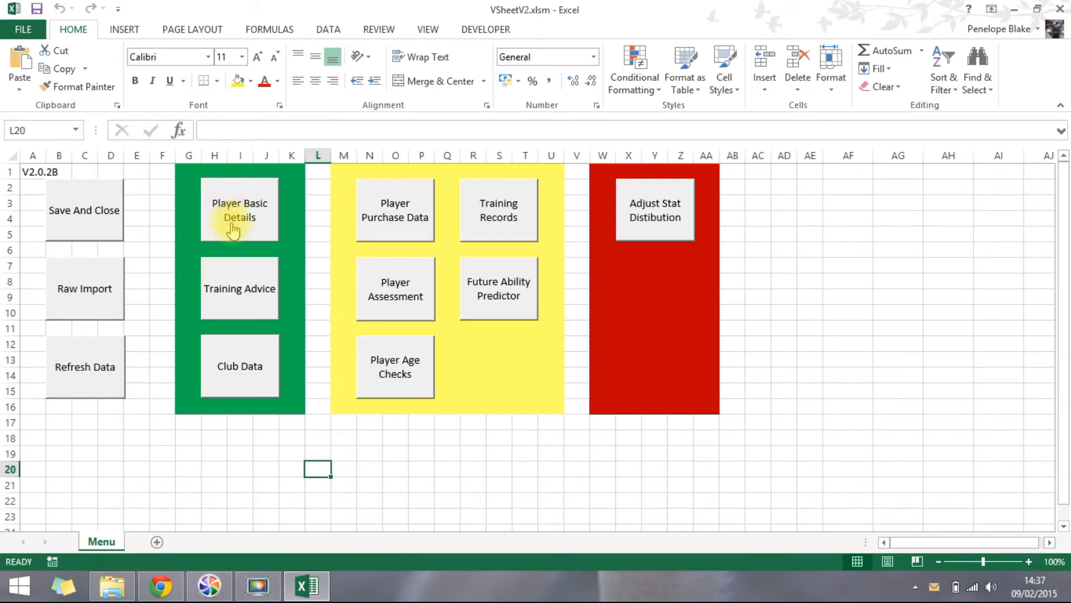
pyautogui.click(237, 223)
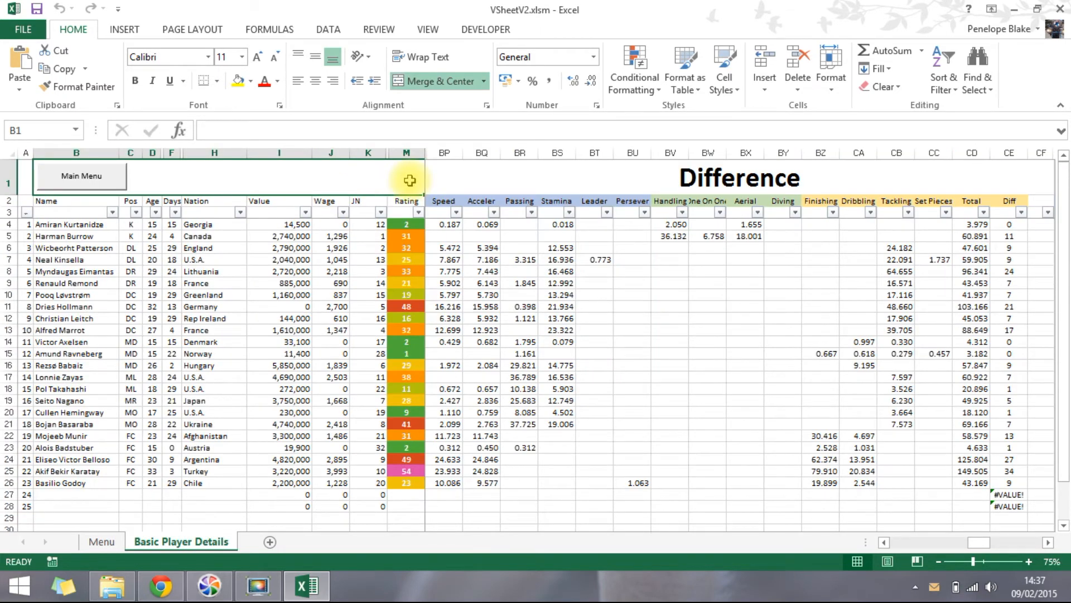
pyautogui.click(452, 187)
pyautogui.press('Right')
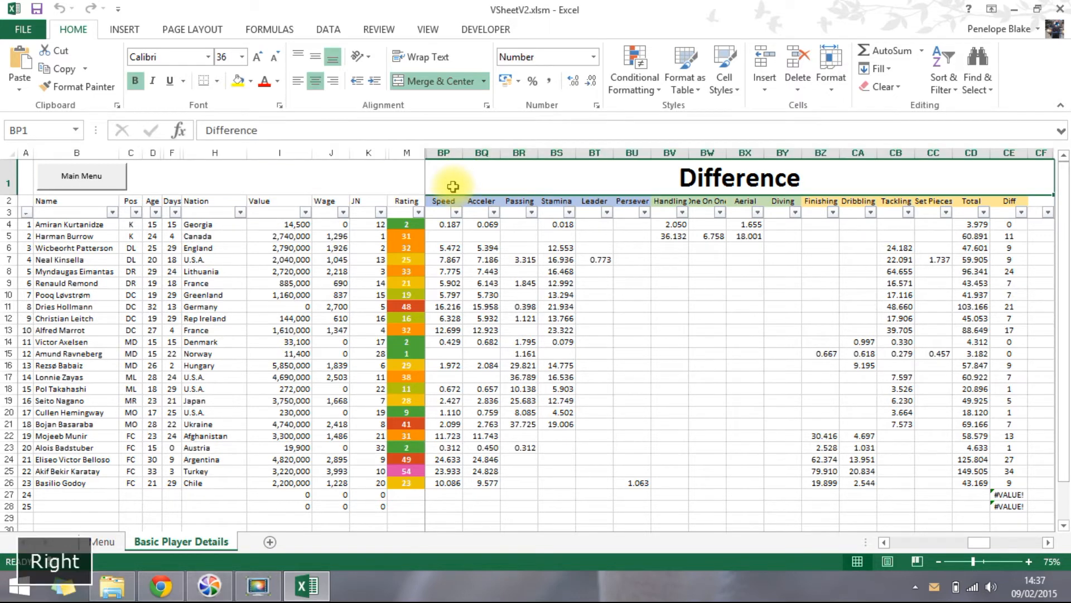
pyautogui.press('Right')
pyautogui.press('Right')
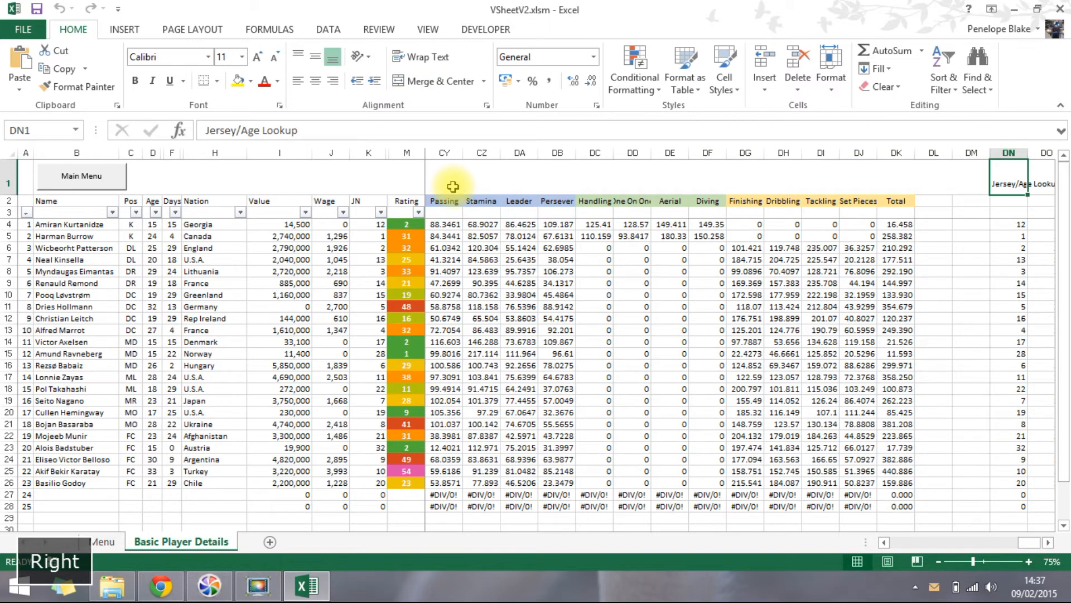
pyautogui.press('Right')
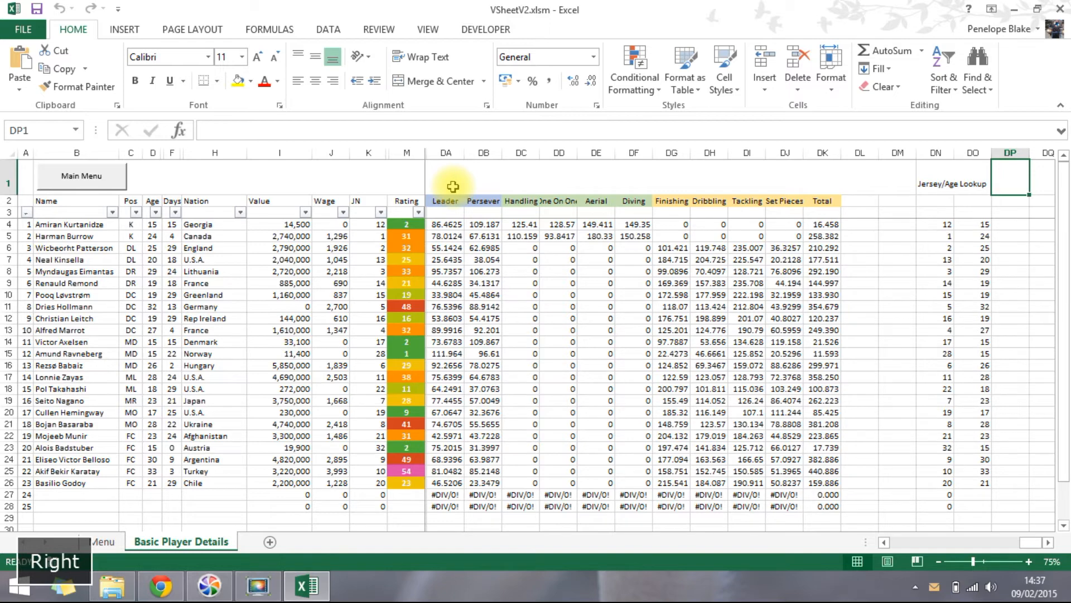
pyautogui.press('Left')
pyautogui.press('Left')
pyautogui.press('Left')
pyautogui.press('Right')
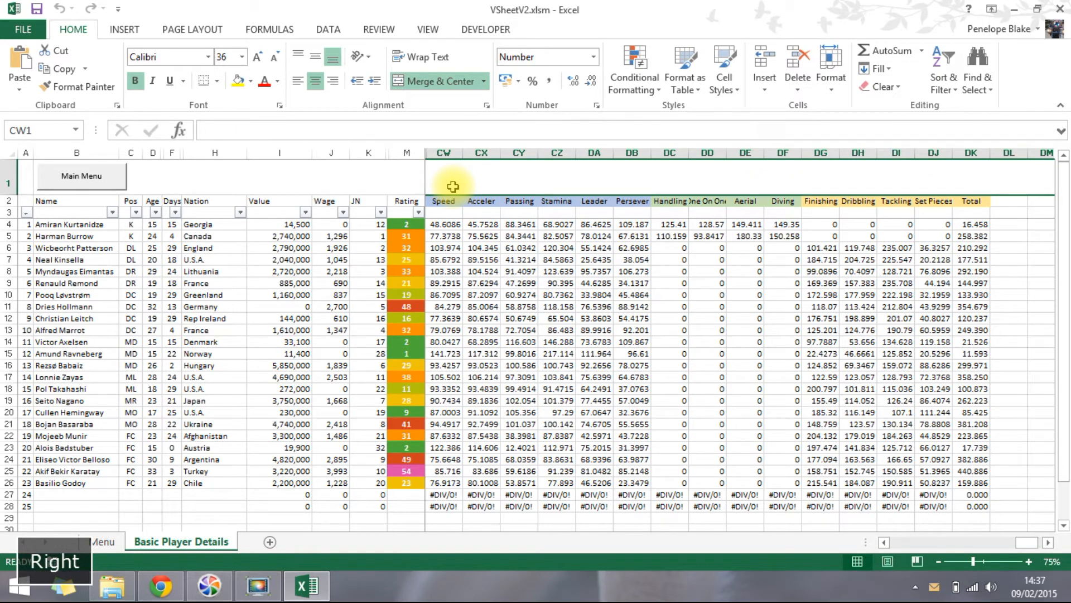
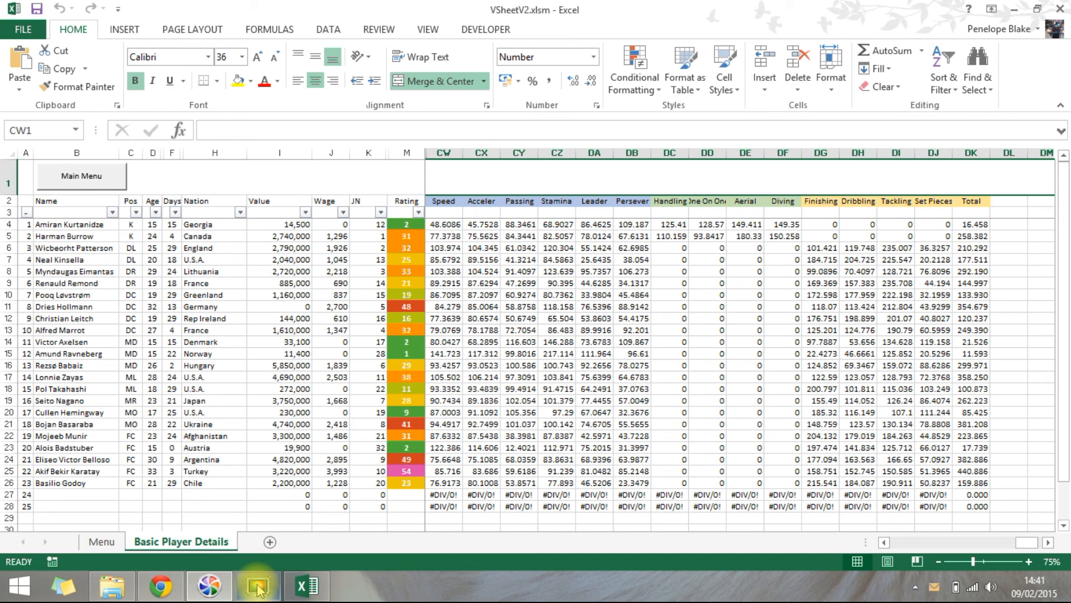
pyautogui.click(258, 589)
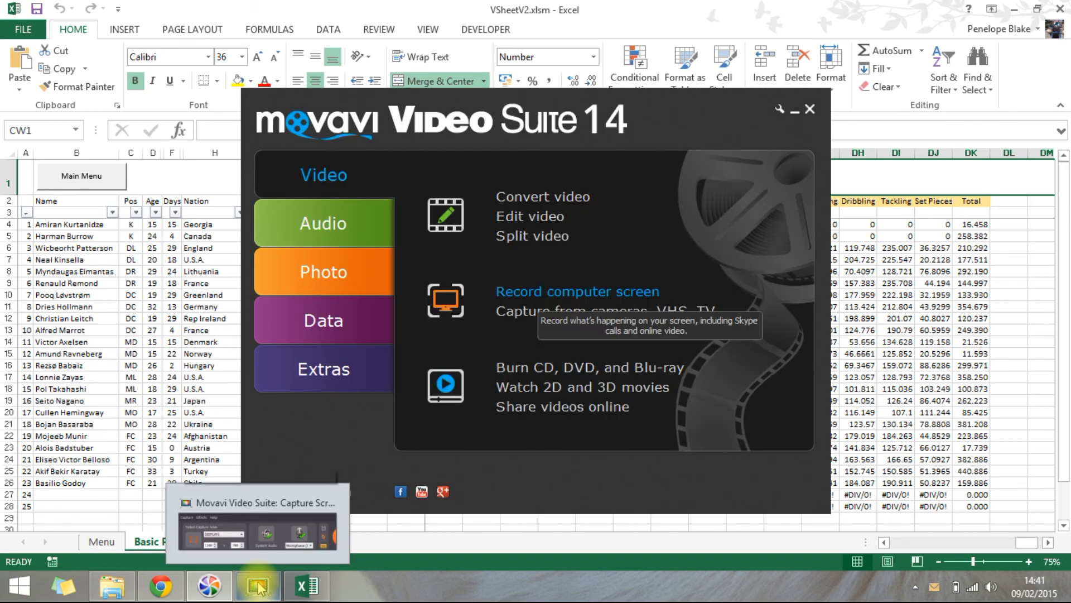